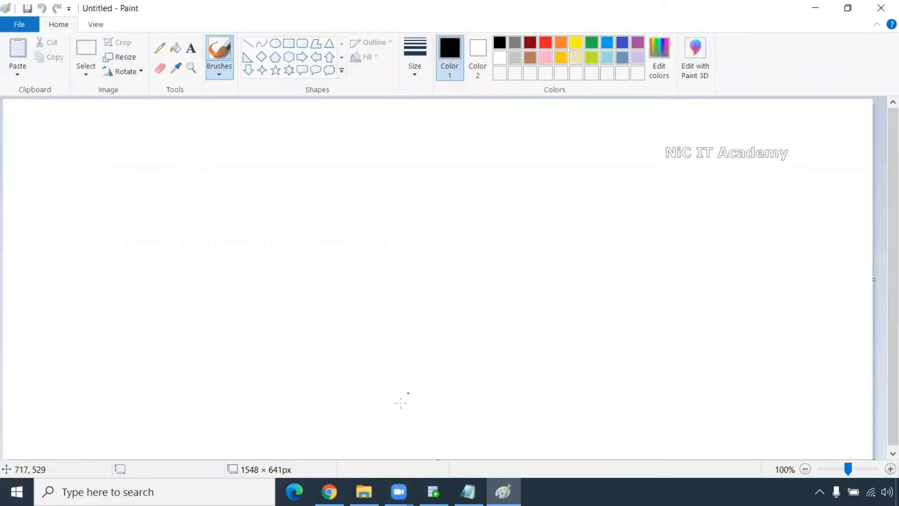
- Switch from the blank Paint canvas to the Transformation Notes file in Notepad
{"action": "left_click", "coordinate": [468, 492]}
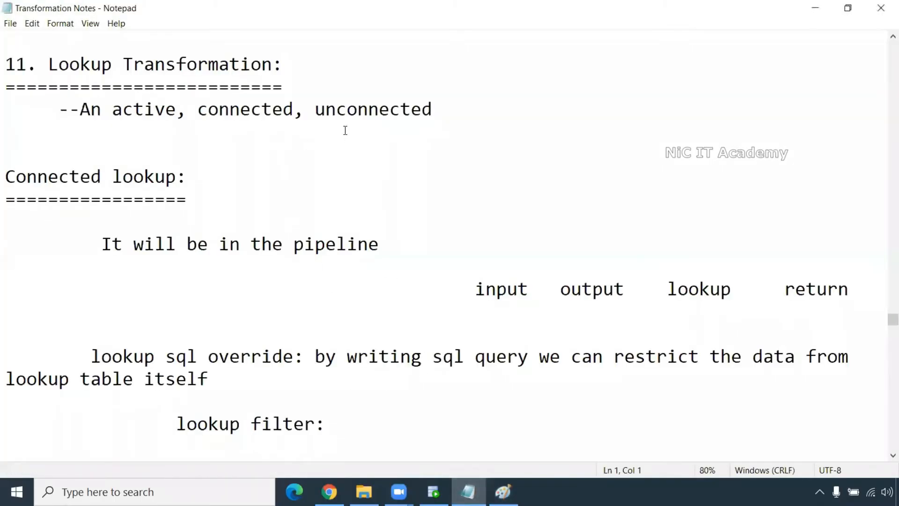
- Highlight 'connected, unconnected', the 'Connected lookup:' heading and 'It will be in the pipeline'
{"action": "left_click_drag", "start_coordinate": [444, 108], "coordinate": [200, 109]}
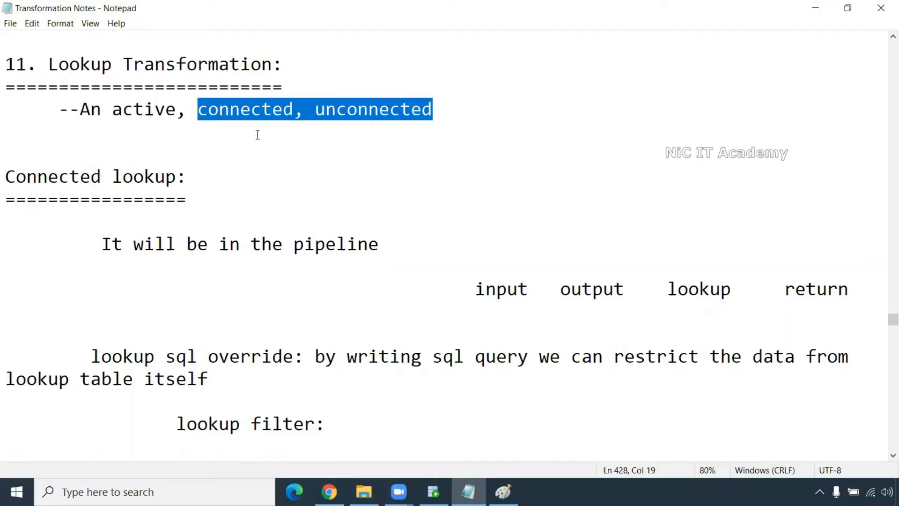
{"action": "left_click_drag", "start_coordinate": [196, 176], "coordinate": [5, 185]}
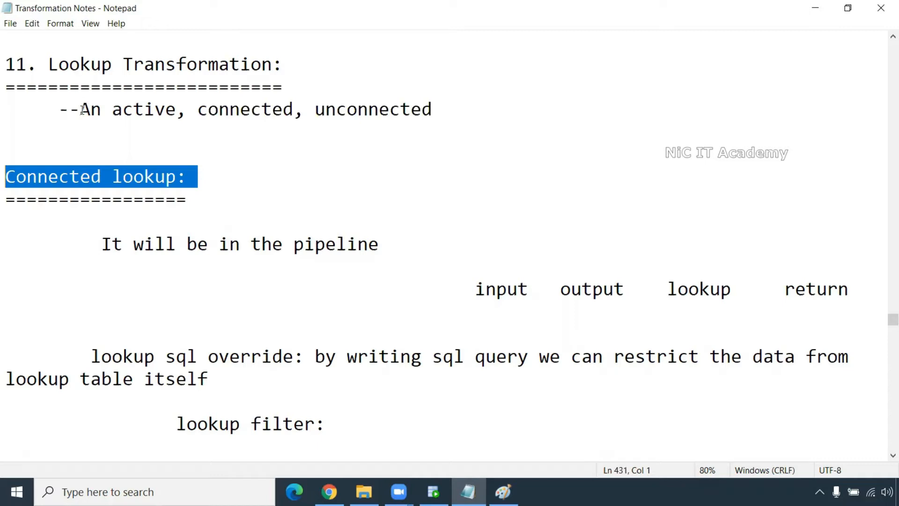
{"action": "left_click_drag", "start_coordinate": [102, 244], "coordinate": [380, 244]}
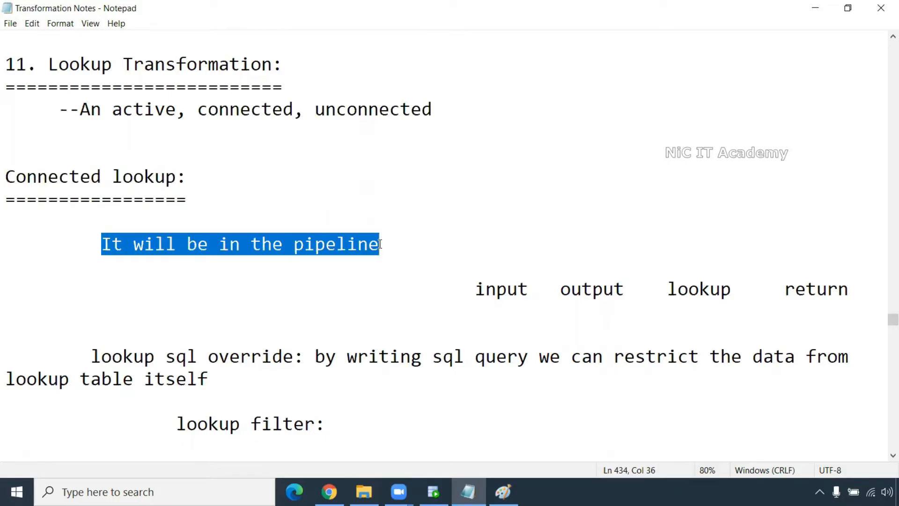
- Pick out the port types input, output, lookup and return in the notes
{"action": "scroll", "coordinate": [380, 244], "scroll_direction": "down", "scroll_amount": 2}
{"action": "scroll", "coordinate": [374, 241], "scroll_direction": "down", "scroll_amount": 1, "text": "ctrl"}
{"action": "scroll", "coordinate": [375, 241], "scroll_direction": "down", "scroll_amount": 5}
{"action": "scroll", "coordinate": [453, 250], "scroll_direction": "up", "scroll_amount": 3}
{"action": "scroll", "coordinate": [455, 251], "scroll_direction": "up", "scroll_amount": 1}
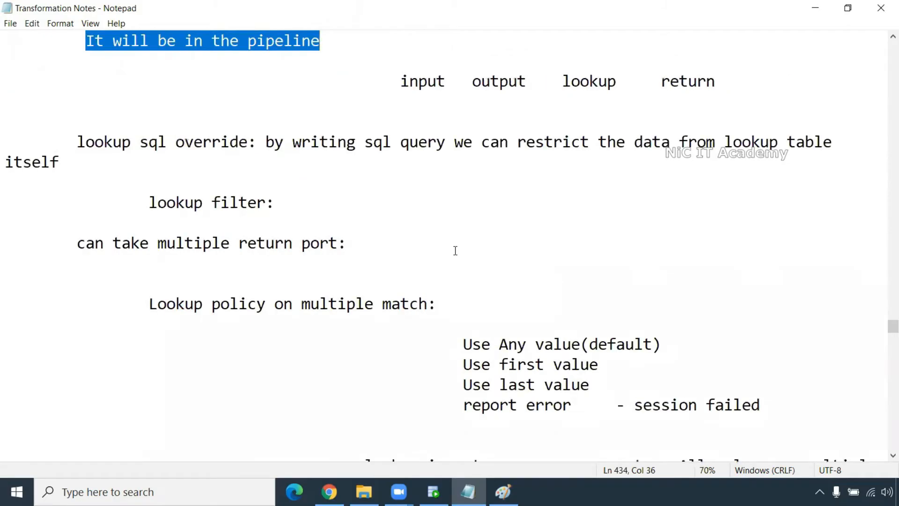
{"action": "double_click", "coordinate": [423, 81]}
{"action": "double_click", "coordinate": [530, 83]}
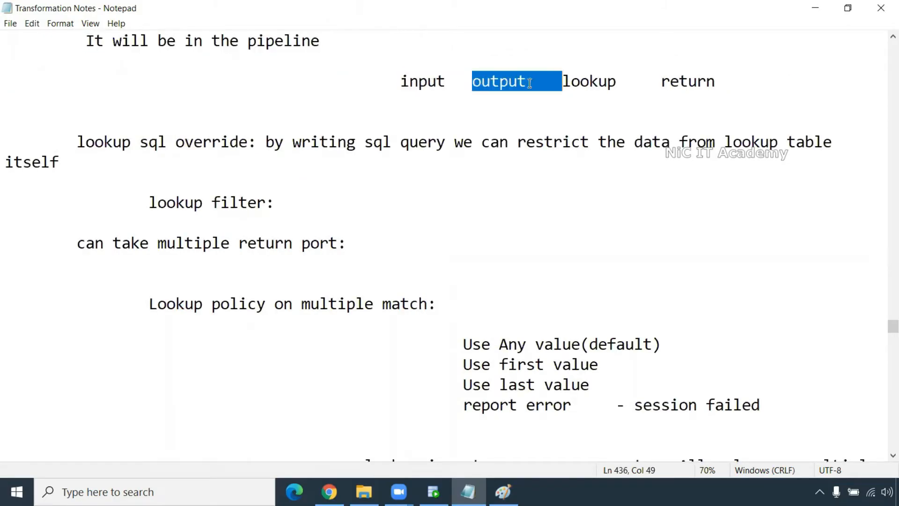
{"action": "double_click", "coordinate": [588, 82]}
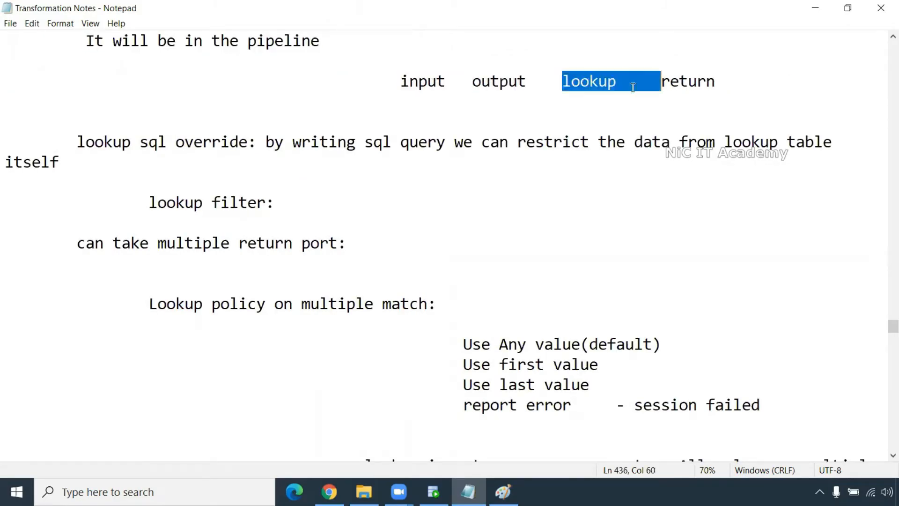
{"action": "double_click", "coordinate": [668, 81]}
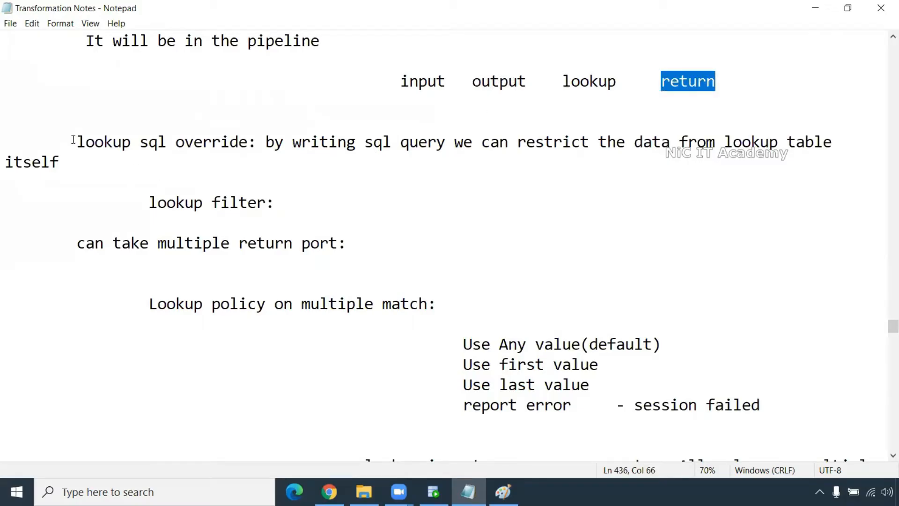
- Back in Paint, draw a tall rounded box on the left with a thinner outline
{"action": "left_click", "coordinate": [503, 492]}
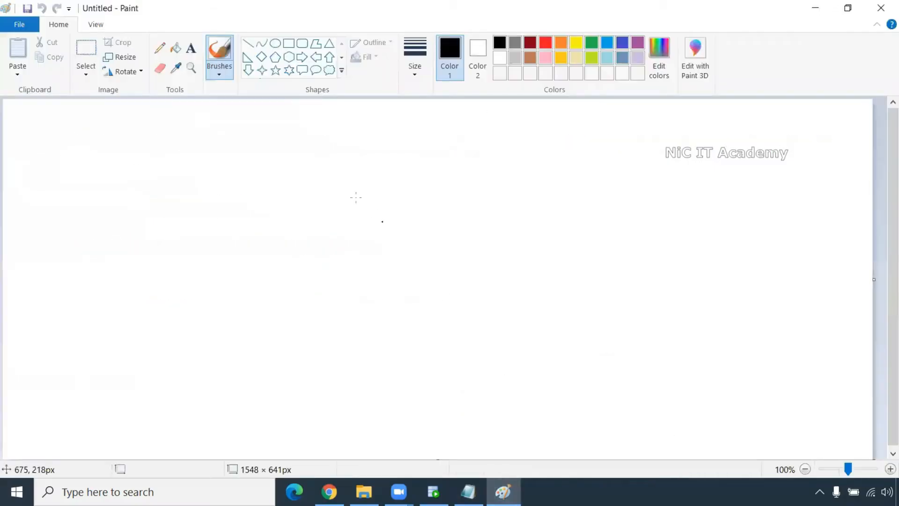
{"action": "left_click", "coordinate": [302, 43]}
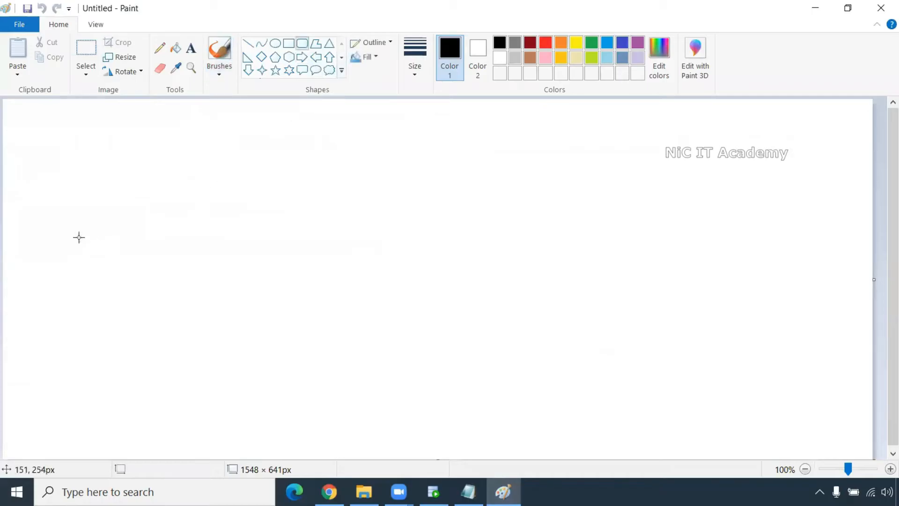
{"action": "left_click_drag", "start_coordinate": [42, 192], "coordinate": [170, 401]}
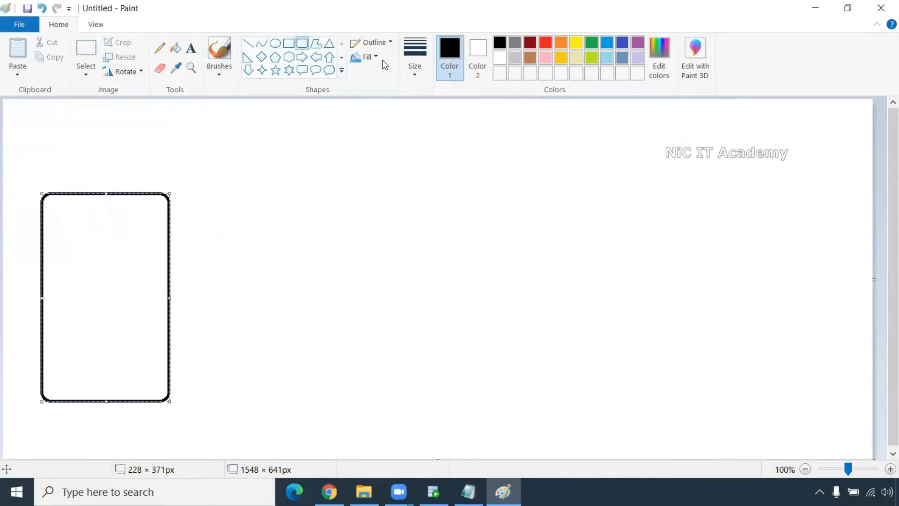
{"action": "left_click", "coordinate": [414, 57]}
{"action": "left_click", "coordinate": [445, 119]}
- Title the box 'Employees' and list Employee_id near the top and department_id below
{"action": "left_click", "coordinate": [191, 48]}
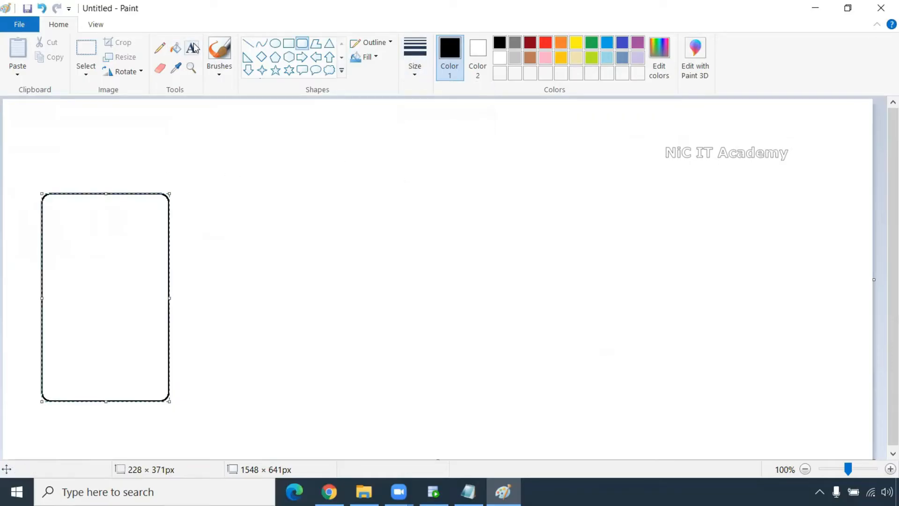
{"action": "left_click", "coordinate": [61, 176]}
{"action": "type", "text": "Employees"}
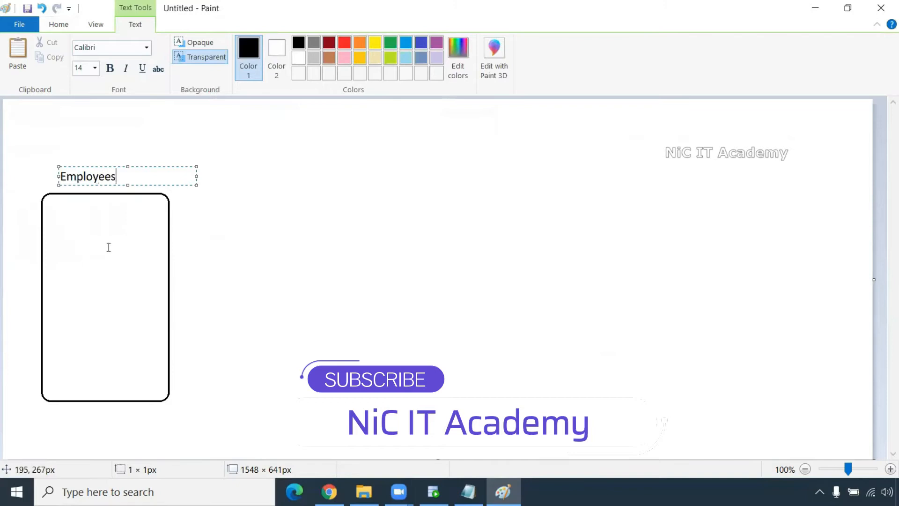
{"action": "left_click", "coordinate": [108, 247]}
{"action": "left_click", "coordinate": [71, 218]}
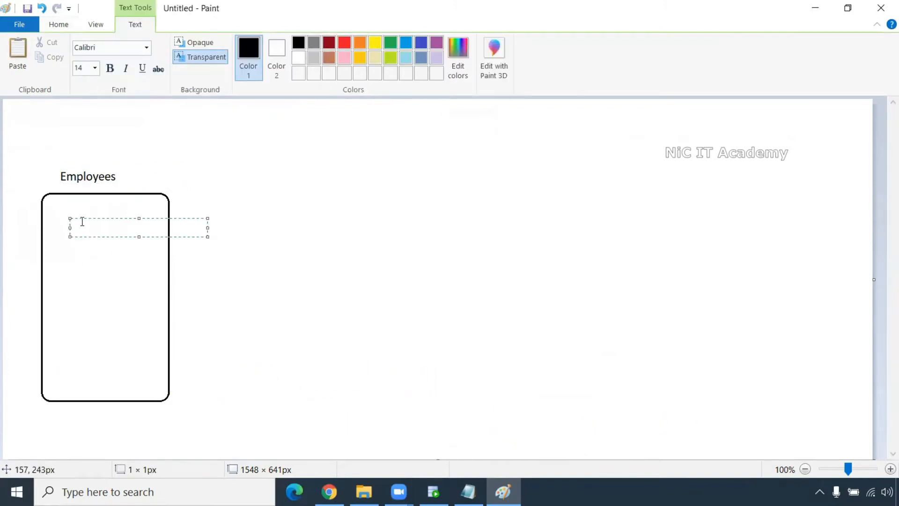
{"action": "left_click_drag", "start_coordinate": [80, 218], "coordinate": [69, 212]}
{"action": "type", "text": "Employee_id"}
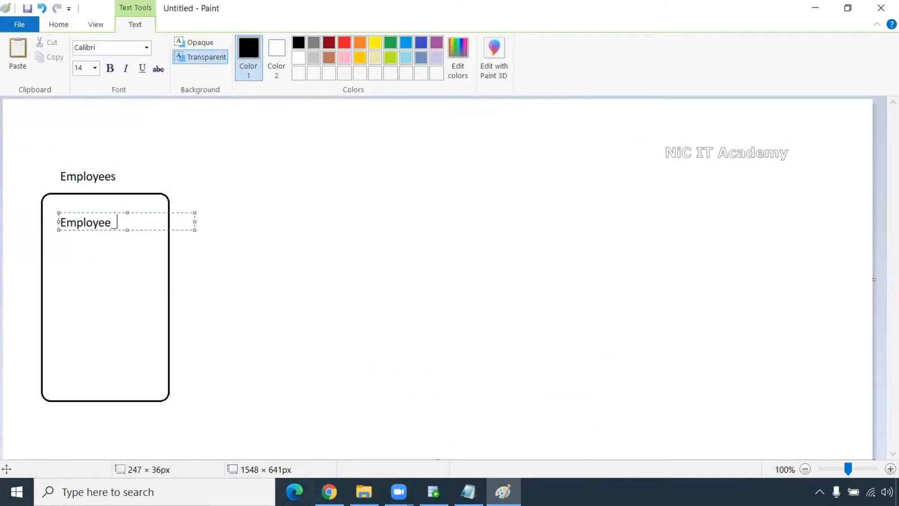
{"action": "key", "text": "Return"}
{"action": "key", "text": "Return"}
{"action": "key", "text": "Return"}
{"action": "key", "text": "Return"}
{"action": "key", "text": "Return"}
{"action": "key", "text": "Return"}
{"action": "key", "text": "Return"}
{"action": "key", "text": "Return"}
{"action": "key", "text": "Return"}
{"action": "key", "text": "Return"}
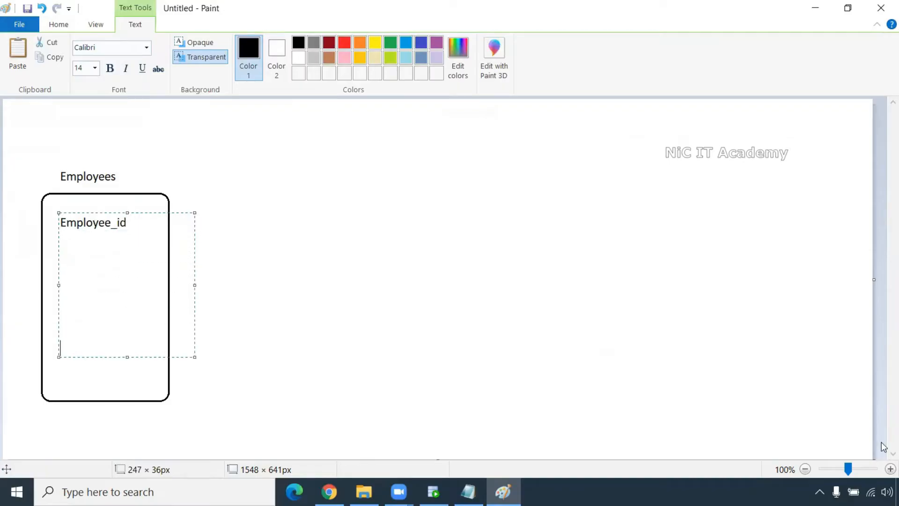
{"action": "type", "text": "department_id"}
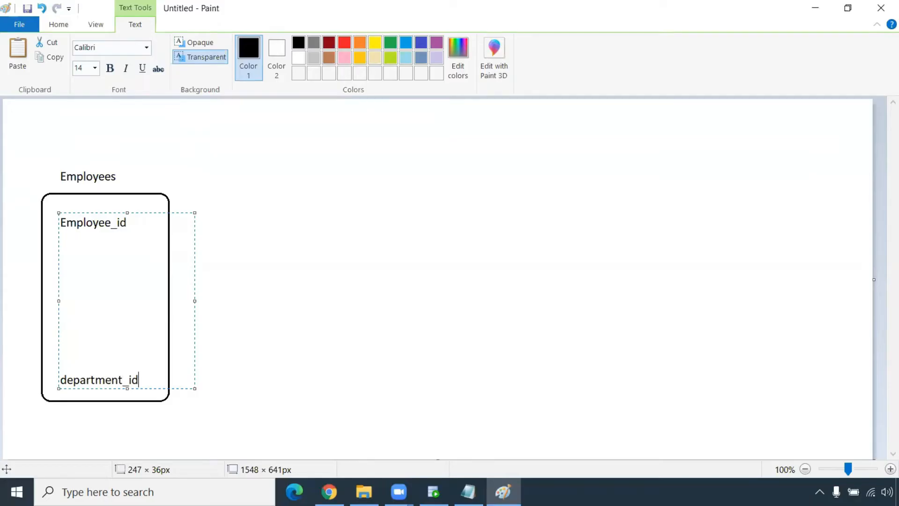
{"action": "left_click", "coordinate": [548, 269]}
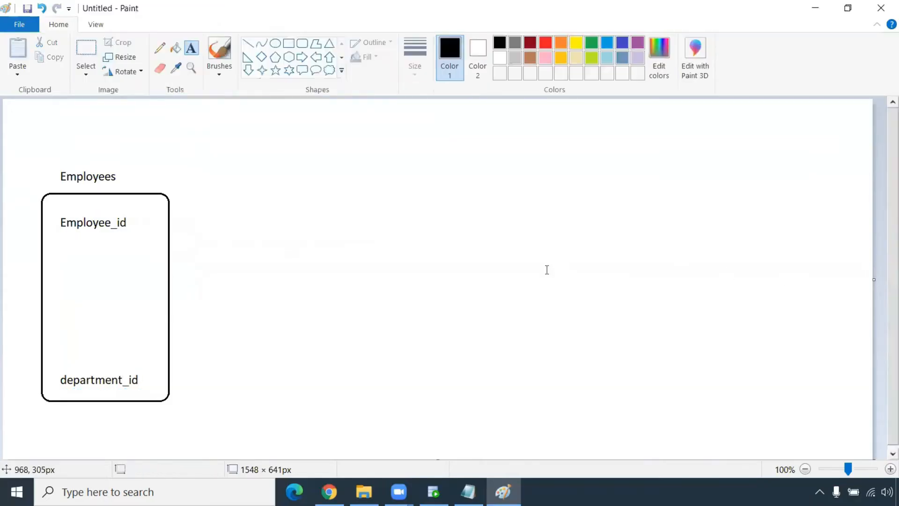
- Draw a tall rounded box on the right titled 'T_Employees_dept'
{"action": "left_click", "coordinate": [303, 47]}
{"action": "left_click_drag", "start_coordinate": [661, 145], "coordinate": [819, 424]}
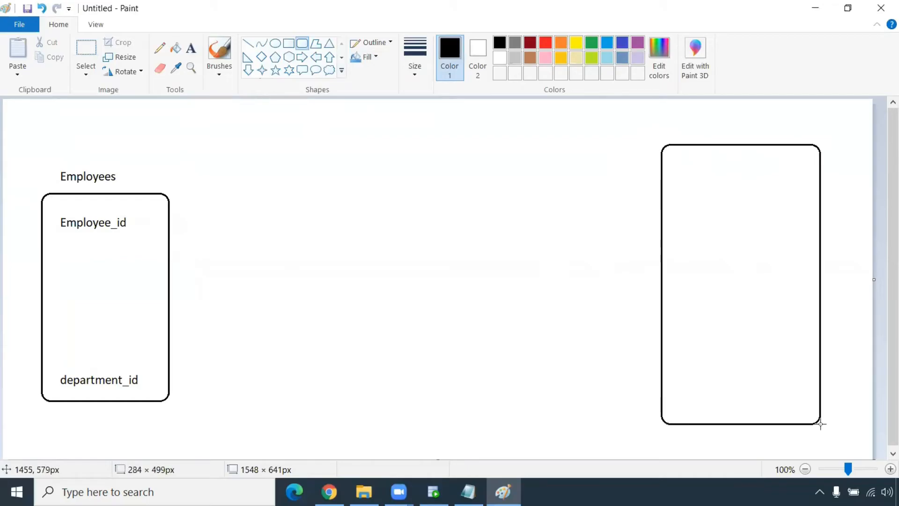
{"action": "left_click", "coordinate": [628, 125]}
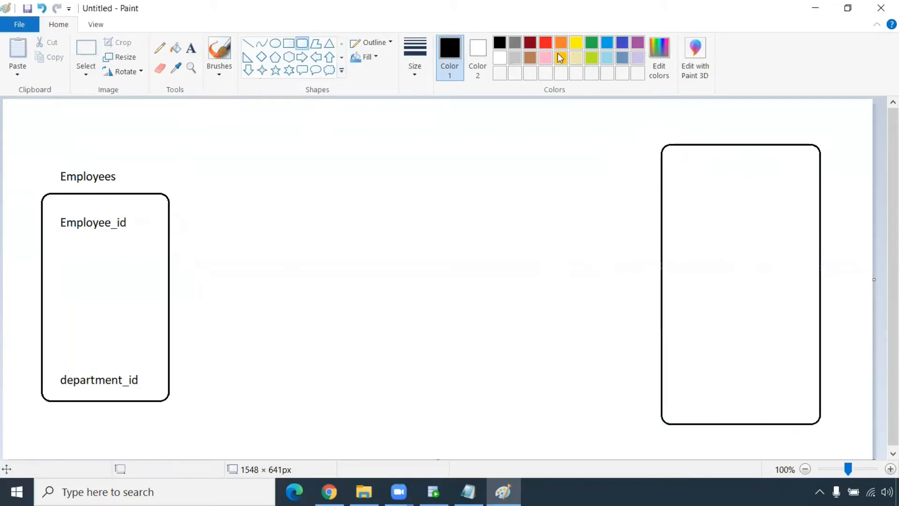
{"action": "left_click", "coordinate": [192, 47]}
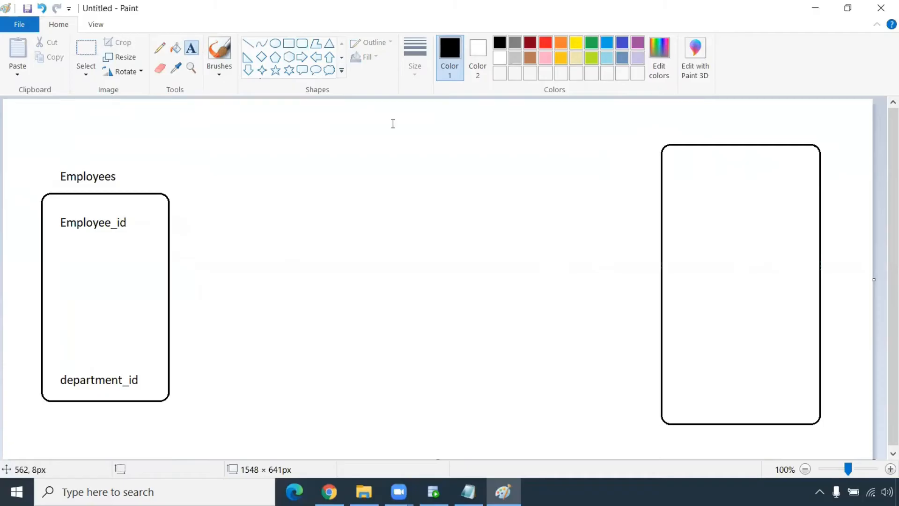
{"action": "left_click", "coordinate": [680, 117]}
{"action": "type", "text": "T_Employe"}
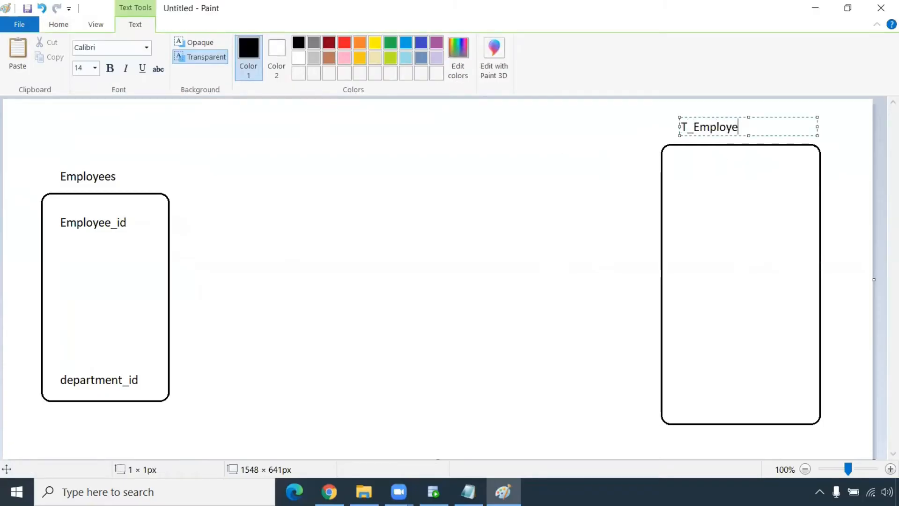
{"action": "type", "text": "es_dept"}
{"action": "left_click", "coordinate": [674, 175]}
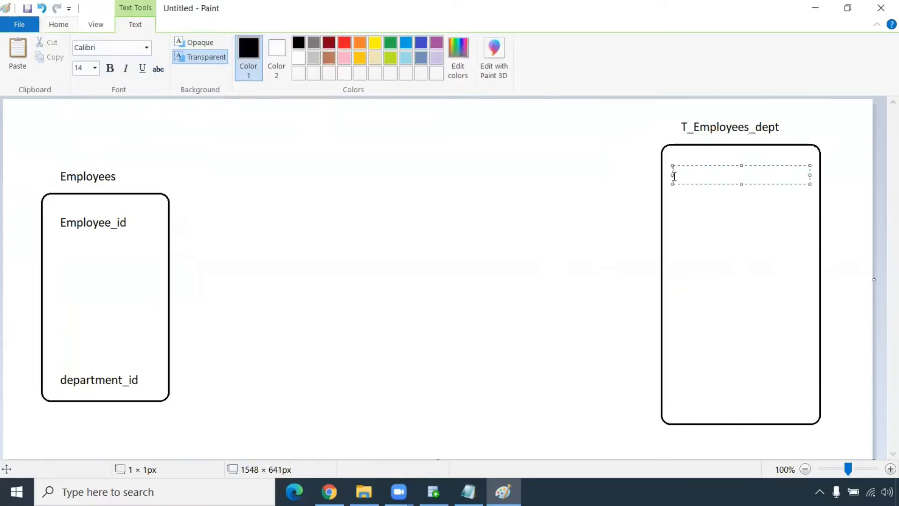
- List Employee_id, department_id, department_name and location_id inside the T_Employees_dept box
{"action": "type", "text": "Employee_d"}
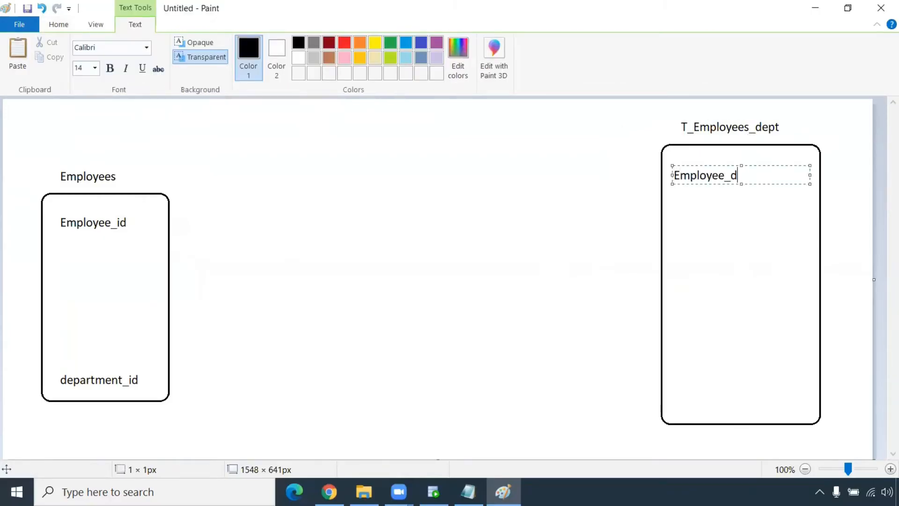
{"action": "key", "text": "BackSpace"}
{"action": "type", "text": "id"}
{"action": "key", "text": "Return"}
{"action": "key", "text": "Return"}
{"action": "key", "text": "Return"}
{"action": "key", "text": "Return"}
{"action": "key", "text": "Return"}
{"action": "key", "text": "Return"}
{"action": "key", "text": "Return"}
{"action": "key", "text": "Return"}
{"action": "key", "text": "Return"}
{"action": "key", "text": "Return"}
{"action": "key", "text": "Return"}
{"action": "type", "text": "depar"}
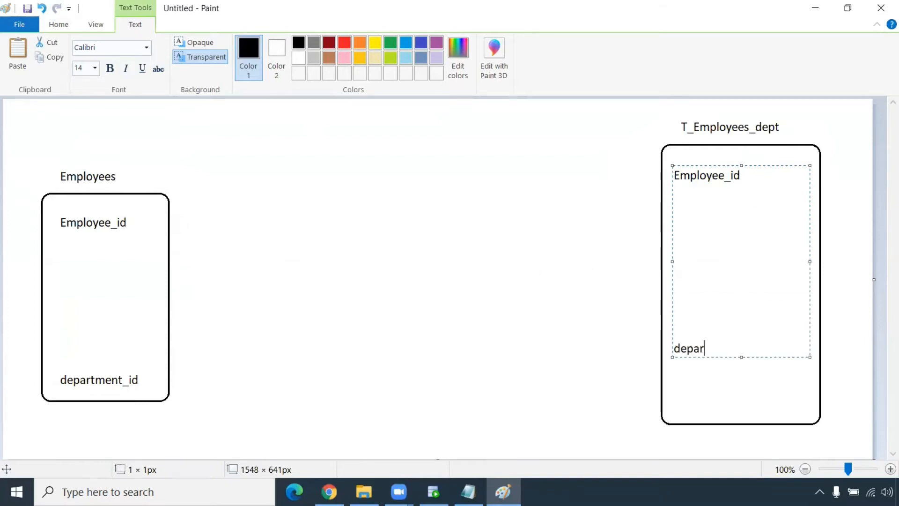
{"action": "type", "text": "tment_id"}
{"action": "key", "text": "Return"}
{"action": "key", "text": "Return"}
{"action": "type", "text": "department_n"}
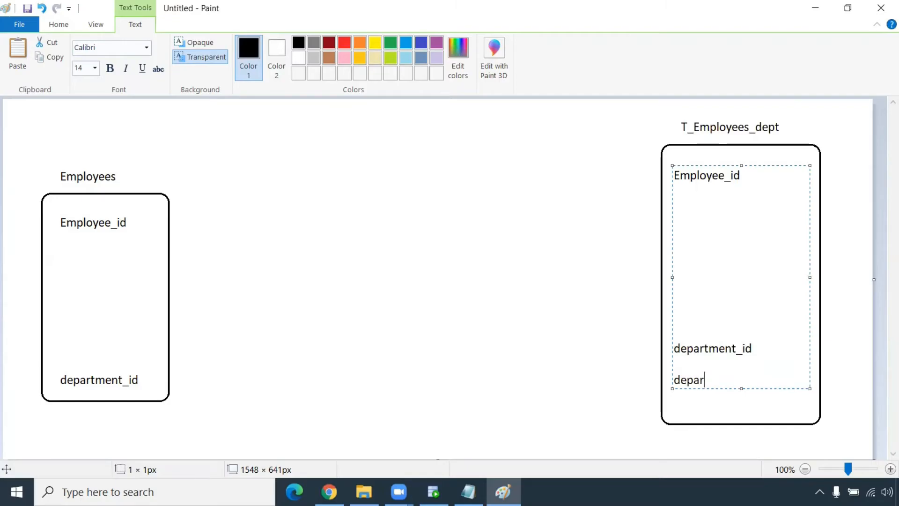
{"action": "type", "text": "ame"}
{"action": "key", "text": "Return"}
{"action": "key", "text": "Return"}
{"action": "type", "text": "location"}
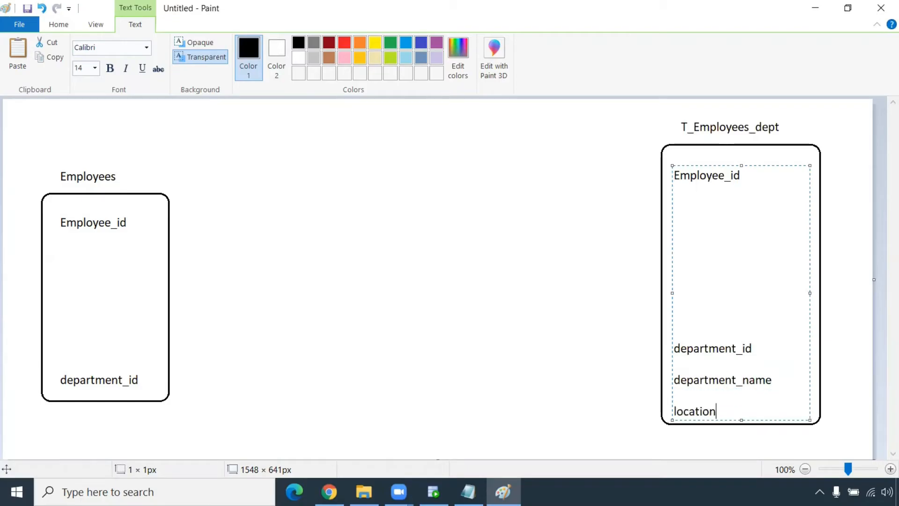
{"action": "type", "text": "_id"}
{"action": "left_click", "coordinate": [454, 367]}
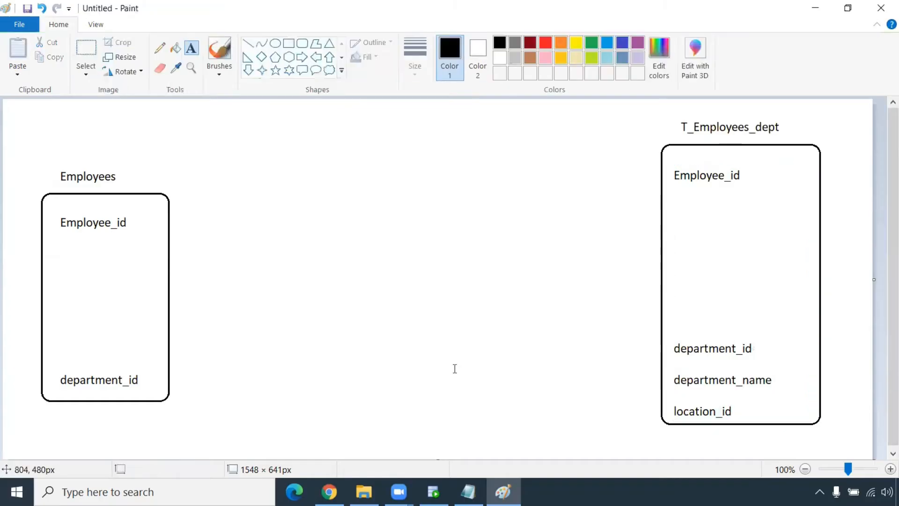
- Draw a second rounded box right of Employees and pencil short connector lines between them
{"action": "left_click", "coordinate": [302, 43]}
{"action": "left_click_drag", "start_coordinate": [183, 197], "coordinate": [278, 401]}
{"action": "left_click", "coordinate": [283, 266]}
{"action": "left_click", "coordinate": [159, 48]}
{"action": "mouse_move", "coordinate": [171, 227]}
{"action": "left_mouse_down"}
{"action": "mouse_move", "coordinate": [182, 220]}
{"action": "mouse_move", "coordinate": [183, 379]}
{"action": "left_mouse_up"}
- Label the new box 'SQ'
{"action": "left_click", "coordinate": [191, 48]}
{"action": "left_click", "coordinate": [209, 170]}
{"action": "type", "text": "SQ"}
{"action": "left_click", "coordinate": [375, 255]}
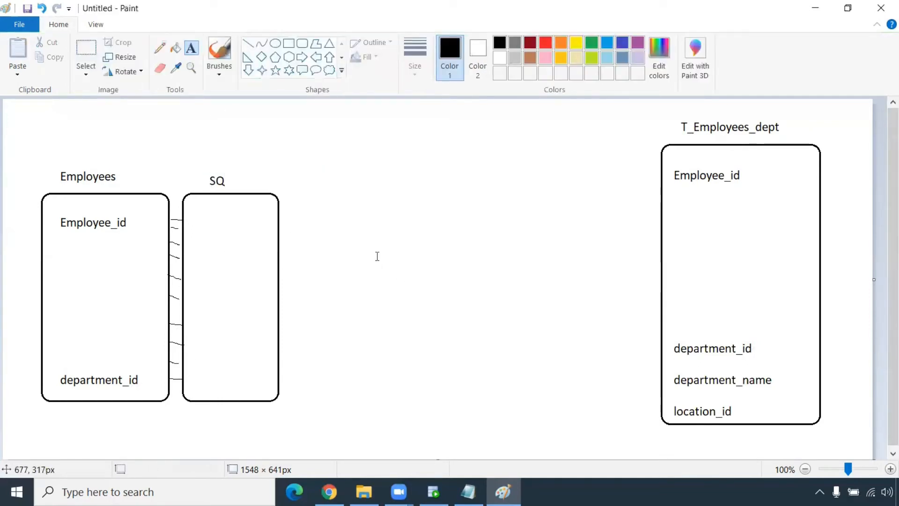
{"action": "left_click", "coordinate": [302, 44]}
{"action": "left_click", "coordinate": [159, 47]}
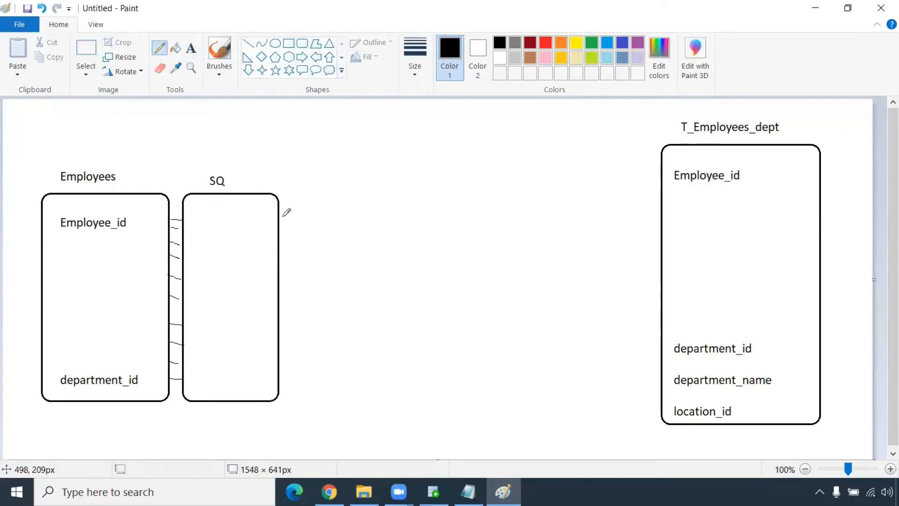
- Pencil lines from SQ's right edge to each T_Employees_dept field, from Employee_id to department_id
{"action": "mouse_move", "coordinate": [279, 215]}
{"action": "left_mouse_down"}
{"action": "mouse_move", "coordinate": [451, 214]}
{"action": "mouse_move", "coordinate": [661, 187]}
{"action": "left_mouse_up"}
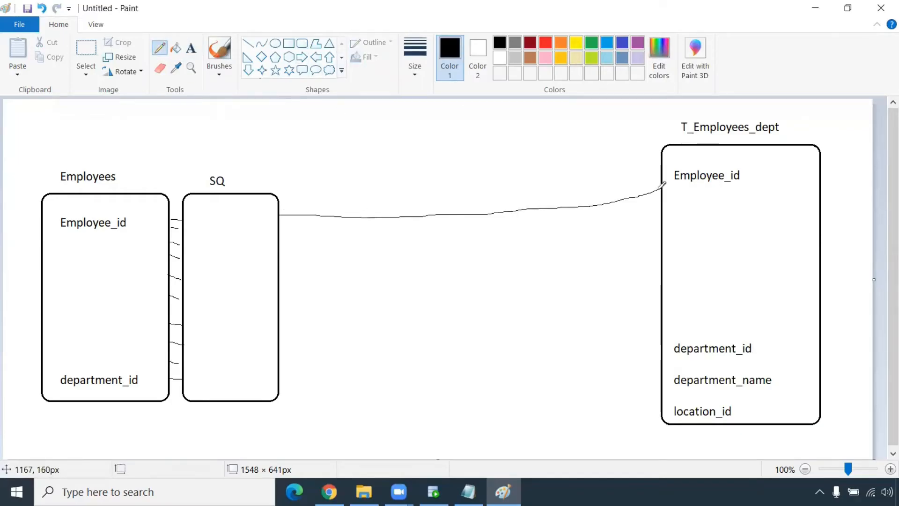
{"action": "left_click_drag", "start_coordinate": [279, 381], "coordinate": [662, 354]}
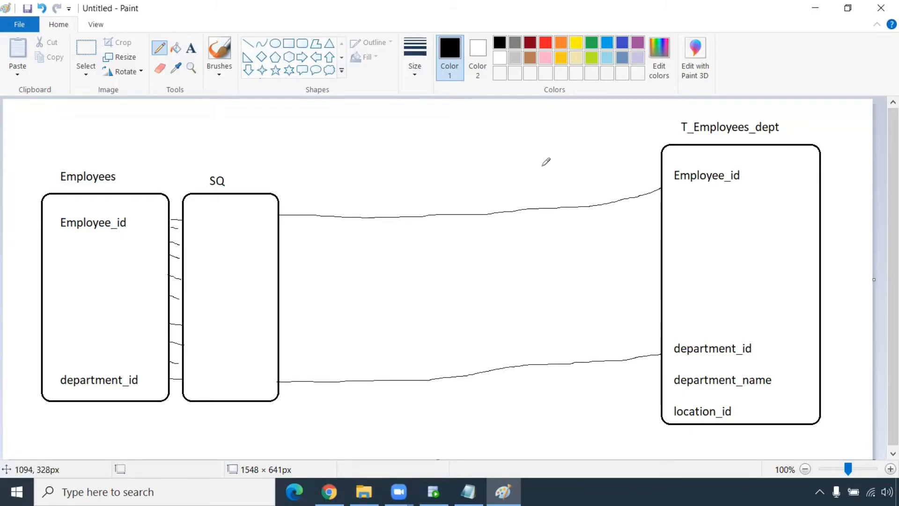
{"action": "left_click_drag", "start_coordinate": [279, 359], "coordinate": [662, 331]}
{"action": "left_click_drag", "start_coordinate": [277, 335], "coordinate": [663, 317]}
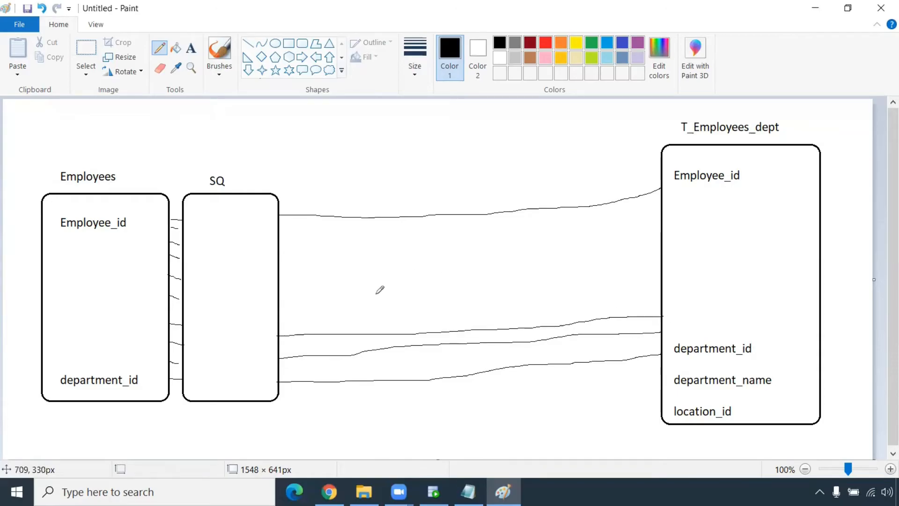
{"action": "left_click_drag", "start_coordinate": [279, 309], "coordinate": [664, 286]}
{"action": "left_click_drag", "start_coordinate": [280, 281], "coordinate": [657, 274]}
{"action": "left_click_drag", "start_coordinate": [280, 254], "coordinate": [659, 243]}
{"action": "left_click_drag", "start_coordinate": [279, 234], "coordinate": [661, 222]}
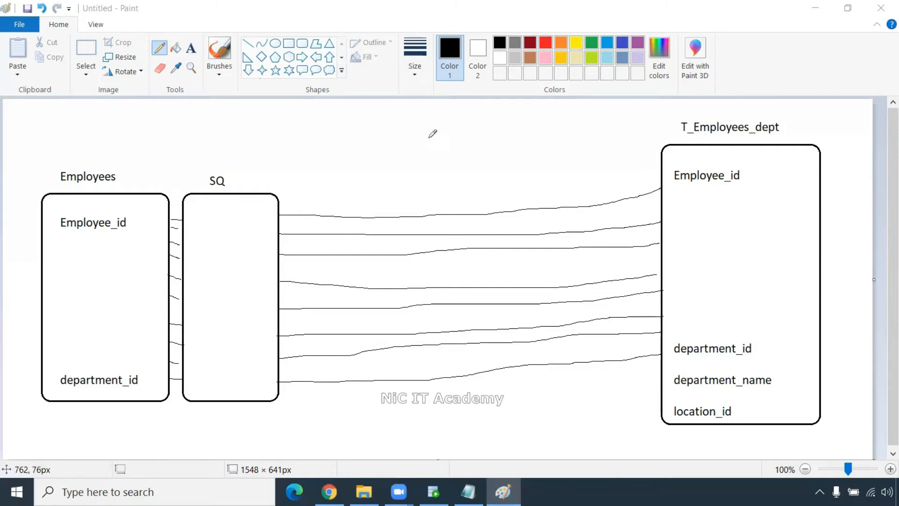
- Draw a rounded box above the connectors and title it 'LKPTRANS: Departments' in green
{"action": "left_click", "coordinate": [302, 43]}
{"action": "left_click_drag", "start_coordinate": [372, 120], "coordinate": [518, 187]}
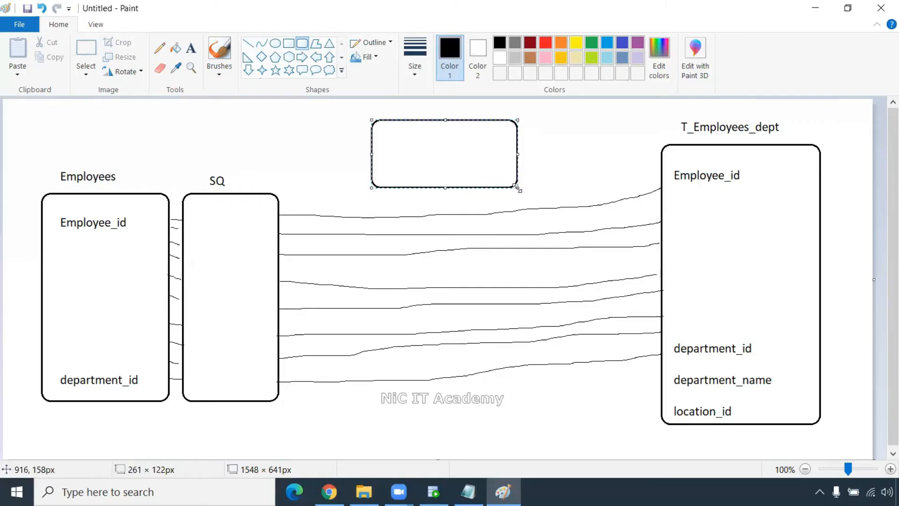
{"action": "left_click", "coordinate": [403, 111]}
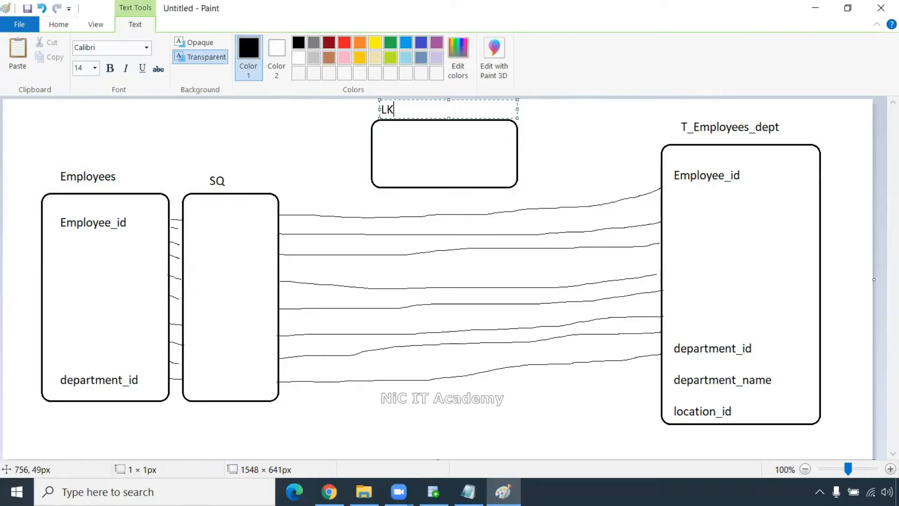
{"action": "type", "text": "PTRANS: Depart"}
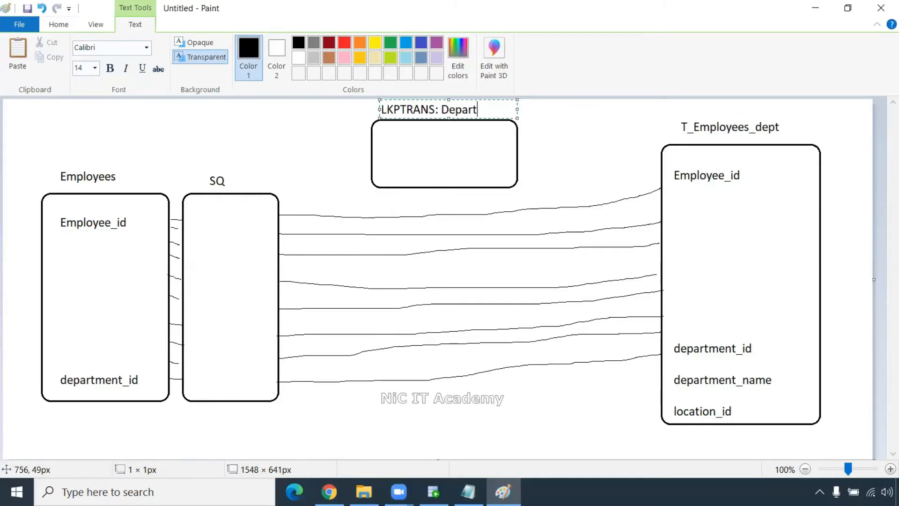
{"action": "type", "text": "ments"}
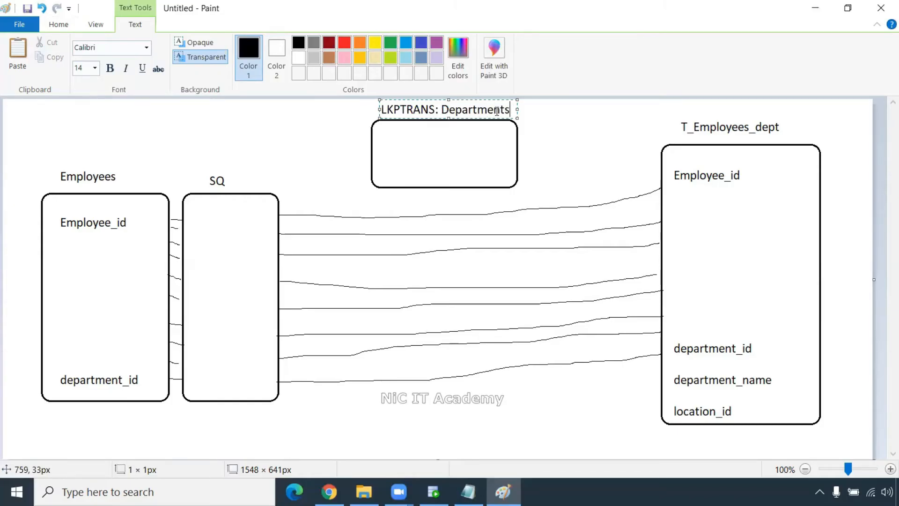
{"action": "left_click_drag", "start_coordinate": [509, 109], "coordinate": [380, 110]}
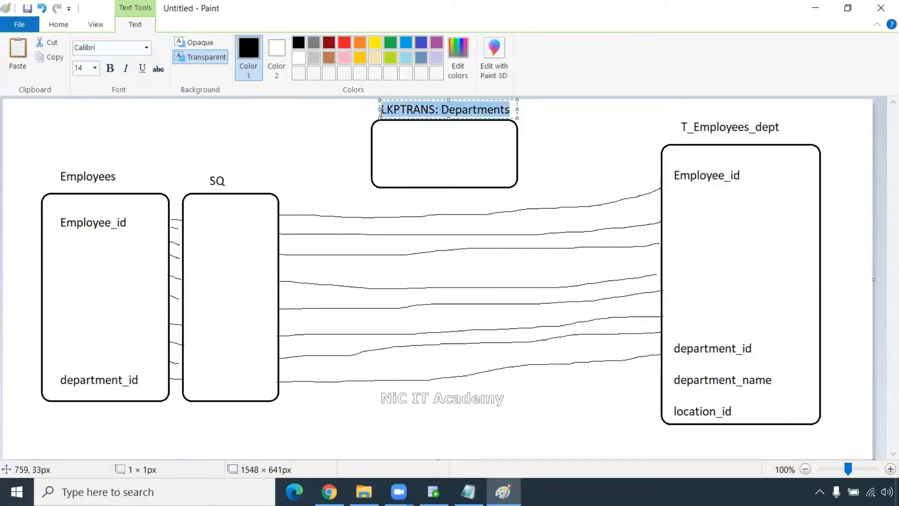
{"action": "left_click", "coordinate": [390, 45]}
{"action": "left_click", "coordinate": [559, 133]}
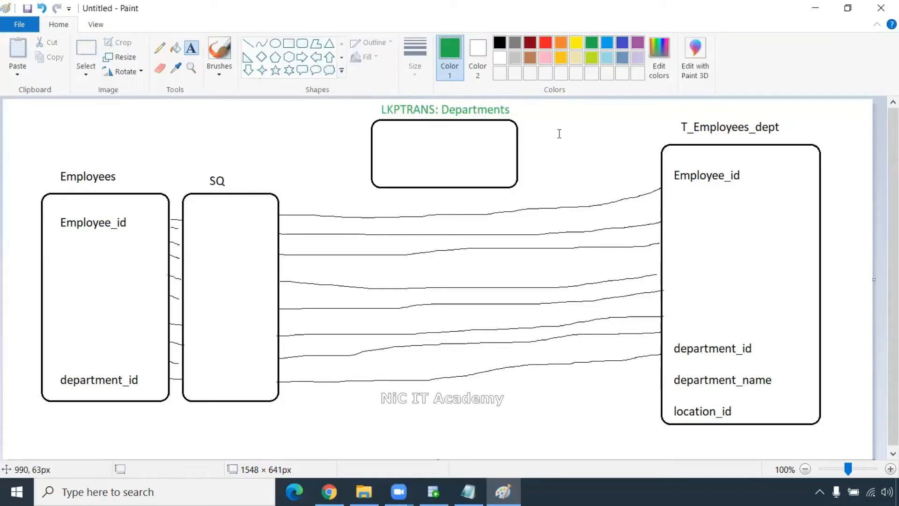
- Write department_id, department_name and location_id in black inside the Departments lookup box
{"action": "left_click", "coordinate": [379, 136]}
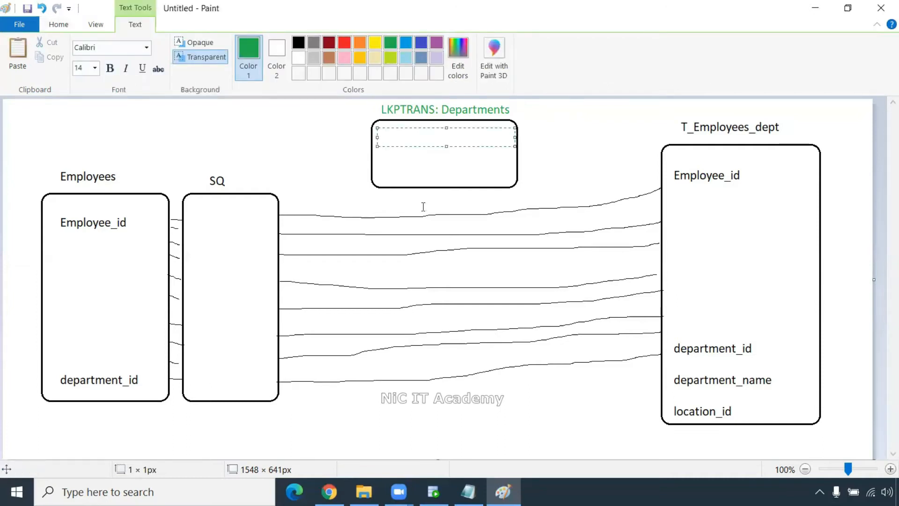
{"action": "left_click", "coordinate": [300, 47]}
{"action": "type", "text": "d"}
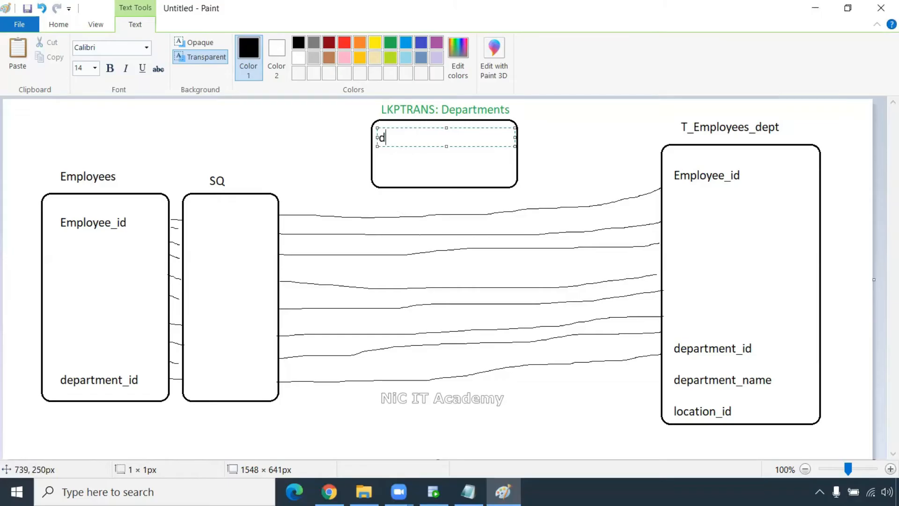
{"action": "type", "text": "epartment_id"}
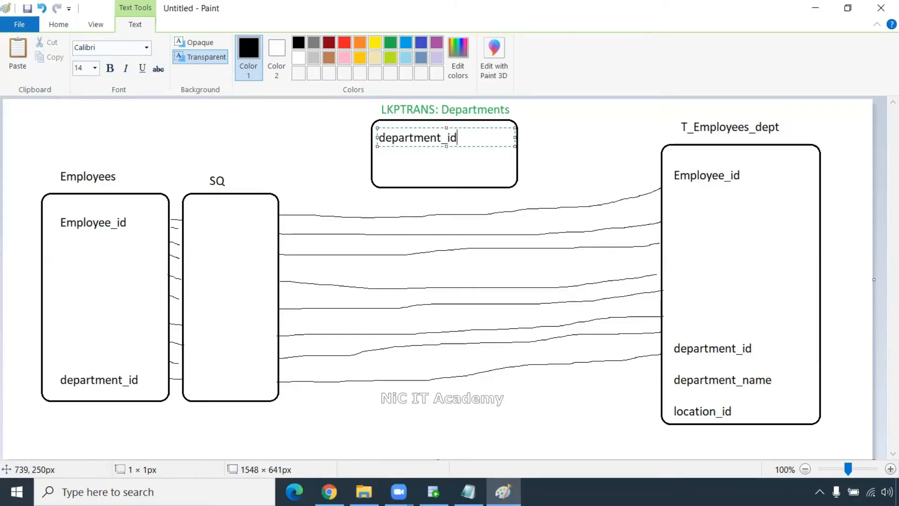
{"action": "key", "text": "Return"}
{"action": "type", "text": "department_name"}
{"action": "key", "text": "Return"}
{"action": "type", "text": "lc"}
{"action": "key", "text": "BackSpace"}
{"action": "type", "text": "lo"}
{"action": "key", "text": "BackSpace"}
{"action": "key", "text": "BackSpace"}
{"action": "key", "text": "BackSpace"}
{"action": "type", "text": "location_id"}
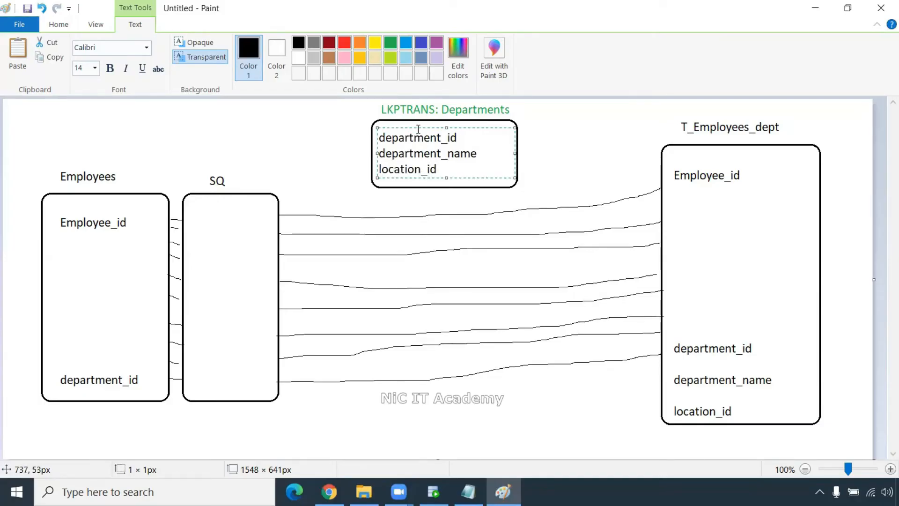
{"action": "left_click_drag", "start_coordinate": [417, 127], "coordinate": [417, 120]}
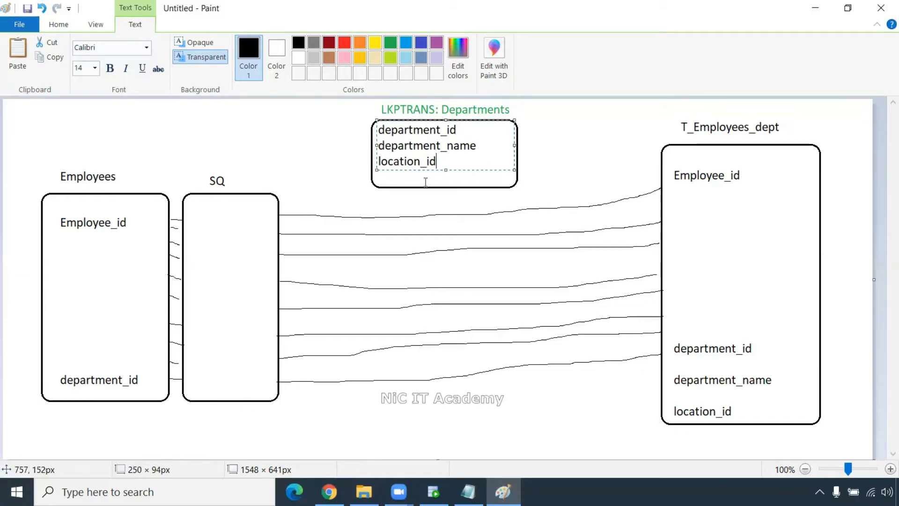
{"action": "left_click", "coordinate": [534, 193]}
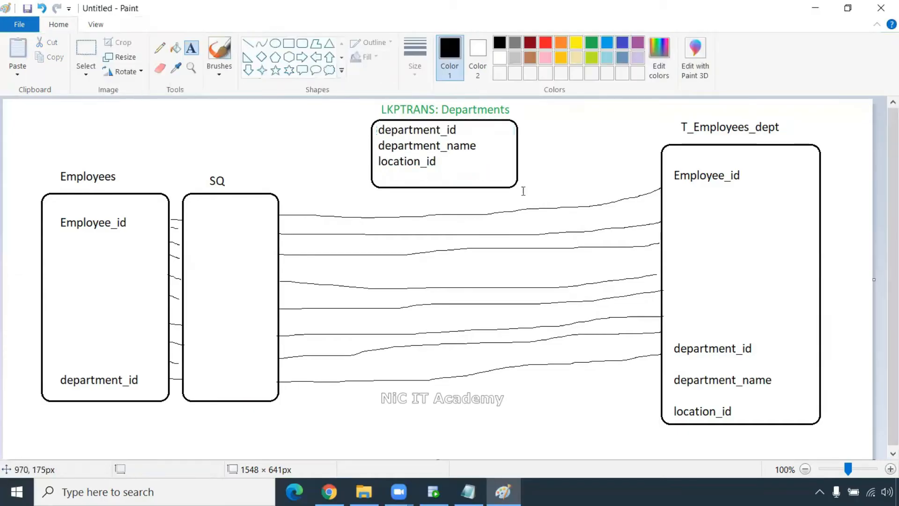
{"action": "left_click", "coordinate": [546, 42]}
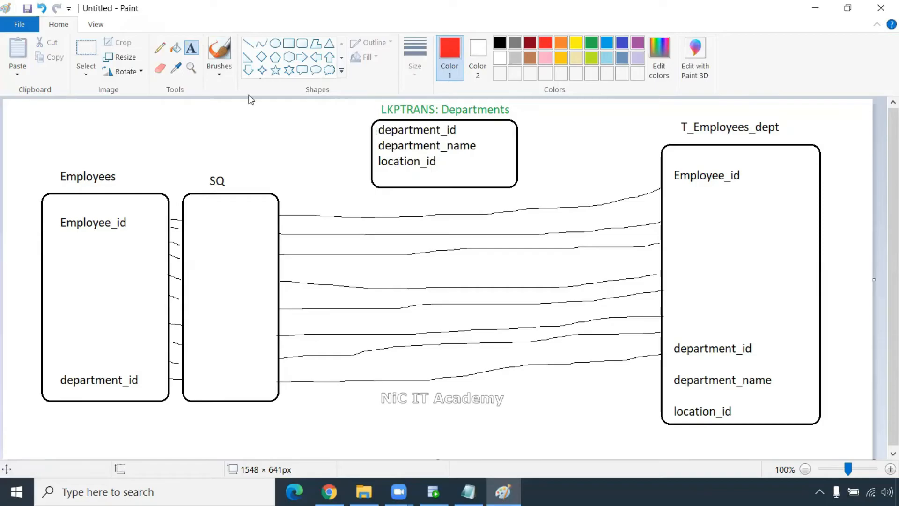
- Draw a red link from SQ's department_id into the Departments box and add a red in_department_id field
{"action": "left_click", "coordinate": [160, 48]}
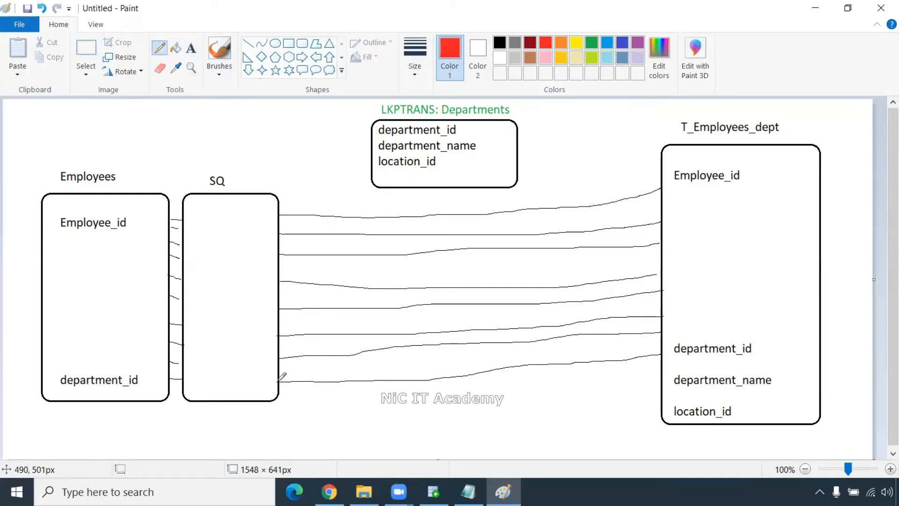
{"action": "mouse_move", "coordinate": [282, 379]}
{"action": "left_mouse_down"}
{"action": "mouse_move", "coordinate": [305, 370]}
{"action": "mouse_move", "coordinate": [319, 323]}
{"action": "mouse_move", "coordinate": [337, 185]}
{"action": "mouse_move", "coordinate": [517, 185]}
{"action": "left_mouse_up"}
{"action": "left_click", "coordinate": [190, 48]}
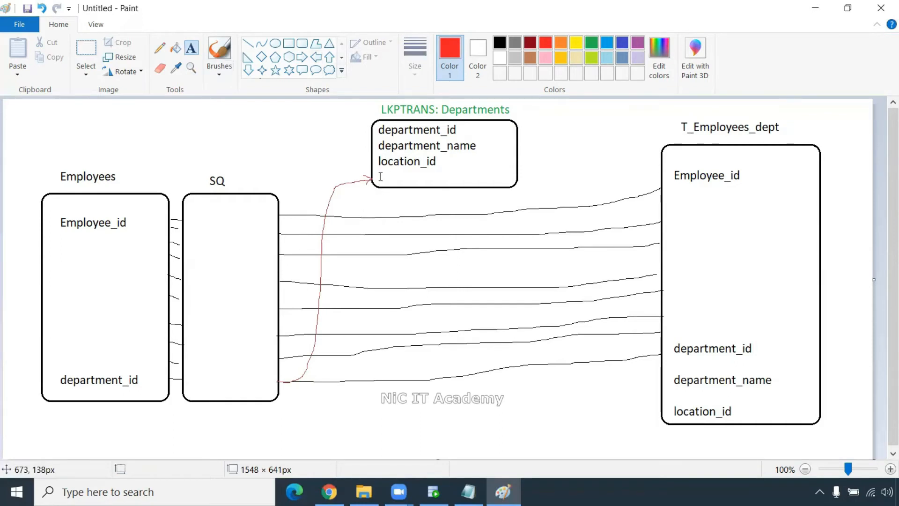
{"action": "type", "text": "in_depar"}
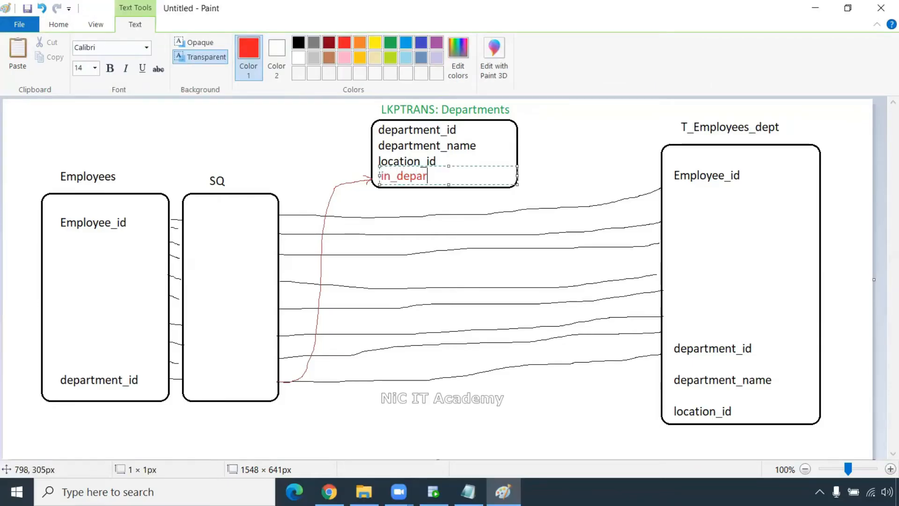
{"action": "type", "text": "tment_id"}
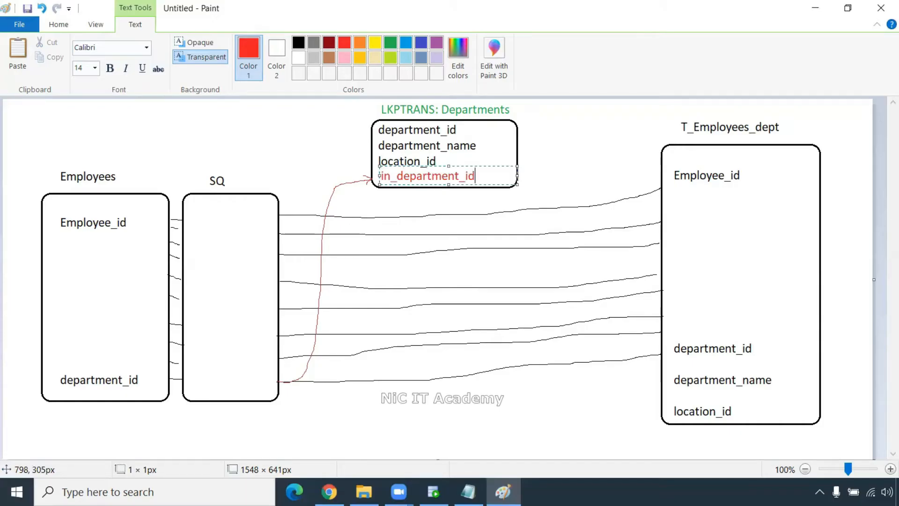
{"action": "left_click", "coordinate": [546, 165]}
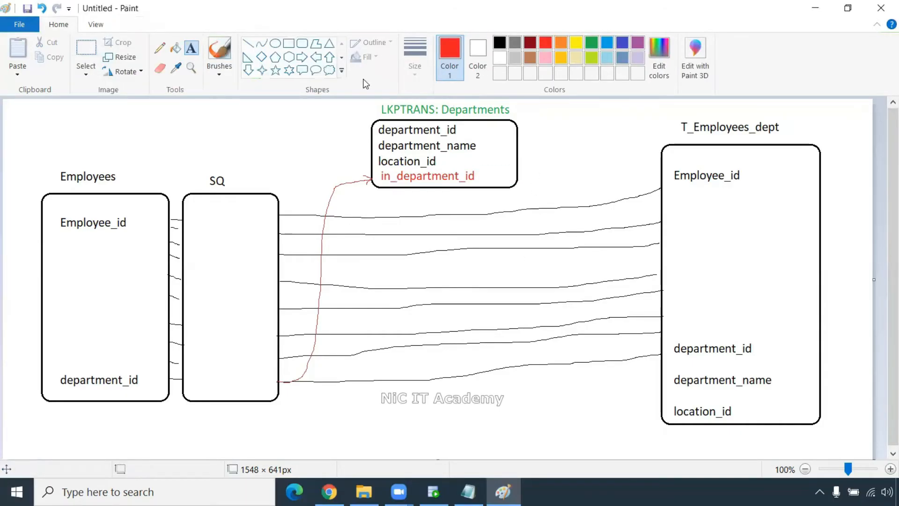
- Draw red lines from department_id to in_department_id, and department_name and location_id to T_Employees_dept
{"action": "left_click", "coordinate": [159, 48]}
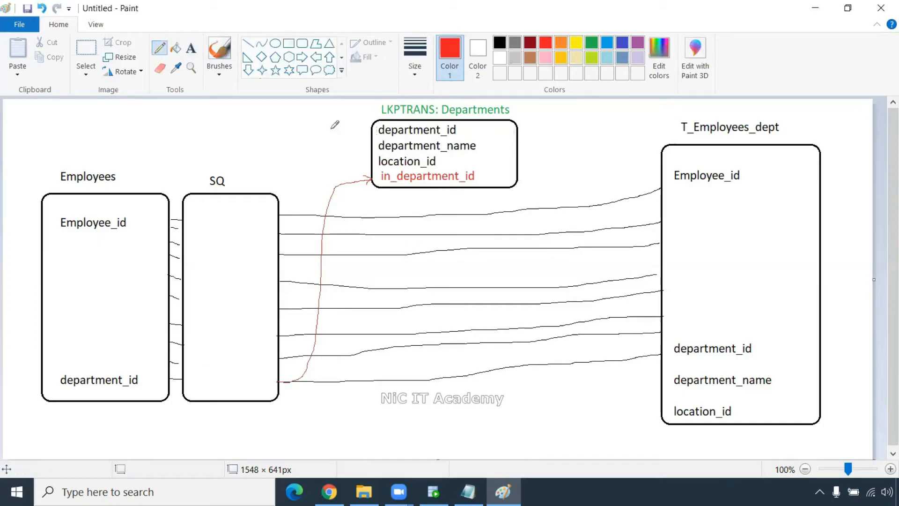
{"action": "mouse_move", "coordinate": [459, 130]}
{"action": "left_mouse_down"}
{"action": "mouse_move", "coordinate": [492, 130]}
{"action": "mouse_move", "coordinate": [491, 172]}
{"action": "mouse_move", "coordinate": [480, 179]}
{"action": "left_mouse_up"}
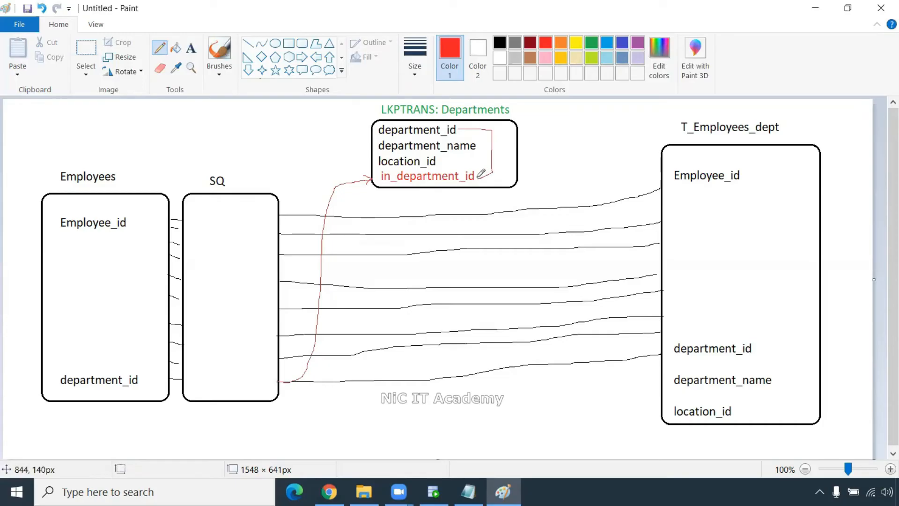
{"action": "mouse_move", "coordinate": [477, 146]}
{"action": "left_mouse_down"}
{"action": "mouse_move", "coordinate": [492, 143]}
{"action": "mouse_move", "coordinate": [651, 372]}
{"action": "mouse_move", "coordinate": [670, 378]}
{"action": "left_mouse_up"}
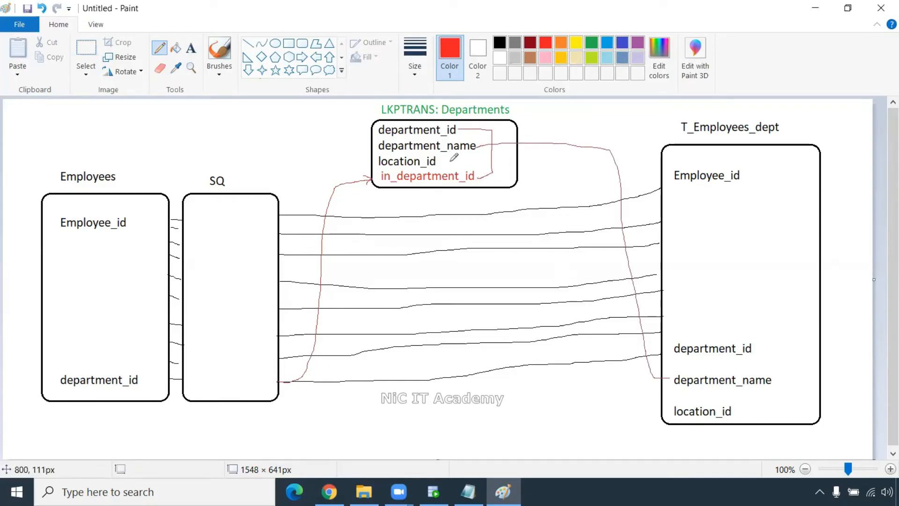
{"action": "mouse_move", "coordinate": [446, 162]}
{"action": "left_mouse_down"}
{"action": "mouse_move", "coordinate": [561, 162]}
{"action": "mouse_move", "coordinate": [665, 406]}
{"action": "left_mouse_up"}
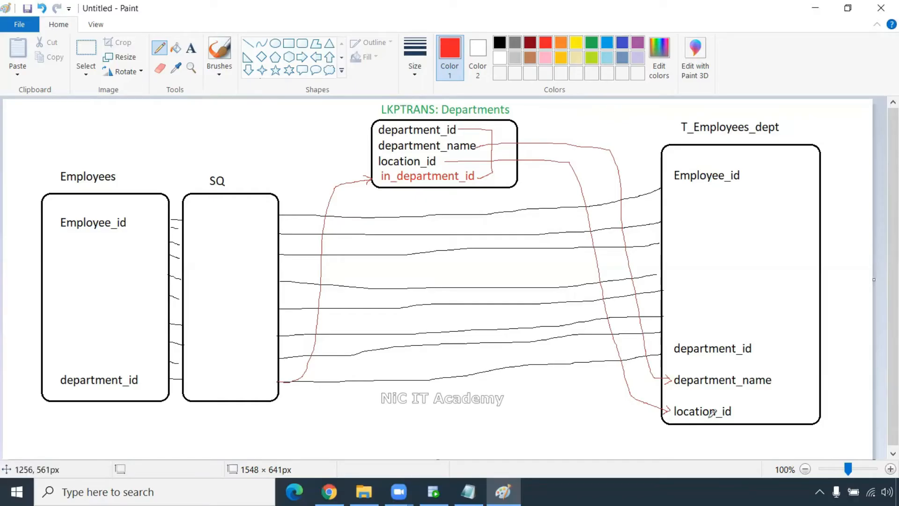
- Launch PowerCenter Designer from the Windows search
{"action": "left_click", "coordinate": [61, 489]}
{"action": "type", "text": "des"}
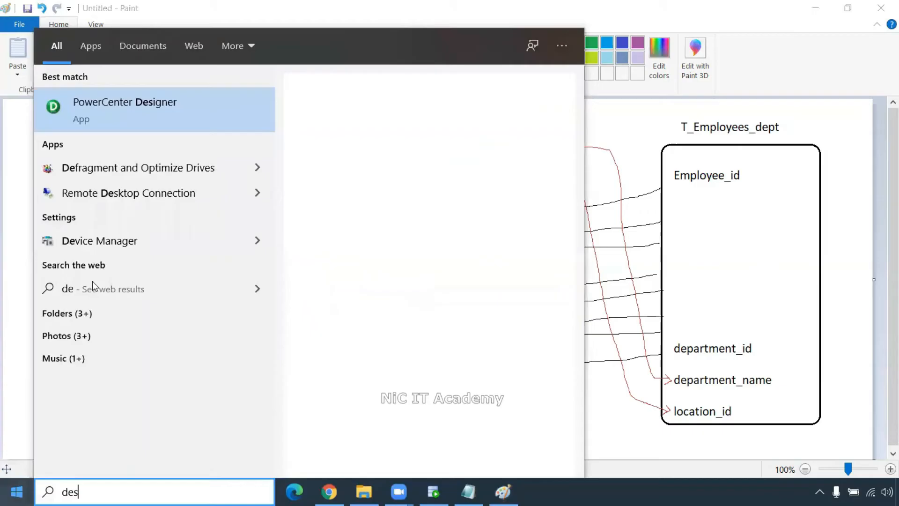
{"action": "left_click", "coordinate": [114, 89]}
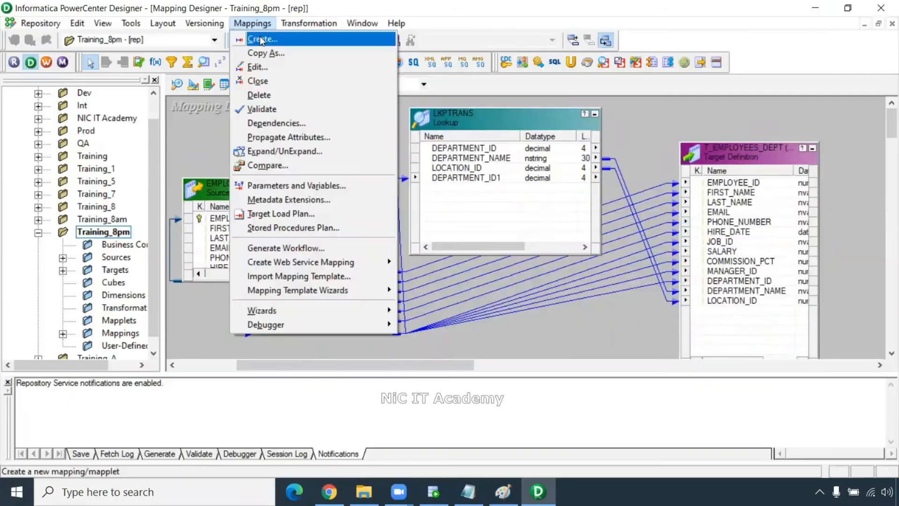
- Create a new mapping named m_connected_lookup
{"action": "left_click", "coordinate": [260, 41]}
{"action": "type", "text": "m"}
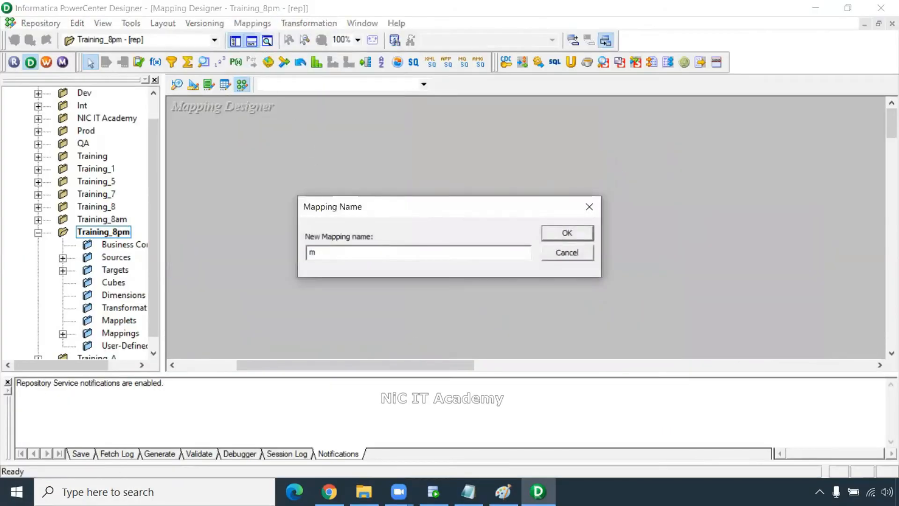
{"action": "type", "text": "_connected_lookup"}
{"action": "key", "text": "Return"}
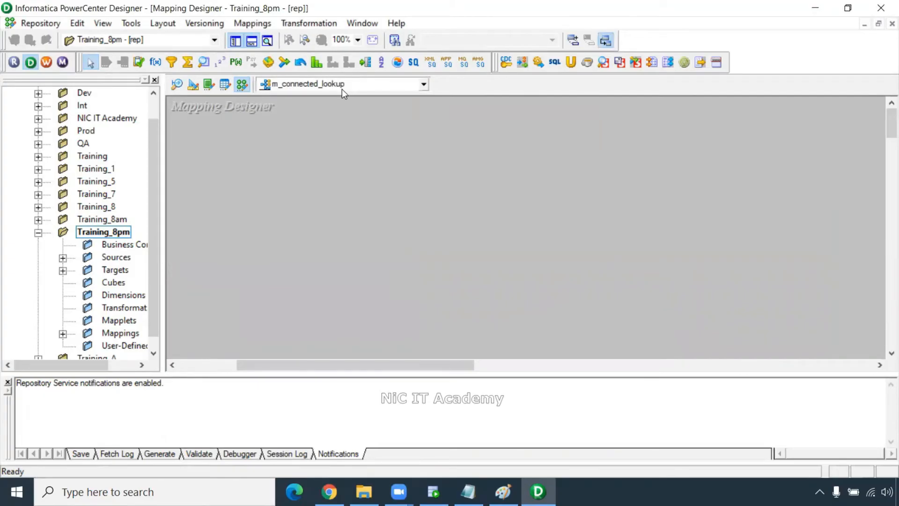
- Add the EMPLOYEES source from Oracle_Src to the mapping
{"action": "left_click_drag", "start_coordinate": [88, 365], "coordinate": [118, 365]}
{"action": "left_click", "coordinate": [20, 258]}
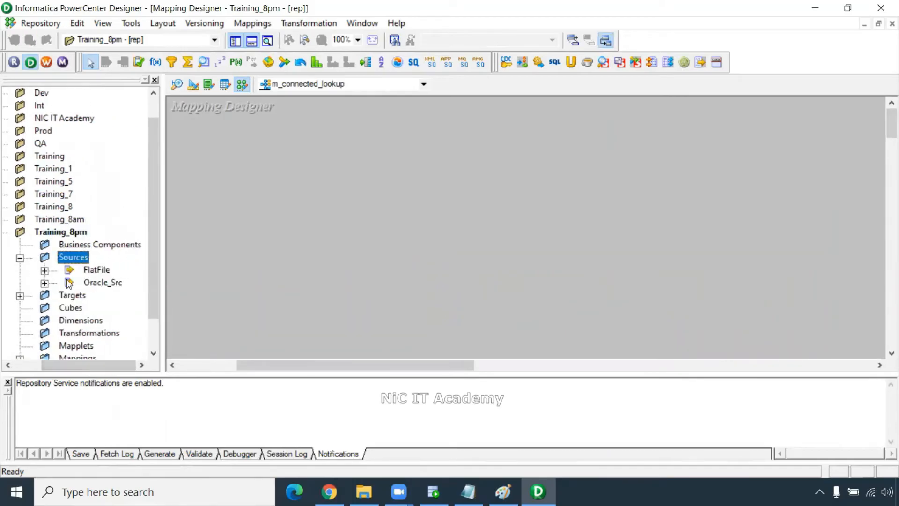
{"action": "left_click", "coordinate": [45, 283]}
{"action": "left_click_drag", "start_coordinate": [159, 220], "coordinate": [153, 283]}
{"action": "left_click_drag", "start_coordinate": [70, 365], "coordinate": [94, 365]}
{"action": "left_click_drag", "start_coordinate": [89, 206], "coordinate": [195, 149]}
{"action": "left_click_drag", "start_coordinate": [103, 361], "coordinate": [84, 359]}
- Add the T_EMPLOYEES_DEPT target and enlarge it to show all columns
{"action": "left_click", "coordinate": [9, 257]}
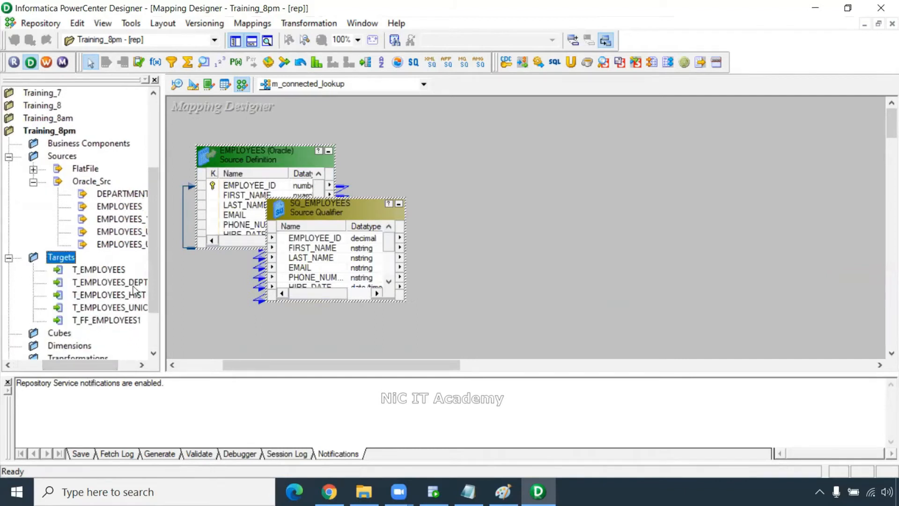
{"action": "left_click_drag", "start_coordinate": [129, 283], "coordinate": [366, 316]}
{"action": "left_click_drag", "start_coordinate": [535, 171], "coordinate": [538, 174]}
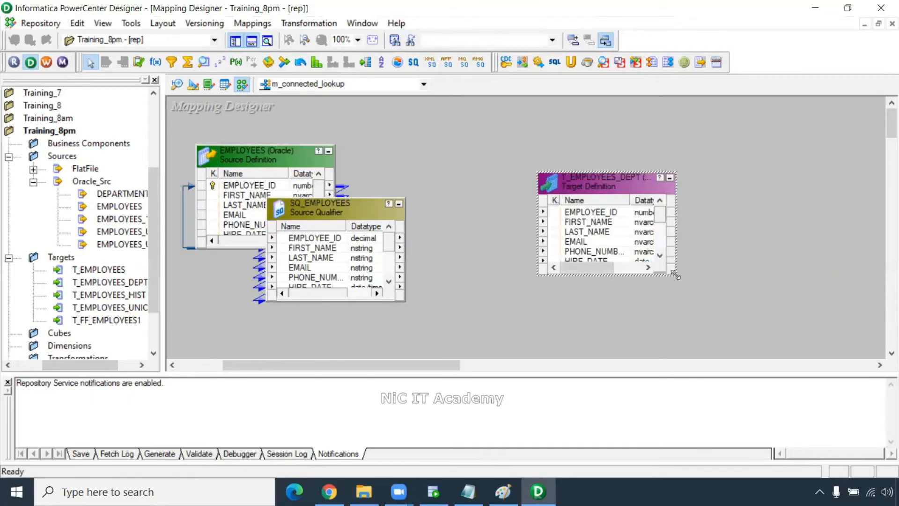
{"action": "left_click_drag", "start_coordinate": [675, 275], "coordinate": [786, 358]}
{"action": "left_click_drag", "start_coordinate": [594, 195], "coordinate": [602, 198]}
- Link all SQ_EMPLOYEES ports to T_EMPLOYEES_DEPT, leaving department and LOCATION_ID columns unlinked
{"action": "right_click", "coordinate": [340, 238]}
{"action": "left_click", "coordinate": [401, 248]}
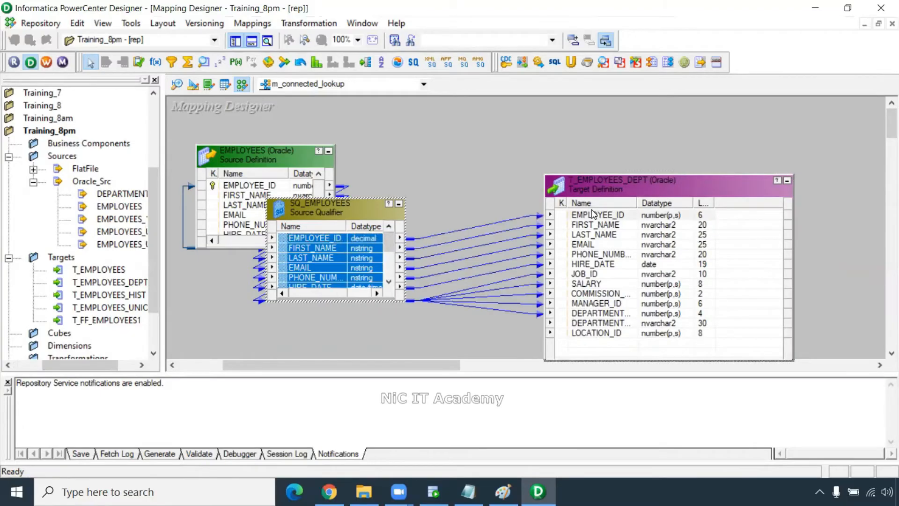
{"action": "left_click_drag", "start_coordinate": [592, 213], "coordinate": [614, 161]}
{"action": "left_click", "coordinate": [626, 270]}
{"action": "left_click", "coordinate": [626, 279]}
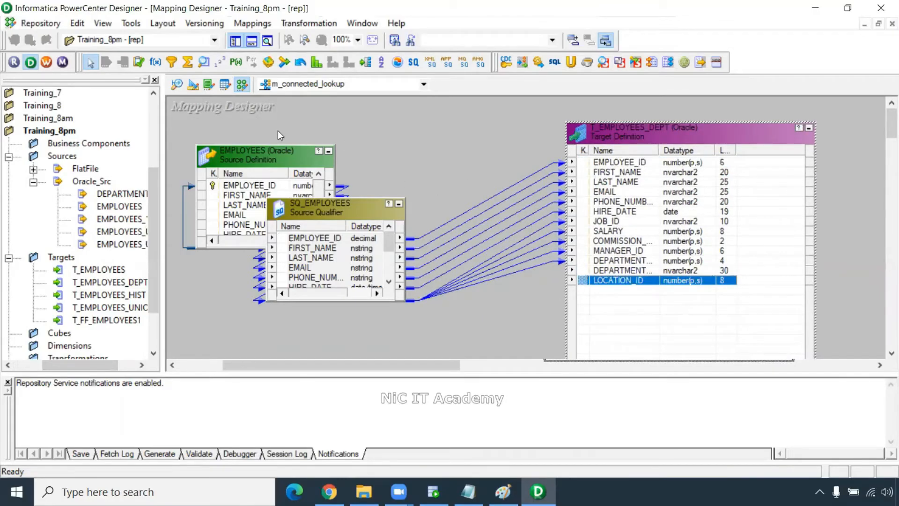
- Create a lookup transformation on the DEPARTMENTS source table
{"action": "left_click", "coordinate": [204, 64]}
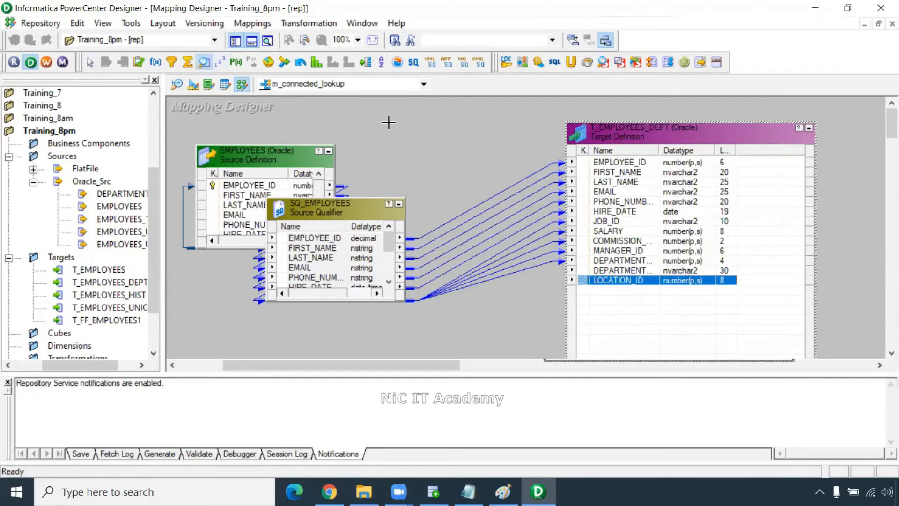
{"action": "left_click", "coordinate": [389, 122]}
{"action": "left_click", "coordinate": [338, 179]}
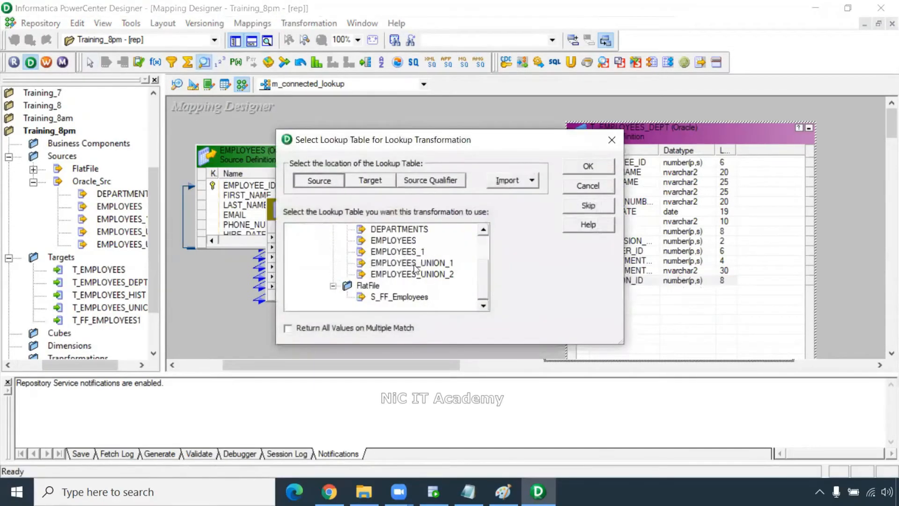
{"action": "scroll", "coordinate": [415, 269], "scroll_direction": "up", "scroll_amount": 1}
{"action": "left_click", "coordinate": [414, 244]}
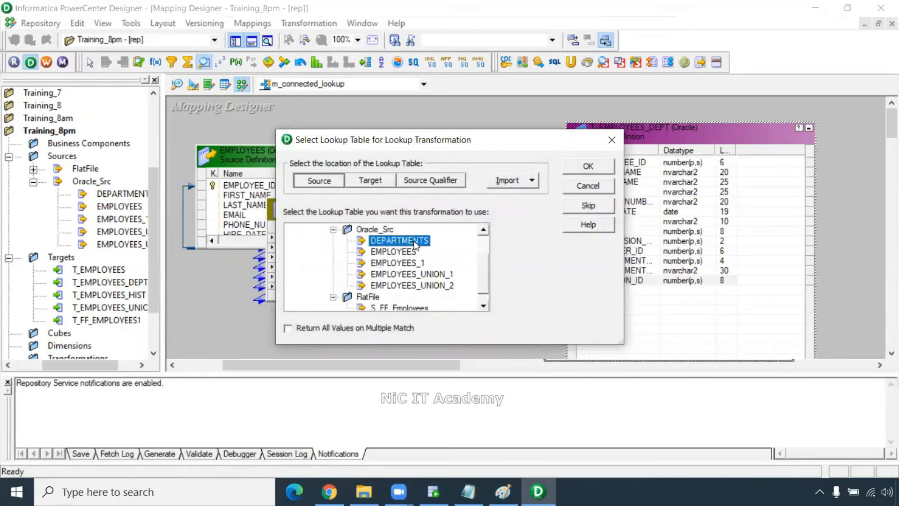
{"action": "left_click", "coordinate": [583, 170]}
{"action": "left_click_drag", "start_coordinate": [471, 149], "coordinate": [482, 150]}
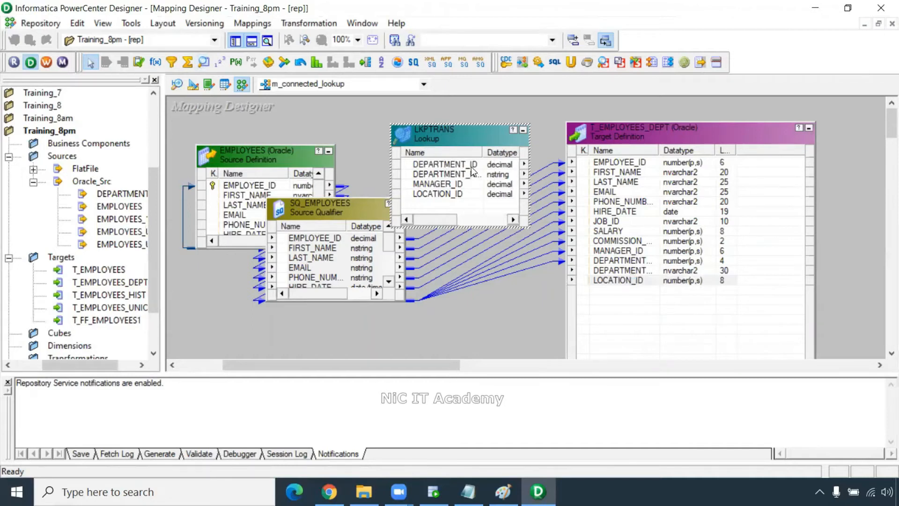
- Pass the employee DEPARTMENT_ID into the lookup as DEPARTMENT_ID1
{"action": "left_click", "coordinate": [328, 247]}
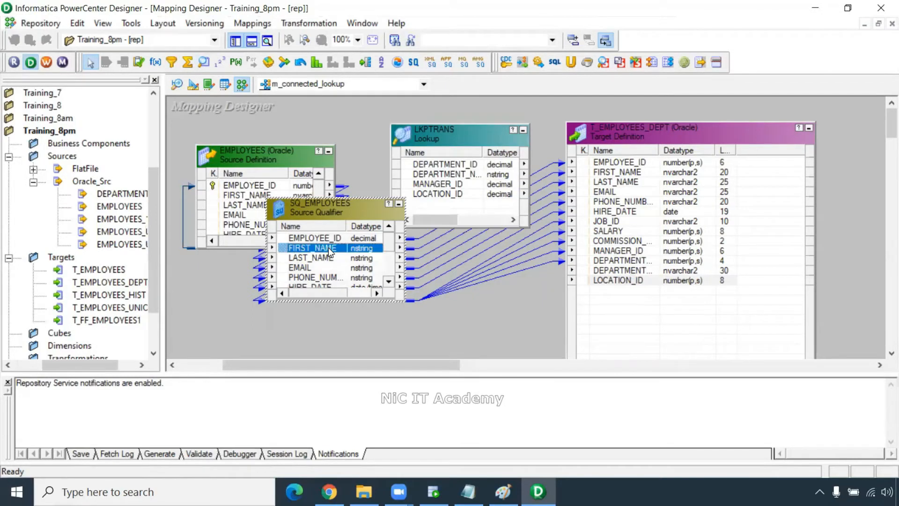
{"action": "scroll", "coordinate": [327, 272], "scroll_direction": "down", "scroll_amount": 2}
{"action": "left_click", "coordinate": [324, 278]}
{"action": "left_click_drag", "start_coordinate": [324, 278], "coordinate": [446, 206]}
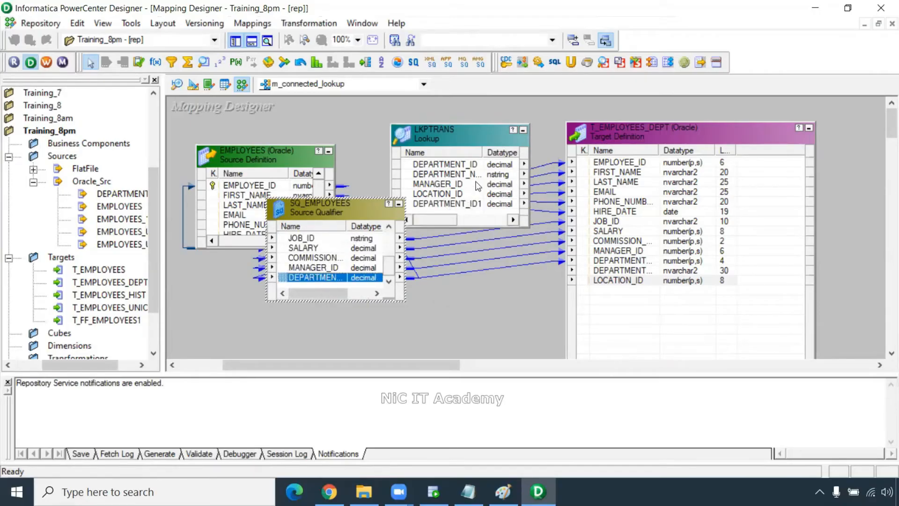
{"action": "left_click", "coordinate": [466, 165]}
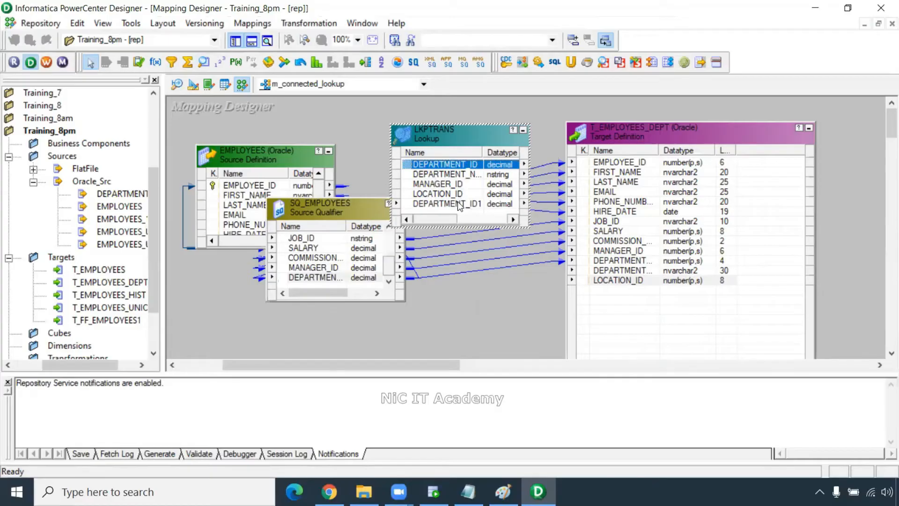
{"action": "left_click", "coordinate": [459, 205], "text": "ctrl"}
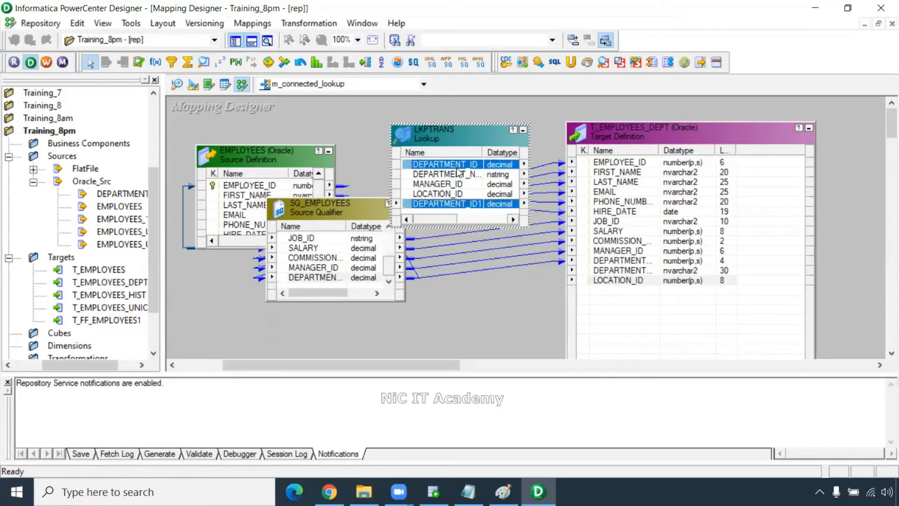
- Add the lookup condition DEPARTMENT_ID = DEPARTMENT_ID1
{"action": "double_click", "coordinate": [456, 168]}
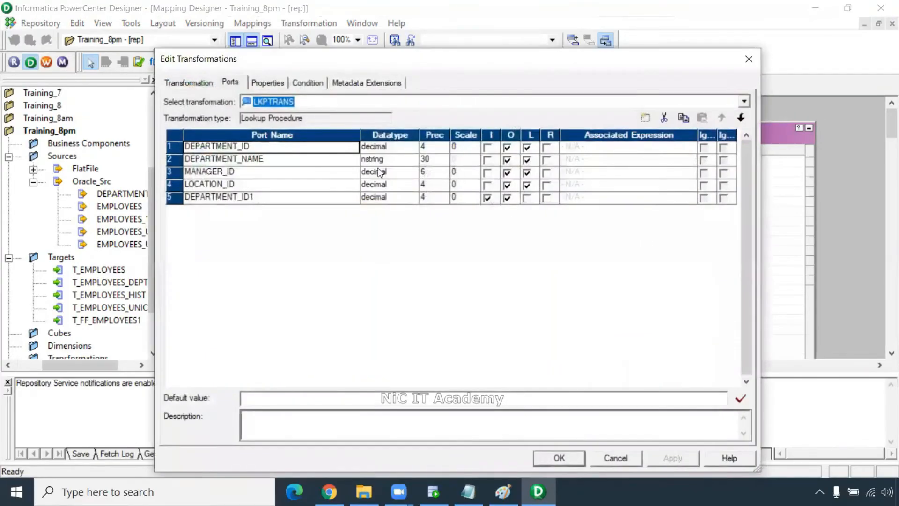
{"action": "left_click", "coordinate": [319, 84]}
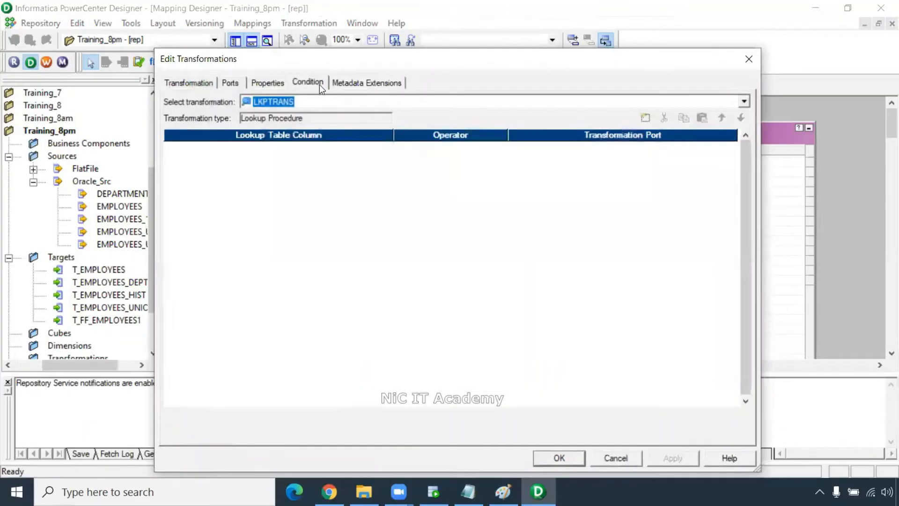
{"action": "left_click", "coordinate": [646, 118]}
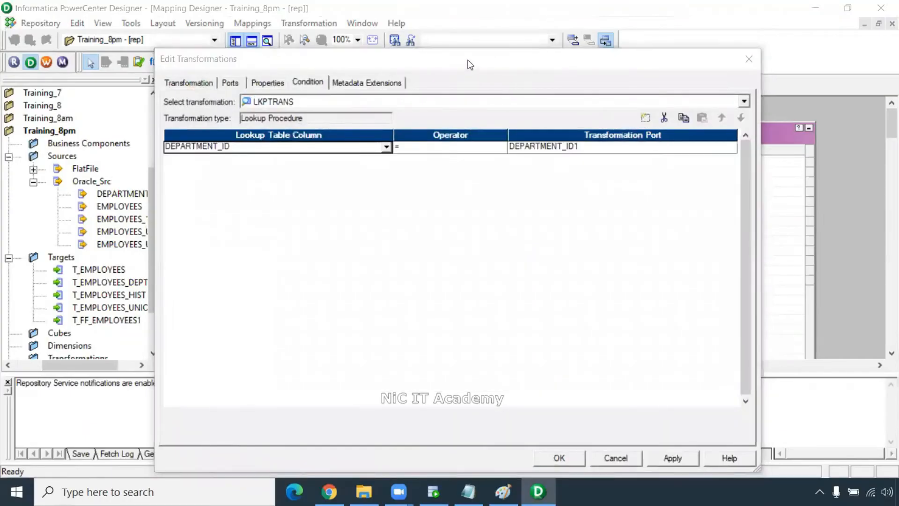
{"action": "left_click_drag", "start_coordinate": [467, 60], "coordinate": [373, 59]}
{"action": "left_click", "coordinate": [569, 456]}
{"action": "left_click", "coordinate": [463, 457]}
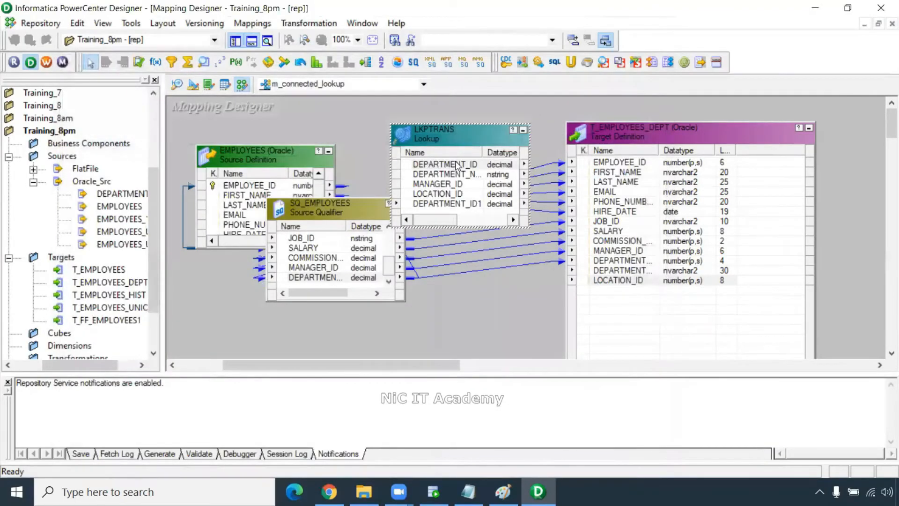
- Link the lookup's DEPARTMENT_NAME and LOCATION_ID ports to T_EMPLOYEES_DEPT
{"action": "left_click", "coordinate": [647, 144]}
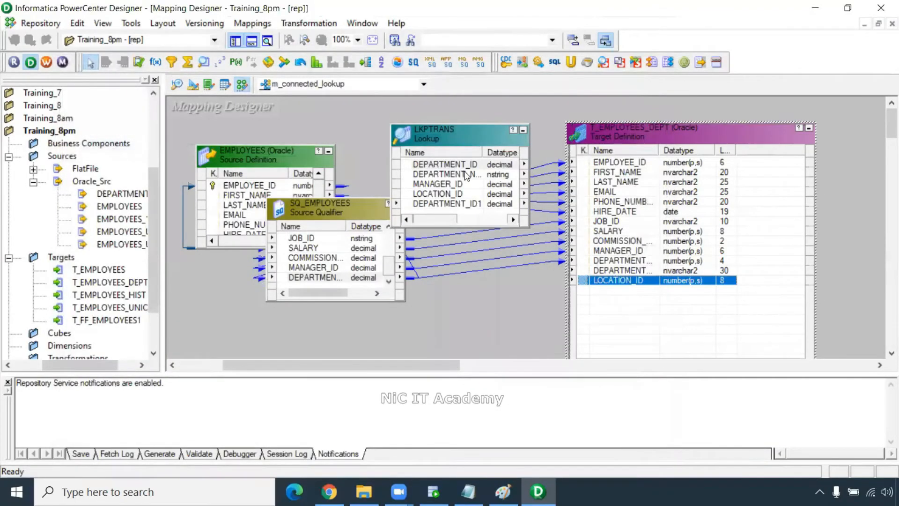
{"action": "left_click_drag", "start_coordinate": [467, 175], "coordinate": [466, 164]}
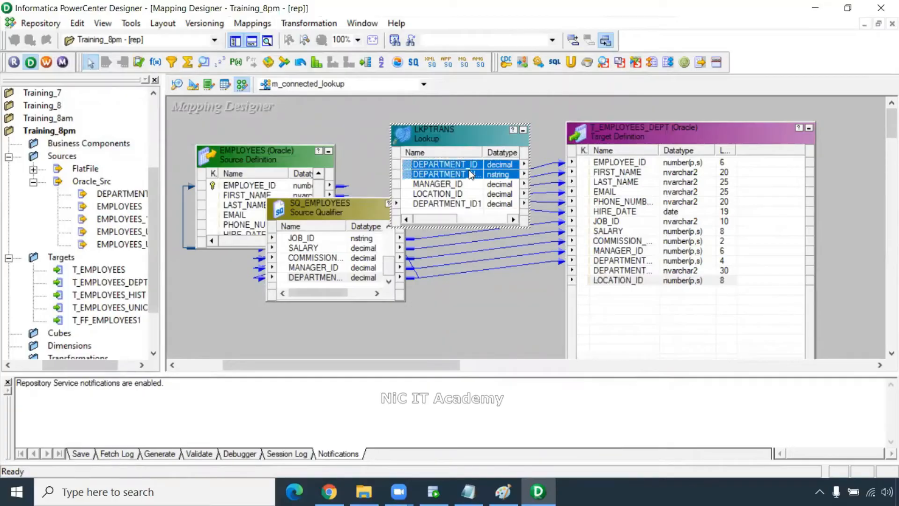
{"action": "left_click", "coordinate": [468, 170]}
{"action": "left_click", "coordinate": [457, 194], "text": "ctrl"}
{"action": "left_click_drag", "start_coordinate": [472, 176], "coordinate": [623, 283]}
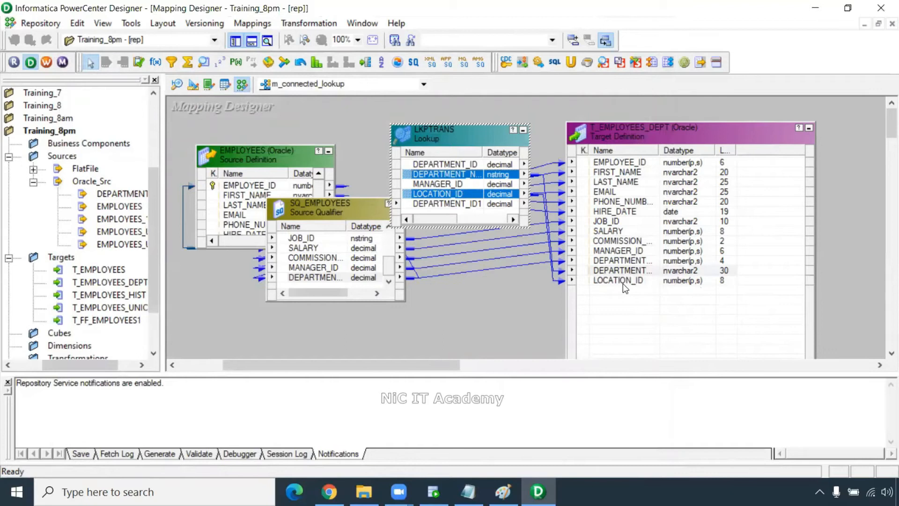
- Save the mapping and arrange all objects on the canvas
{"action": "key", "text": "ctrl+s"}
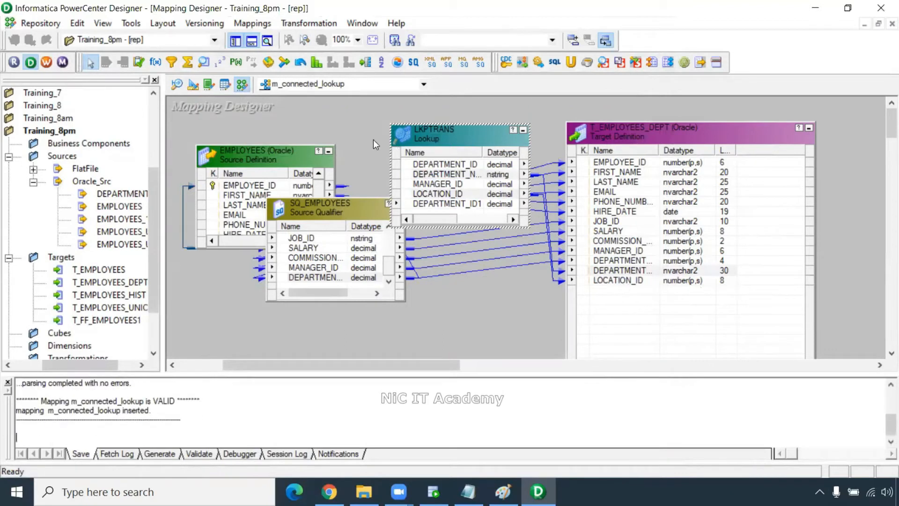
{"action": "right_click", "coordinate": [366, 138]}
{"action": "left_click", "coordinate": [415, 216]}
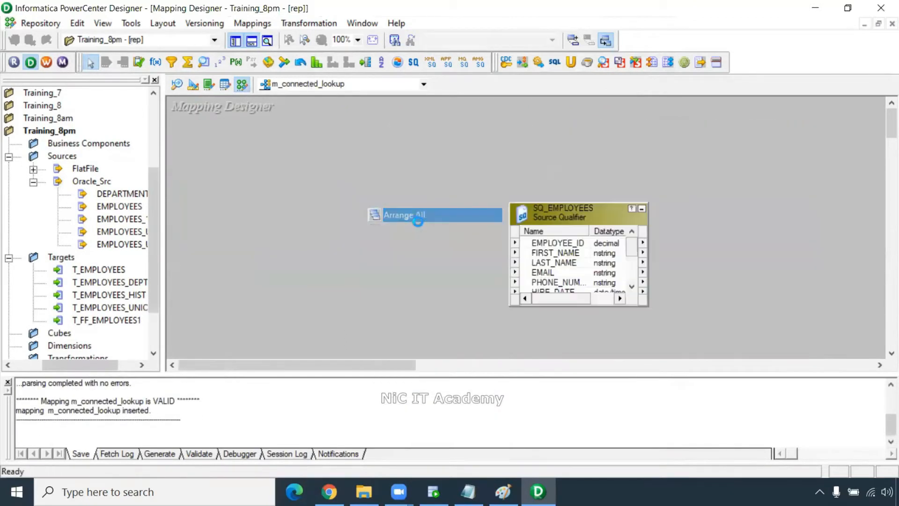
{"action": "left_click_drag", "start_coordinate": [384, 365], "coordinate": [483, 365]}
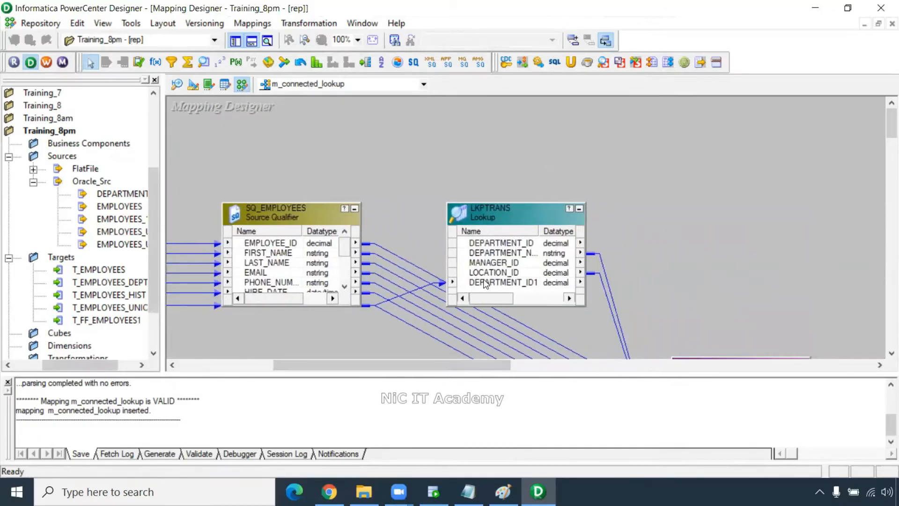
- Delete the unused MANAGER_ID port from the LKPTRANS lookup
{"action": "left_click", "coordinate": [500, 276]}
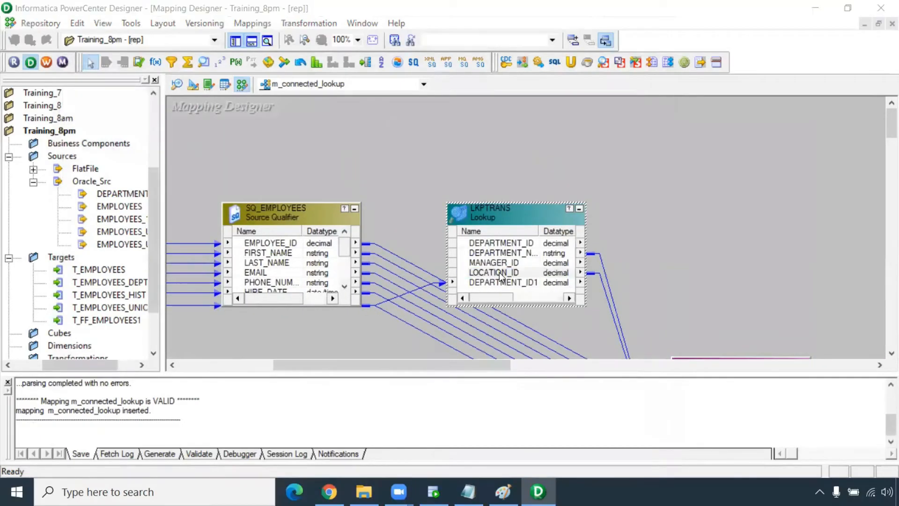
{"action": "double_click", "coordinate": [500, 276]}
{"action": "left_click", "coordinate": [176, 168]}
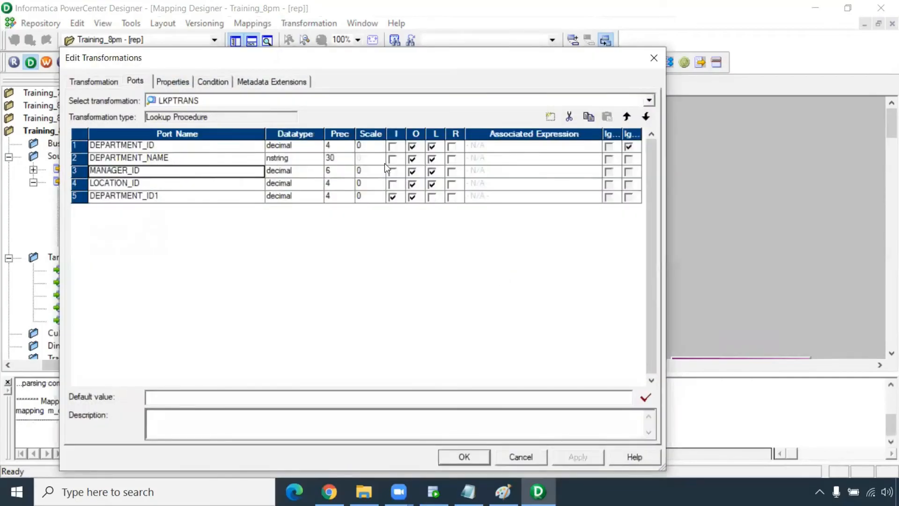
{"action": "left_click", "coordinate": [569, 118]}
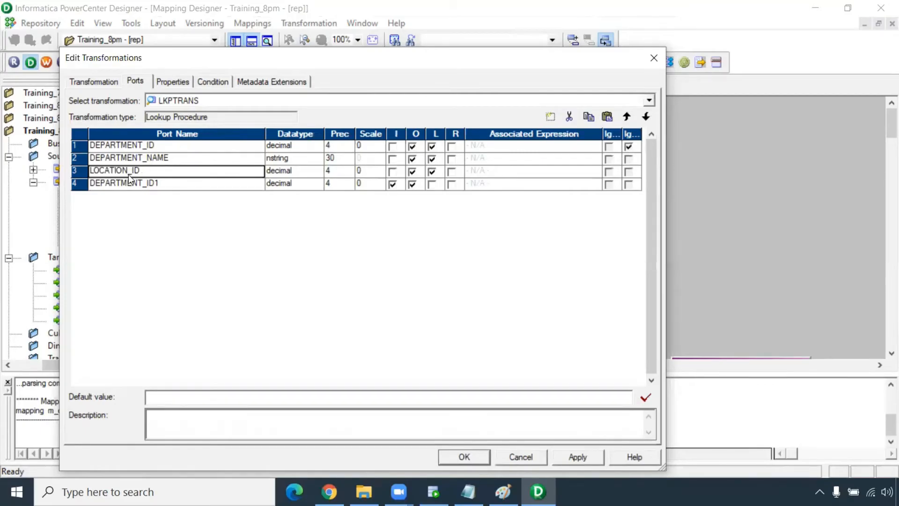
{"action": "left_click", "coordinate": [220, 81]}
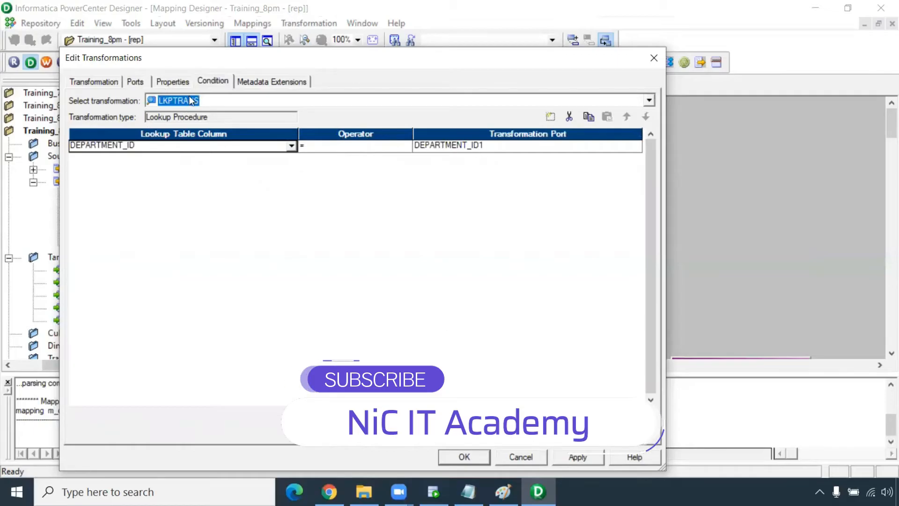
{"action": "left_click", "coordinate": [569, 456]}
{"action": "left_click", "coordinate": [487, 457]}
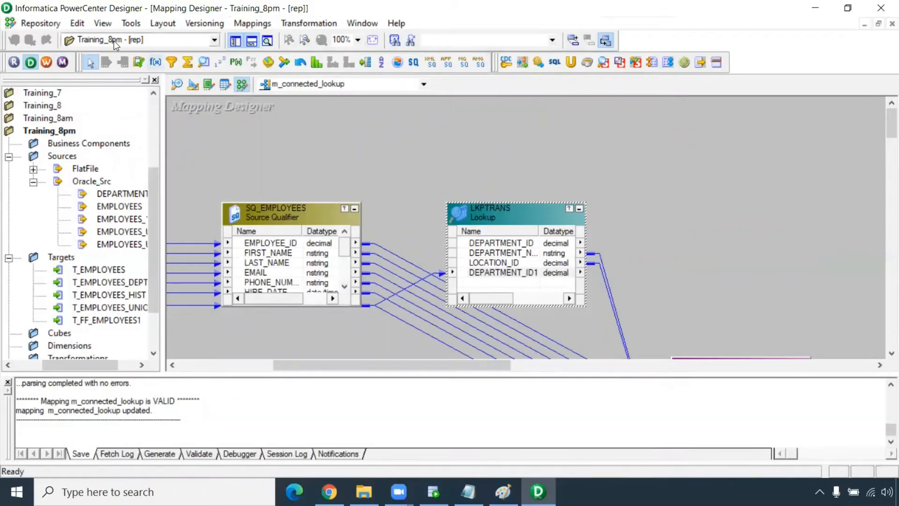
- Open Workflow Manager and create the workflow wf_connected_lookup_1
{"action": "left_click", "coordinate": [50, 61]}
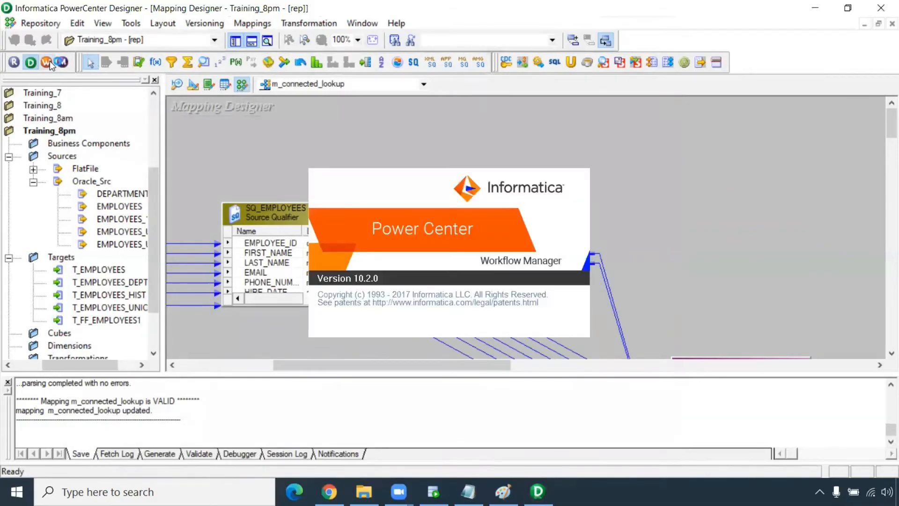
{"action": "key", "text": "Return"}
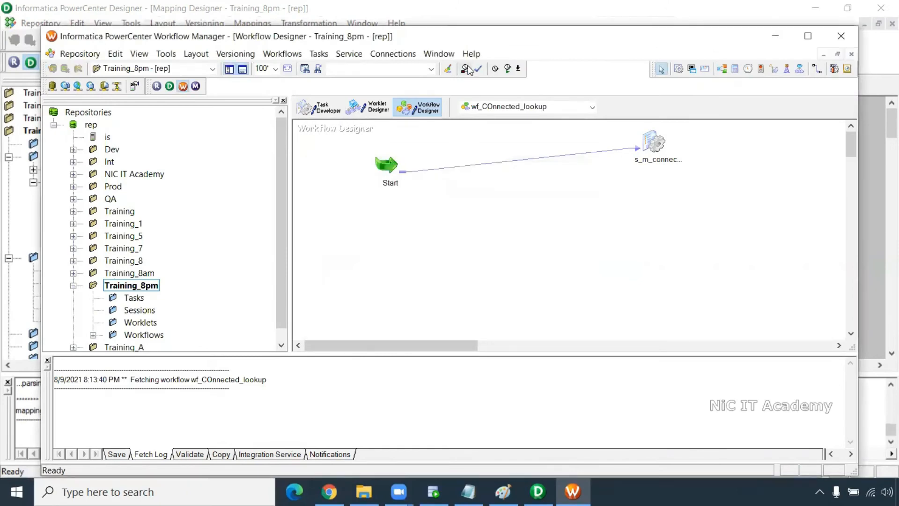
{"action": "double_click", "coordinate": [471, 37]}
{"action": "left_click", "coordinate": [248, 24]}
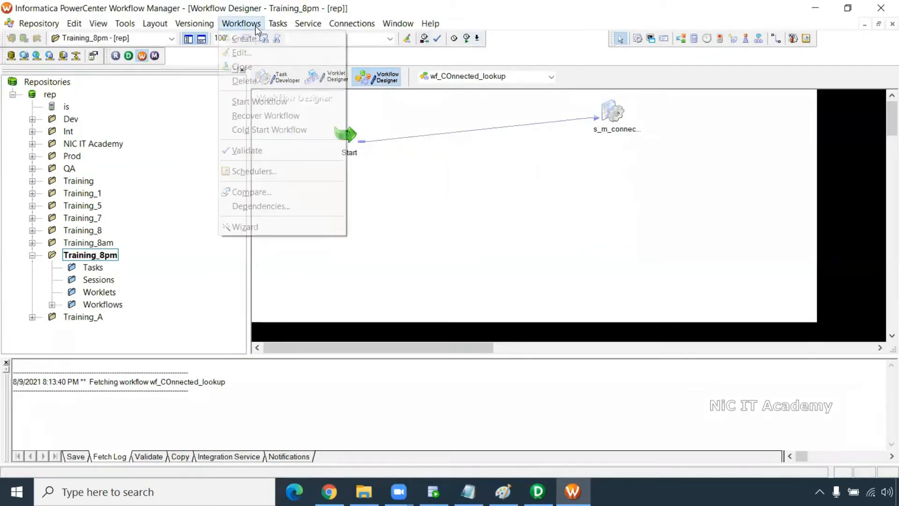
{"action": "left_click", "coordinate": [257, 38]}
{"action": "type", "text": "wf_con"}
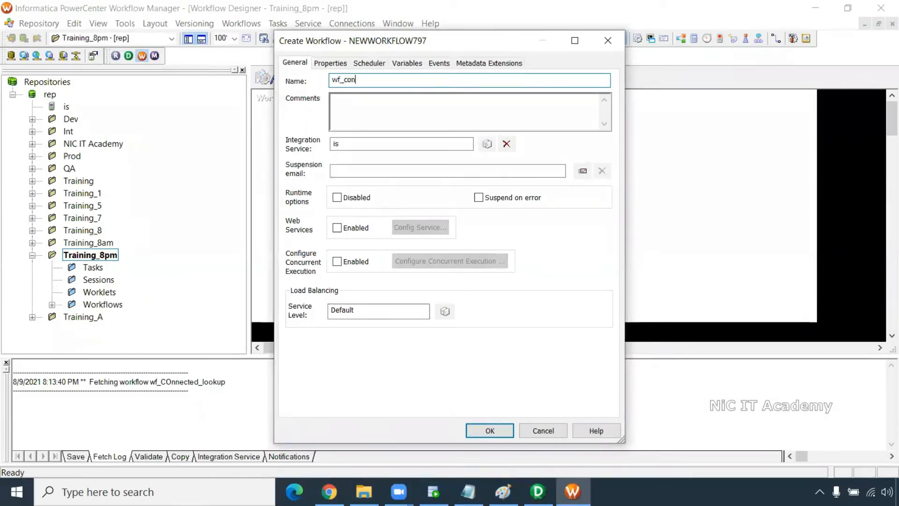
{"action": "type", "text": "nected_lookup_1"}
{"action": "key", "text": "Return"}
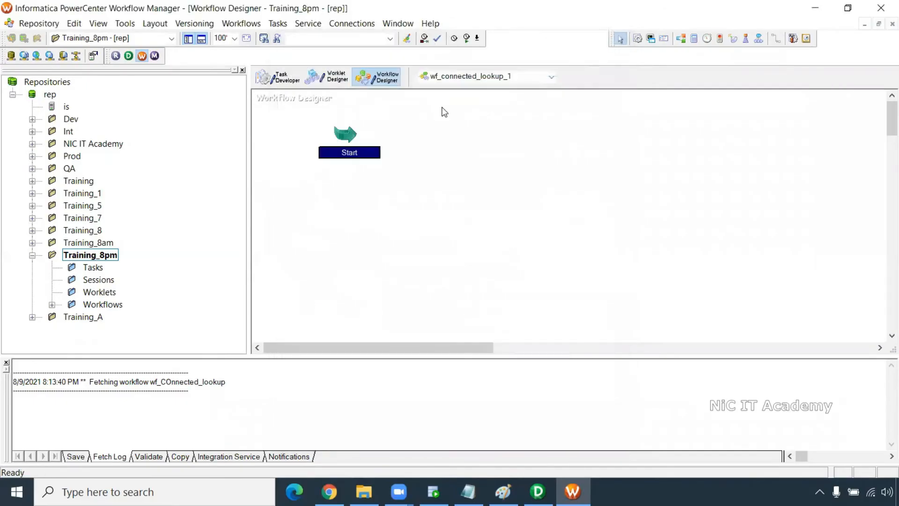
- Add a session for m_connected_lookup and link Start to it
{"action": "left_click", "coordinate": [648, 39]}
{"action": "left_click", "coordinate": [561, 104]}
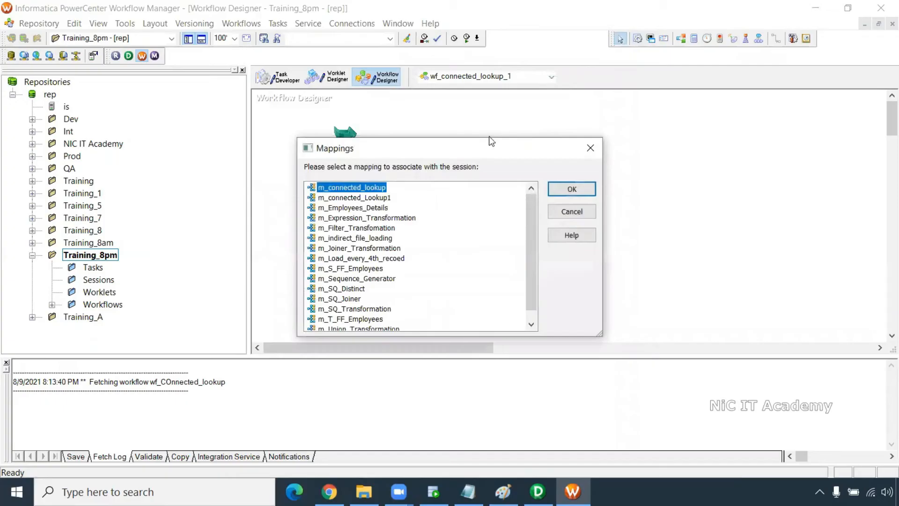
{"action": "left_click", "coordinate": [572, 188]}
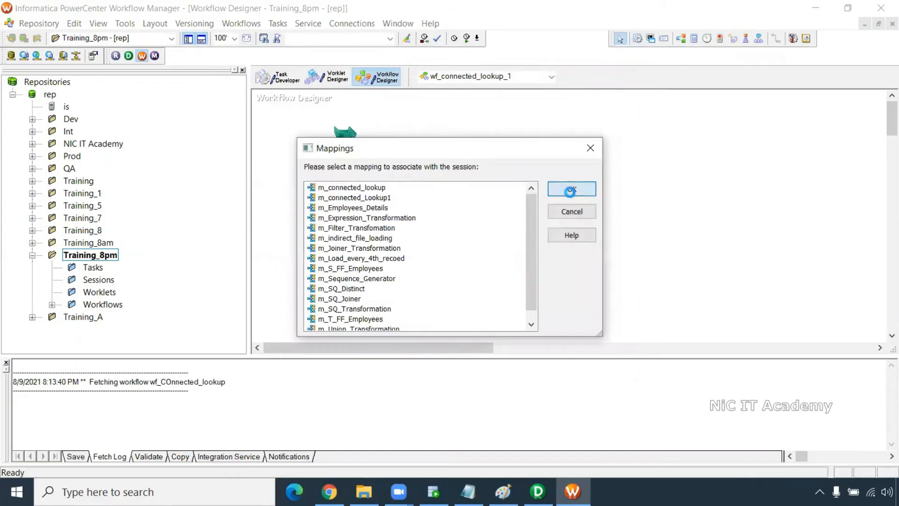
{"action": "left_click", "coordinate": [775, 39]}
{"action": "left_click_drag", "start_coordinate": [352, 131], "coordinate": [585, 114]}
- Set the T_EMPLOYEES_DEPT target connection to Oracle_Tgt with Truncate target table toggled
{"action": "double_click", "coordinate": [586, 114]}
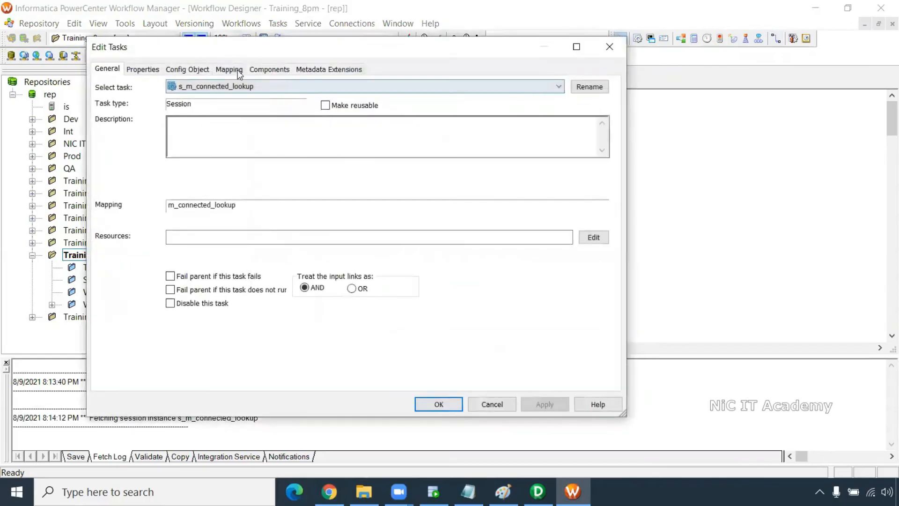
{"action": "left_click", "coordinate": [229, 70]}
{"action": "left_click", "coordinate": [156, 171]}
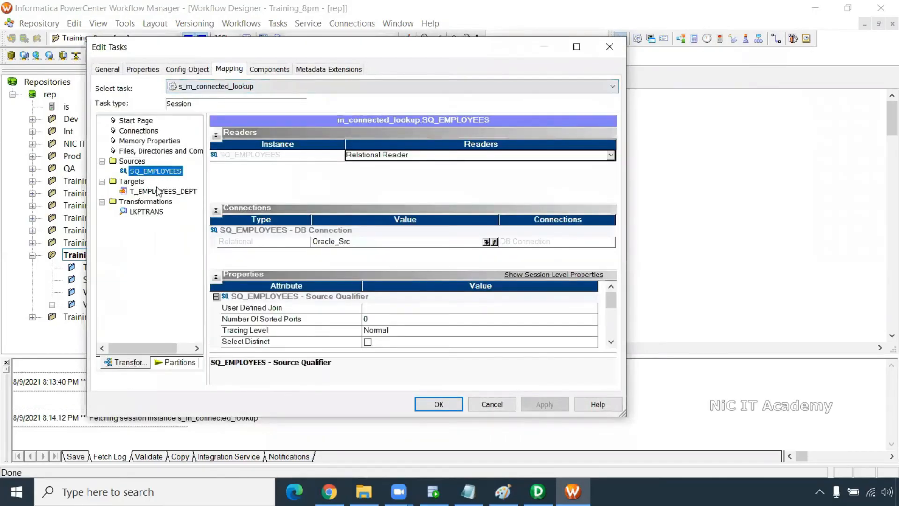
{"action": "left_click", "coordinate": [157, 191]}
{"action": "left_click", "coordinate": [484, 231]}
{"action": "left_click", "coordinate": [300, 239]}
{"action": "left_click", "coordinate": [445, 155]}
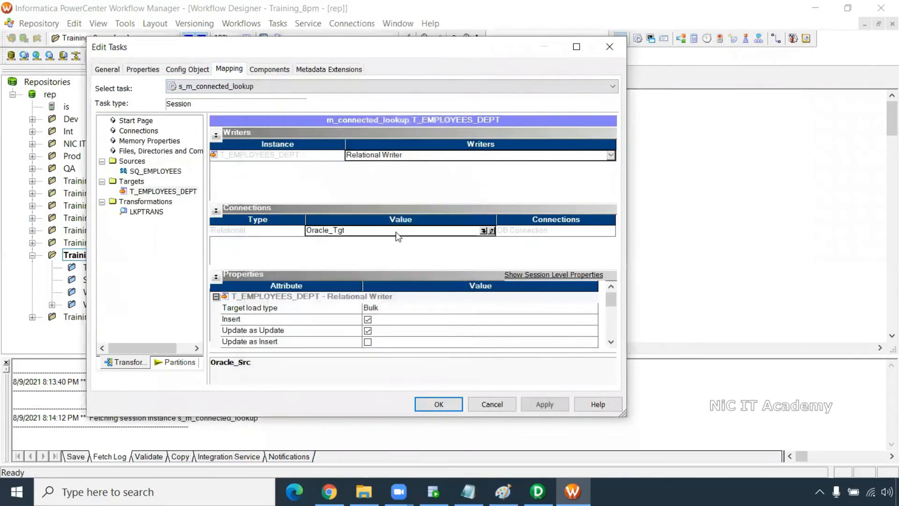
{"action": "left_click", "coordinate": [611, 341]}
{"action": "left_click", "coordinate": [611, 342]}
{"action": "left_click", "coordinate": [611, 342]}
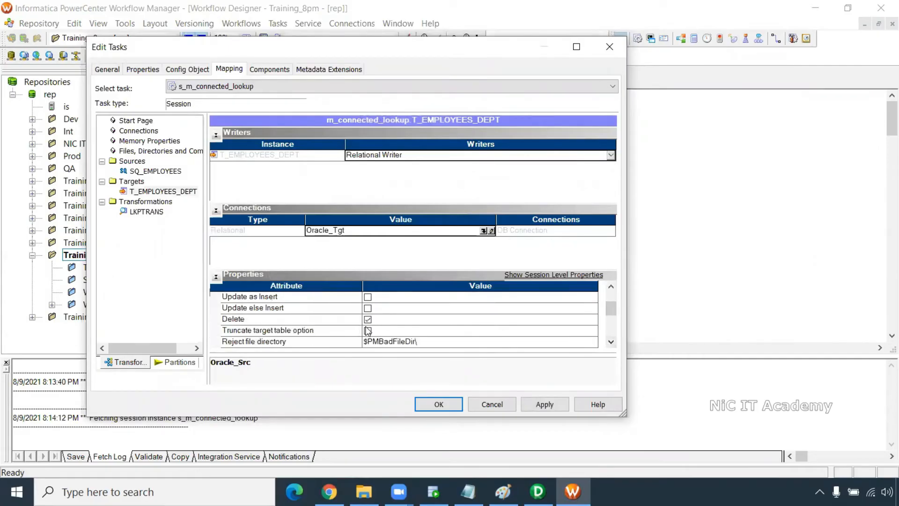
{"action": "left_click", "coordinate": [367, 330]}
- Set the LKPTRANS lookup connection to Oracle_Src and accept the session settings
{"action": "left_click", "coordinate": [159, 213]}
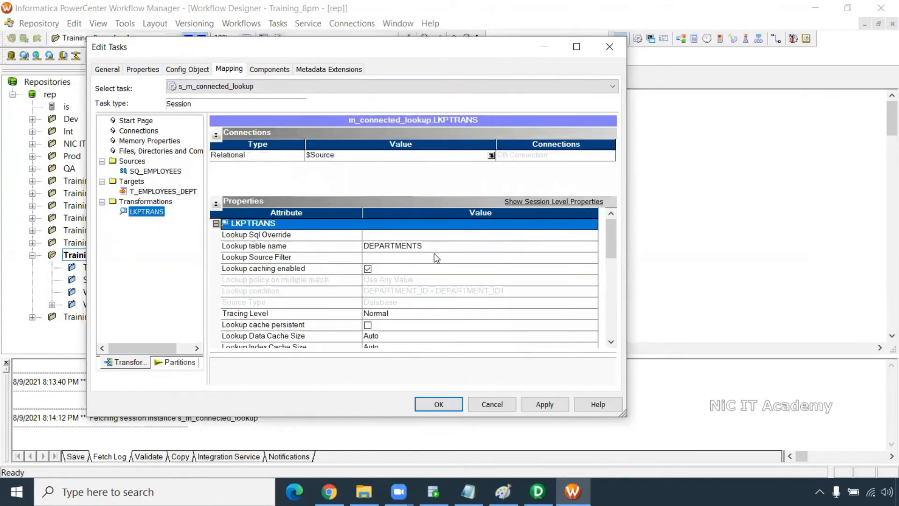
{"action": "left_click", "coordinate": [490, 155]}
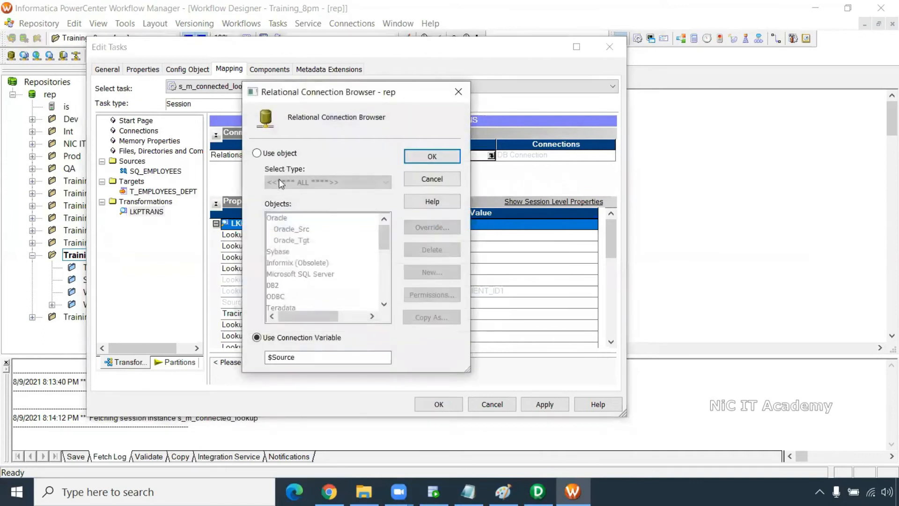
{"action": "left_click", "coordinate": [276, 154]}
{"action": "left_click", "coordinate": [291, 229]}
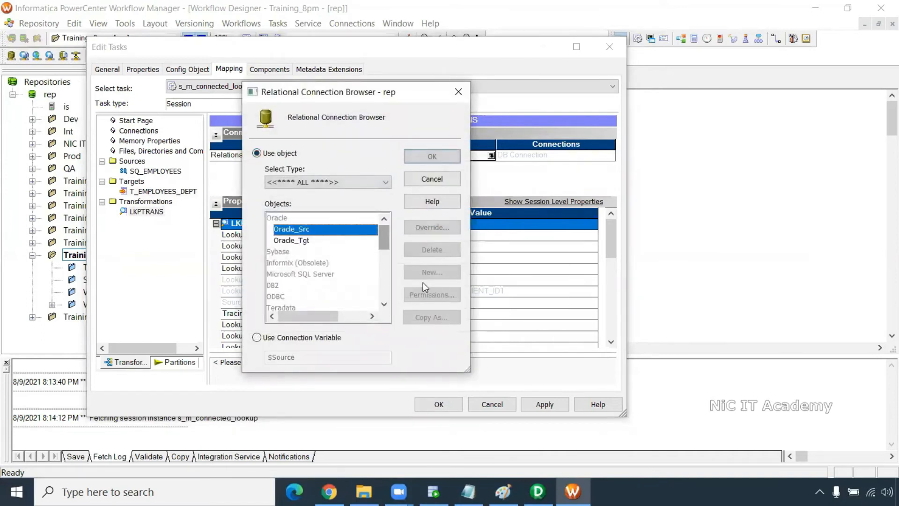
{"action": "left_click", "coordinate": [432, 155]}
{"action": "left_click", "coordinate": [439, 402]}
- Save the workflow and start running it
{"action": "key", "text": "ctrl+s"}
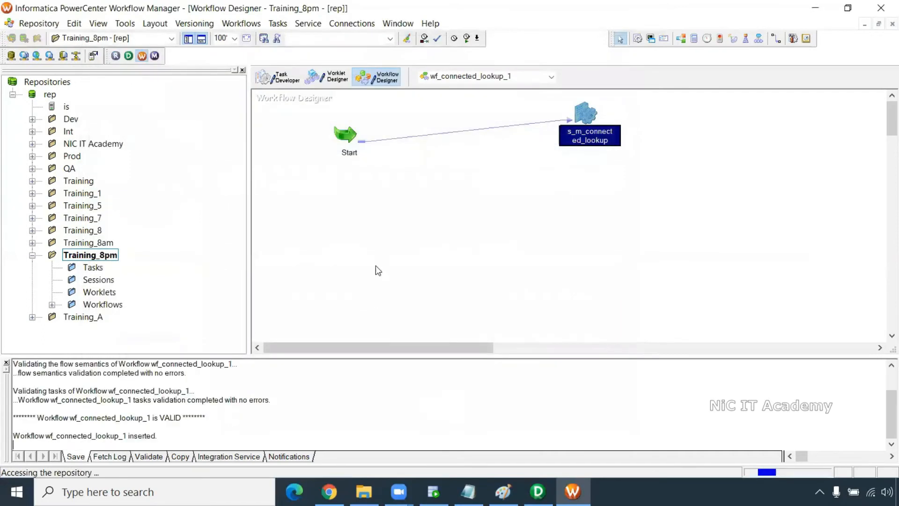
{"action": "right_click", "coordinate": [403, 209]}
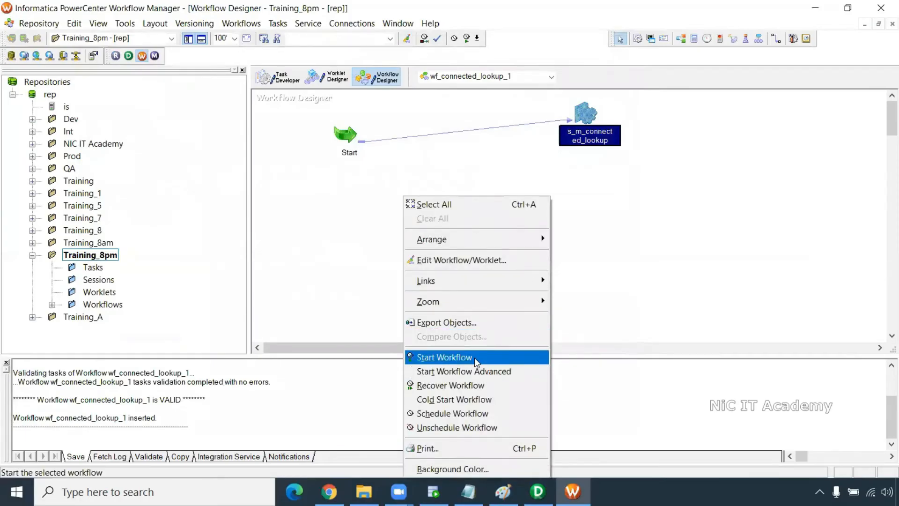
{"action": "left_click", "coordinate": [476, 361]}
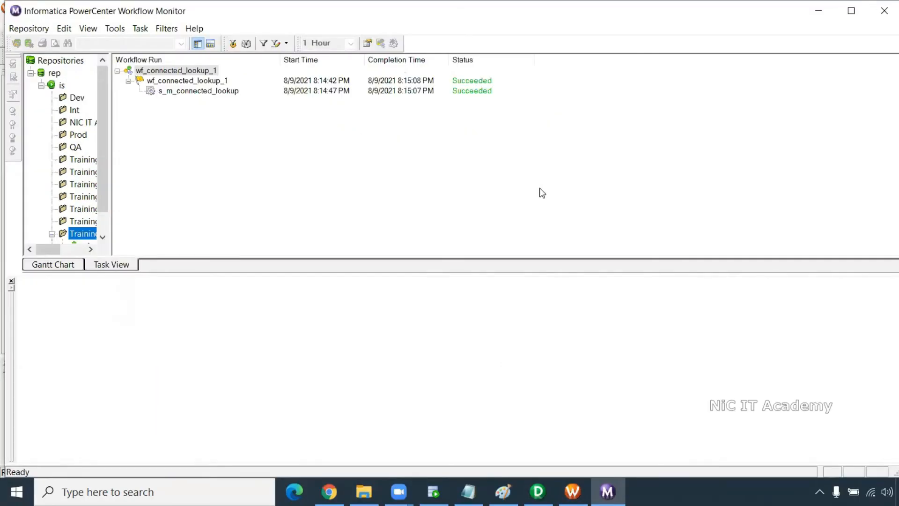
- Check s_m_connected_lookup source/target statistics: 107 rows read and loaded, none rejected
{"action": "left_click_drag", "start_coordinate": [110, 150], "coordinate": [166, 154]}
{"action": "left_click_drag", "start_coordinate": [159, 157], "coordinate": [158, 197]}
{"action": "left_click", "coordinate": [134, 223]}
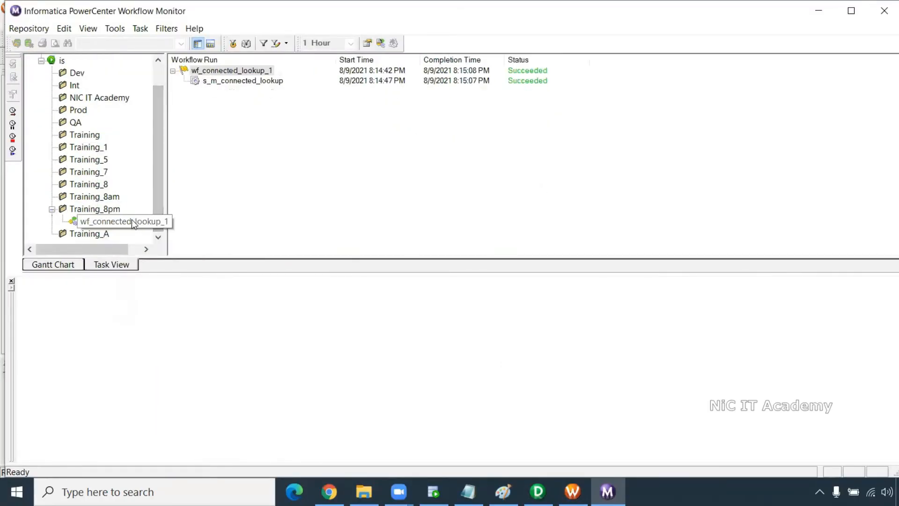
{"action": "left_click", "coordinate": [23, 295]}
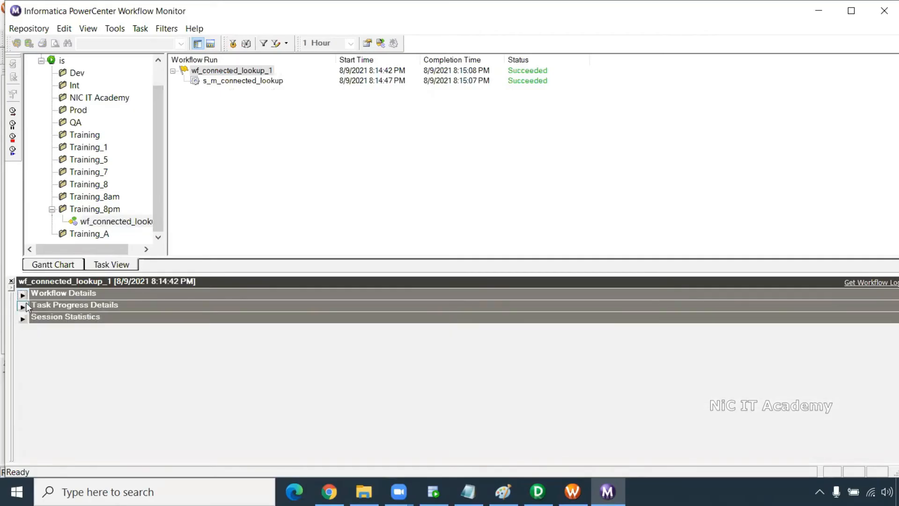
{"action": "left_click", "coordinate": [26, 306]}
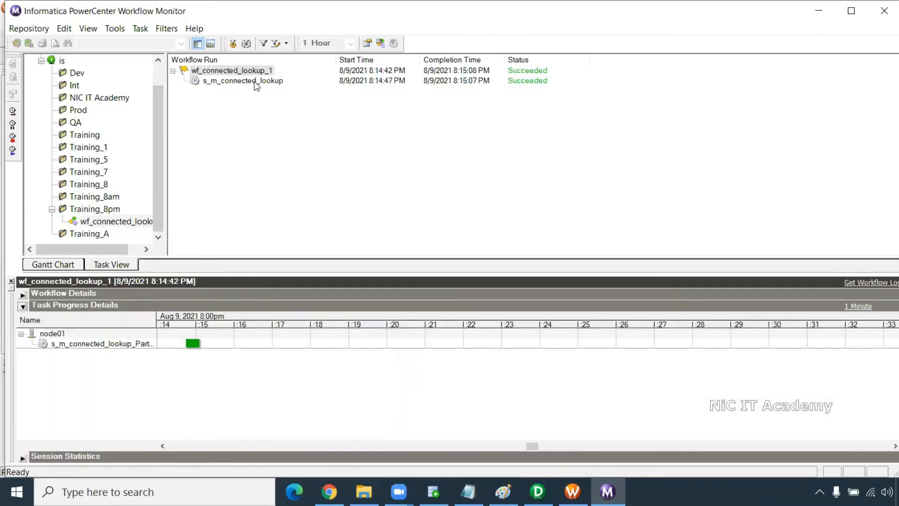
{"action": "left_click", "coordinate": [255, 82]}
{"action": "left_click", "coordinate": [23, 295]}
{"action": "left_click", "coordinate": [23, 306]}
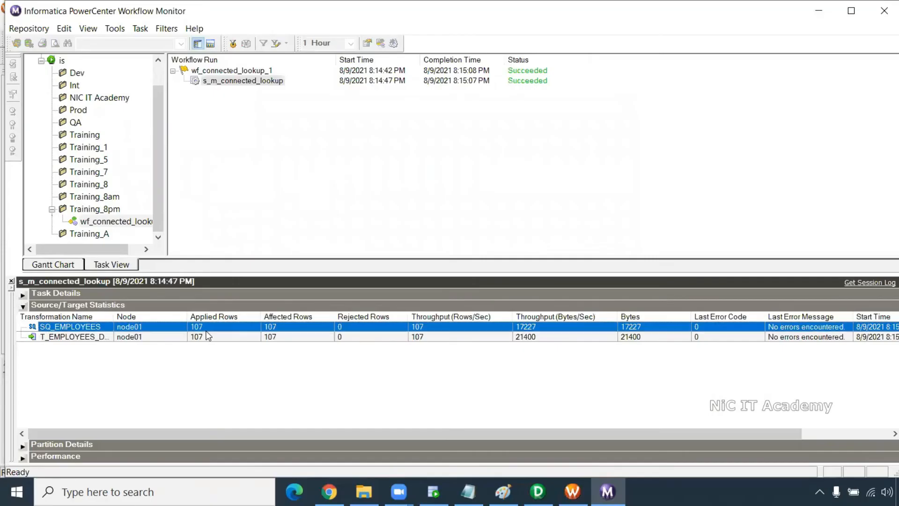
{"action": "left_click", "coordinate": [204, 336]}
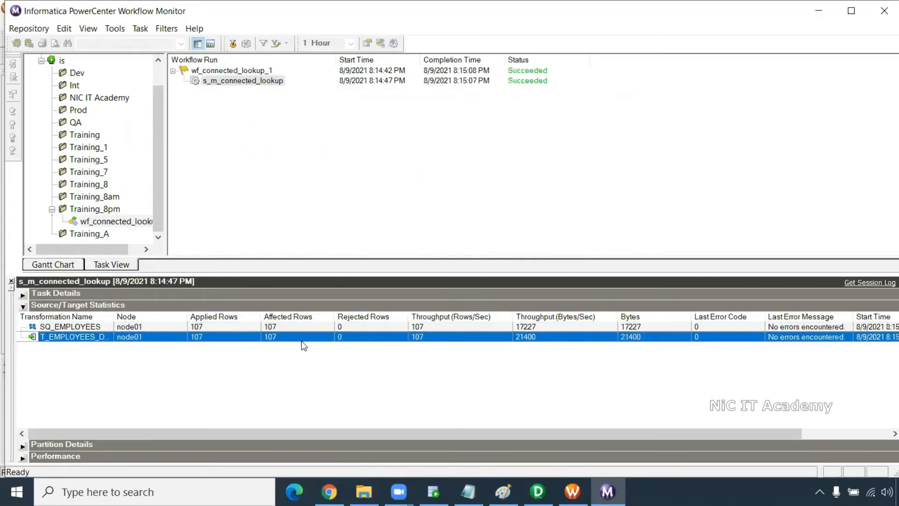
{"action": "key", "text": "alt+Tab"}
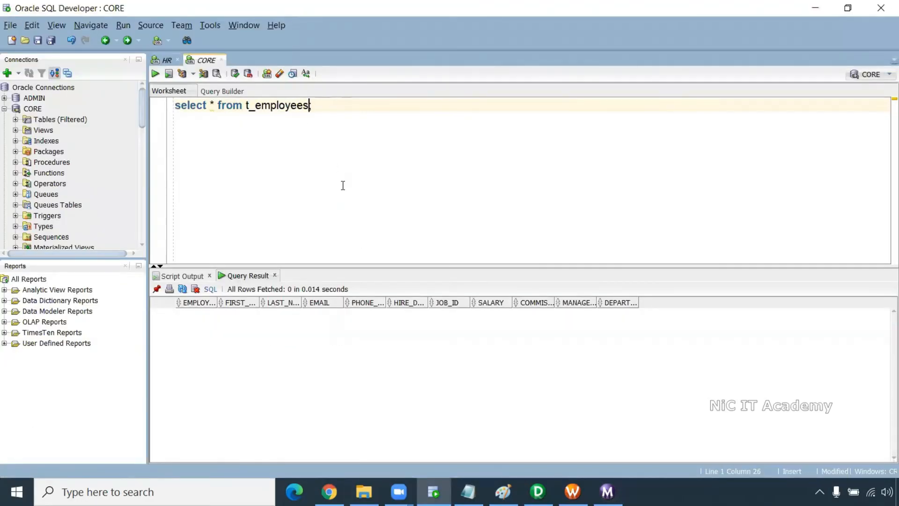
- Run select * from t_employees_dept in the SQL worksheet
{"action": "type", "text": "_dept"}
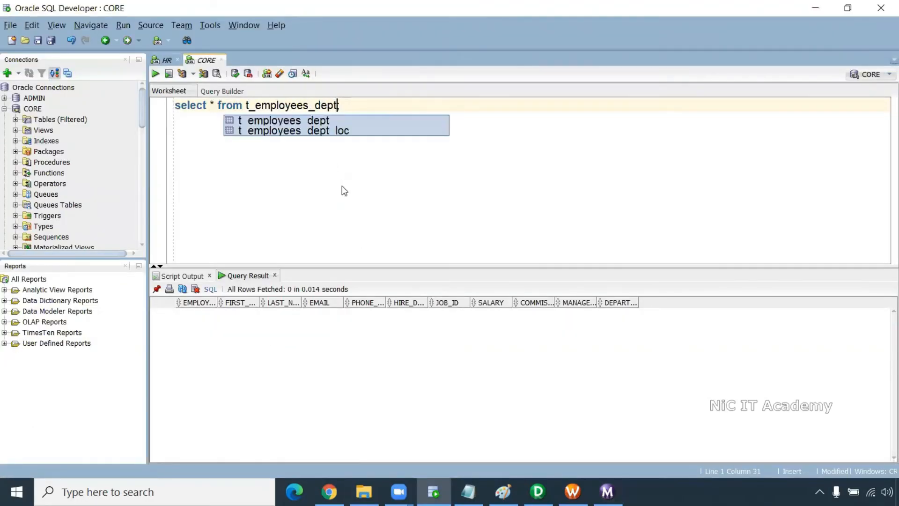
{"action": "key", "text": "ctrl+a"}
{"action": "key", "text": "ctrl+Return"}
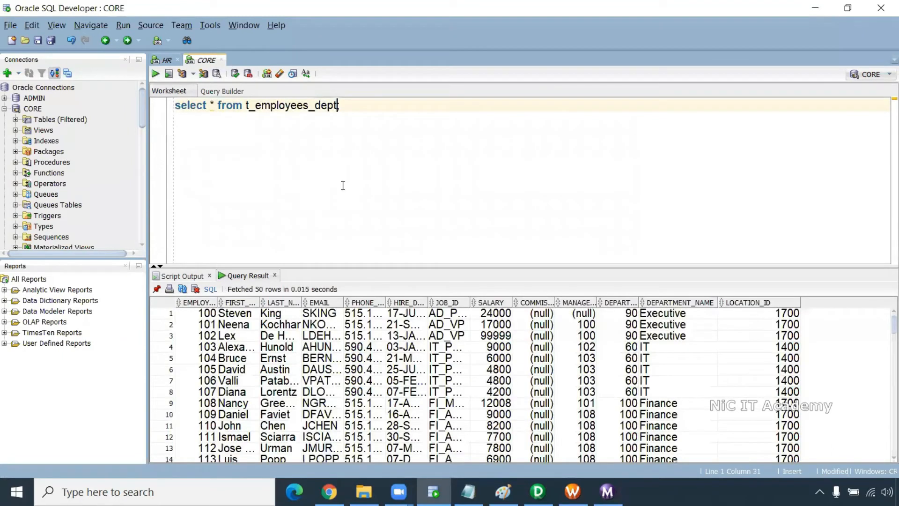
- Inspect the filled DEPARTMENT_NAME and LOCATION_ID values, then return to PowerCenter Designer
{"action": "left_click_drag", "start_coordinate": [674, 335], "coordinate": [673, 438]}
{"action": "left_click_drag", "start_coordinate": [780, 335], "coordinate": [782, 420]}
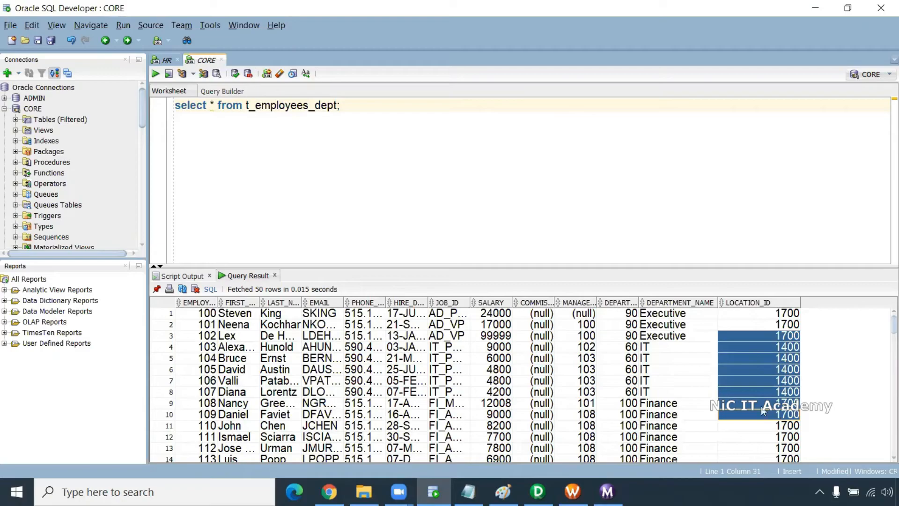
{"action": "scroll", "coordinate": [670, 412], "scroll_direction": "down", "scroll_amount": 2}
{"action": "scroll", "coordinate": [670, 411], "scroll_direction": "down", "scroll_amount": 1}
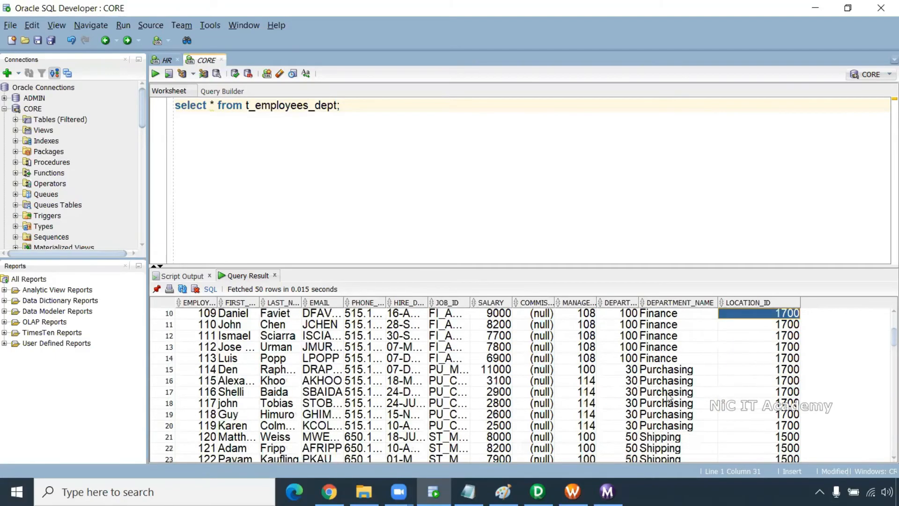
{"action": "left_click", "coordinate": [670, 359]}
{"action": "left_click", "coordinate": [679, 381]}
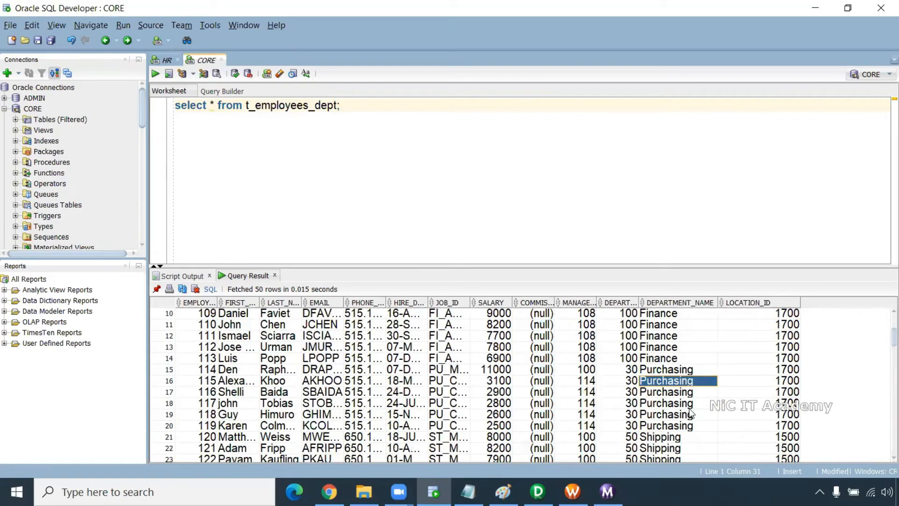
{"action": "left_click", "coordinate": [537, 491]}
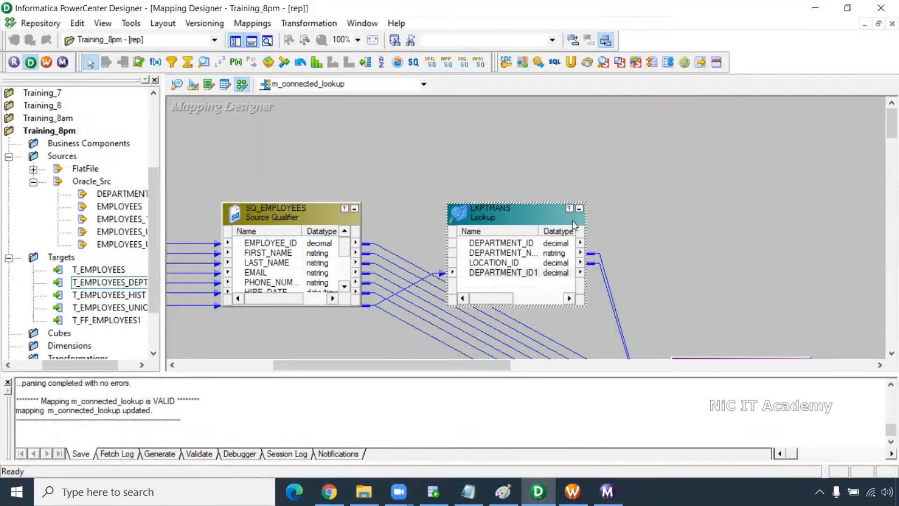
- Delete all existing links into T_EMPLOYEES_DEPT
{"action": "left_click", "coordinate": [528, 272]}
{"action": "scroll", "coordinate": [528, 272], "scroll_direction": "down", "scroll_amount": 3}
{"action": "scroll", "coordinate": [528, 146], "scroll_direction": "down", "scroll_amount": 3}
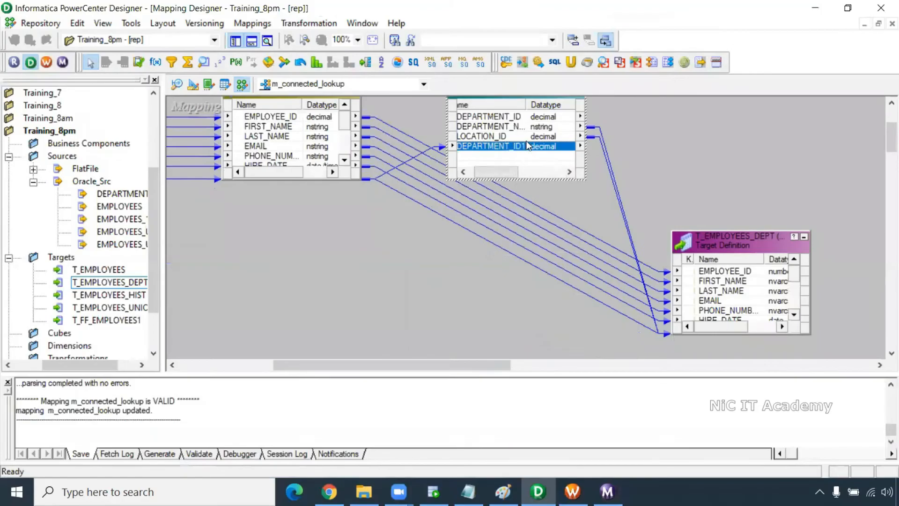
{"action": "left_click_drag", "start_coordinate": [502, 366], "coordinate": [569, 367]}
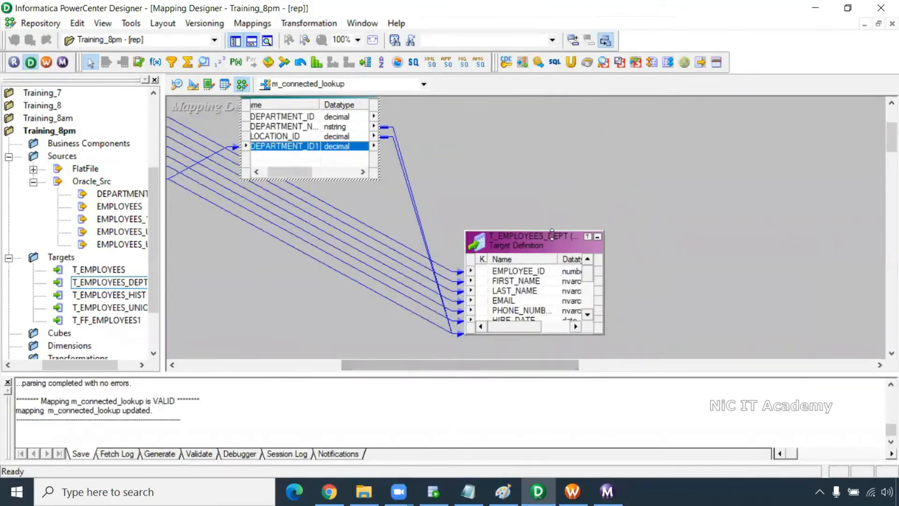
{"action": "left_click_drag", "start_coordinate": [552, 234], "coordinate": [653, 157]}
{"action": "left_click_drag", "start_coordinate": [495, 136], "coordinate": [499, 323]}
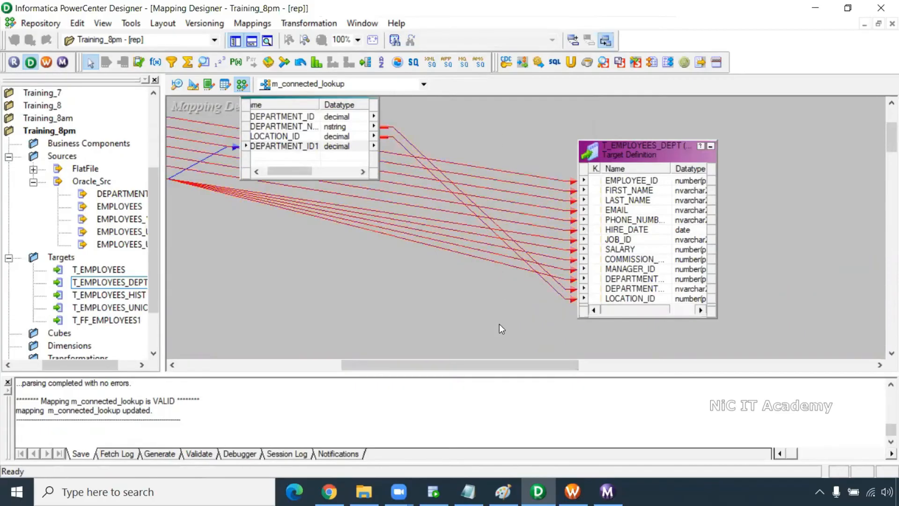
{"action": "key", "text": "Delete"}
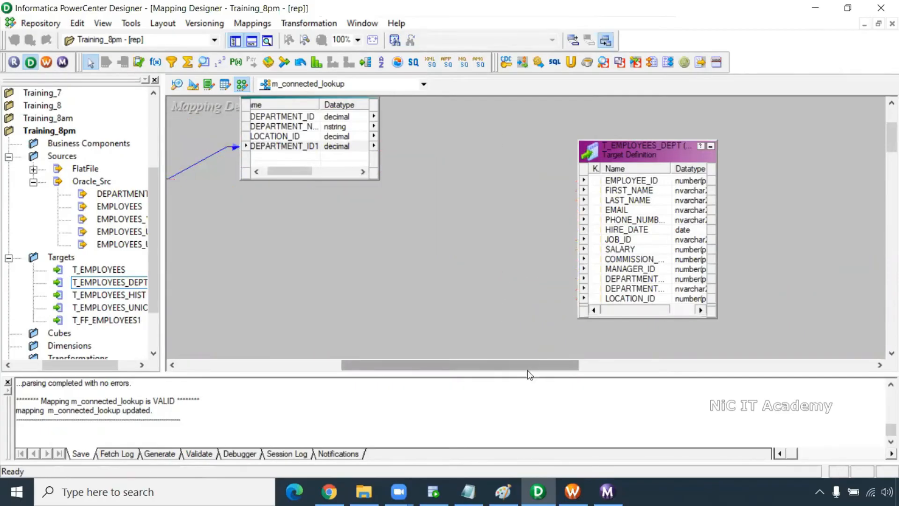
- Place a new FILTRANS filter transformation on the canvas
{"action": "left_click_drag", "start_coordinate": [527, 369], "coordinate": [517, 372]}
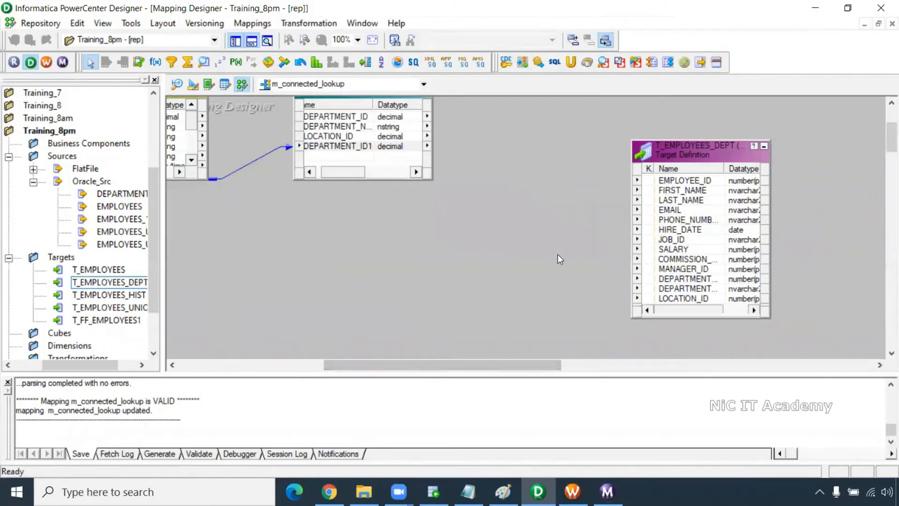
{"action": "scroll", "coordinate": [557, 254], "scroll_direction": "up", "scroll_amount": 2}
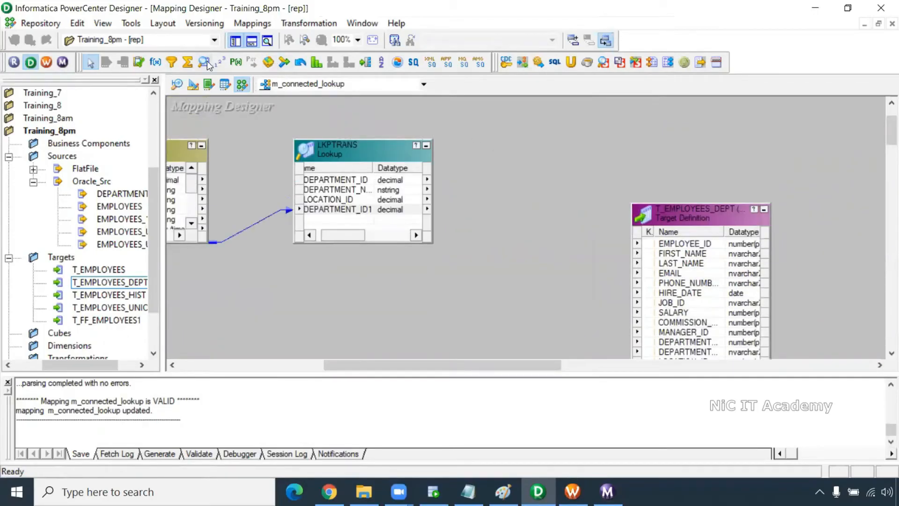
{"action": "left_click_drag", "start_coordinate": [489, 170], "coordinate": [566, 314]}
{"action": "left_click", "coordinate": [173, 65]}
{"action": "left_click_drag", "start_coordinate": [470, 129], "coordinate": [598, 357]}
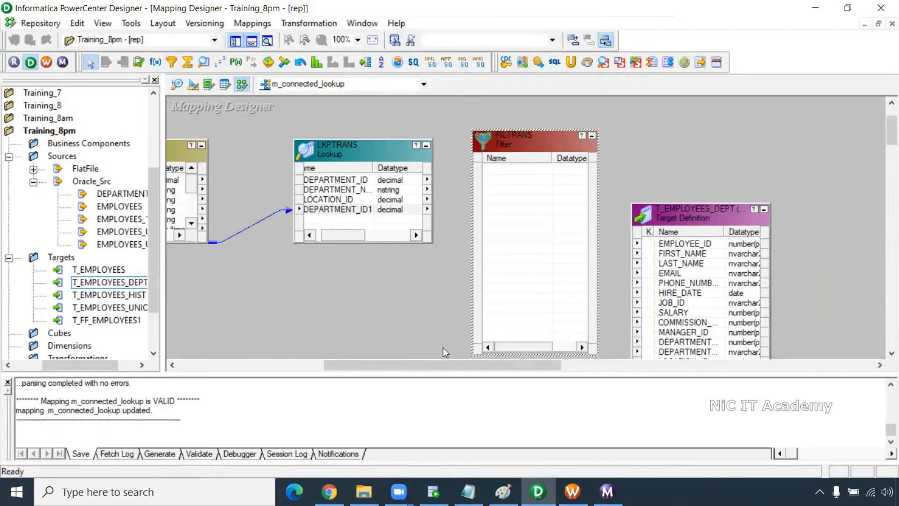
- Link all source qualifier ports plus lookup DEPARTMENT_NAME and LOCATION_ID into FILTRANS
{"action": "right_click", "coordinate": [177, 189]}
{"action": "left_click", "coordinate": [180, 188]}
{"action": "left_click_drag", "start_coordinate": [177, 188], "coordinate": [513, 209]}
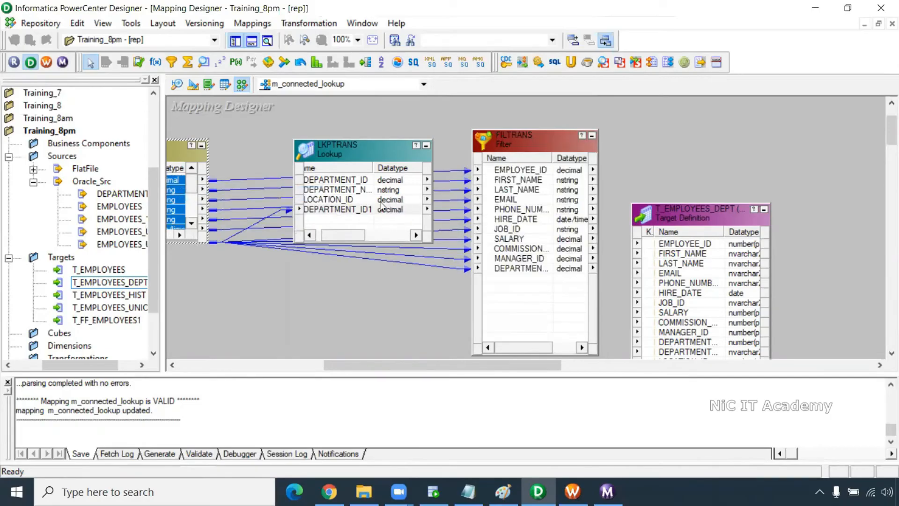
{"action": "left_click", "coordinate": [350, 191]}
{"action": "left_click", "coordinate": [351, 200], "text": "shift"}
{"action": "left_click_drag", "start_coordinate": [351, 199], "coordinate": [507, 299]}
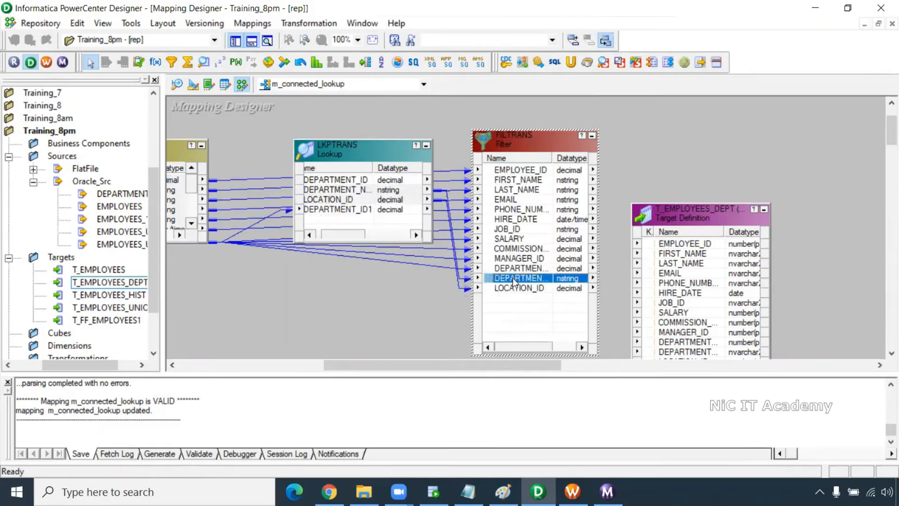
{"action": "double_click", "coordinate": [513, 277]}
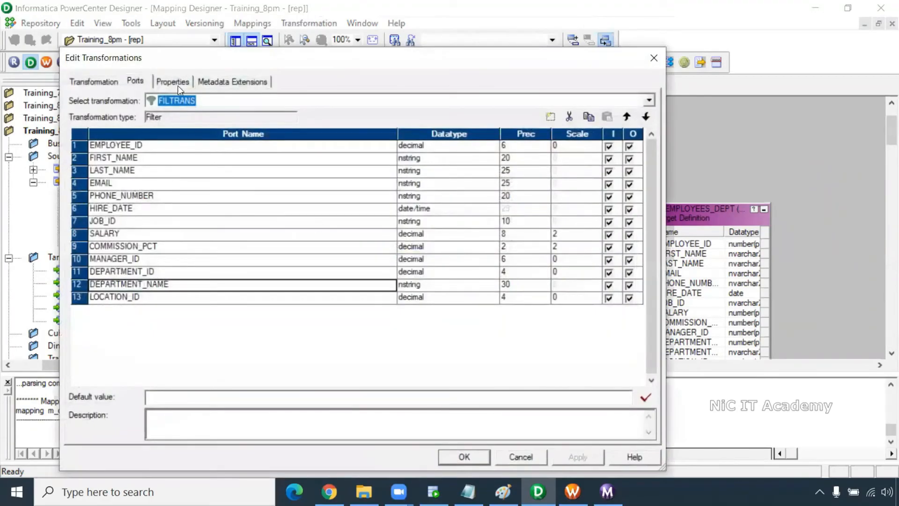
- Set the FILTRANS filter condition to DEPARTMENT_NAME='Purchasing'
{"action": "left_click", "coordinate": [172, 81]}
{"action": "left_click", "coordinate": [637, 143]}
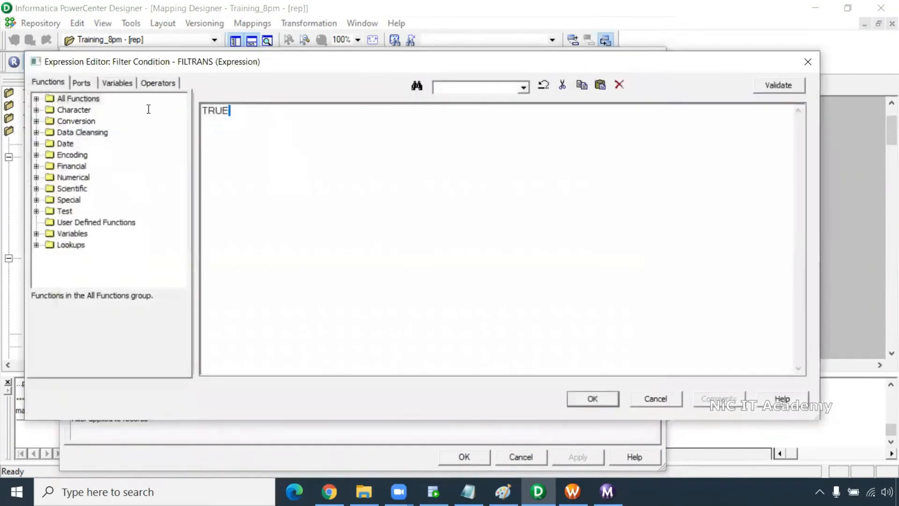
{"action": "left_click", "coordinate": [89, 83]}
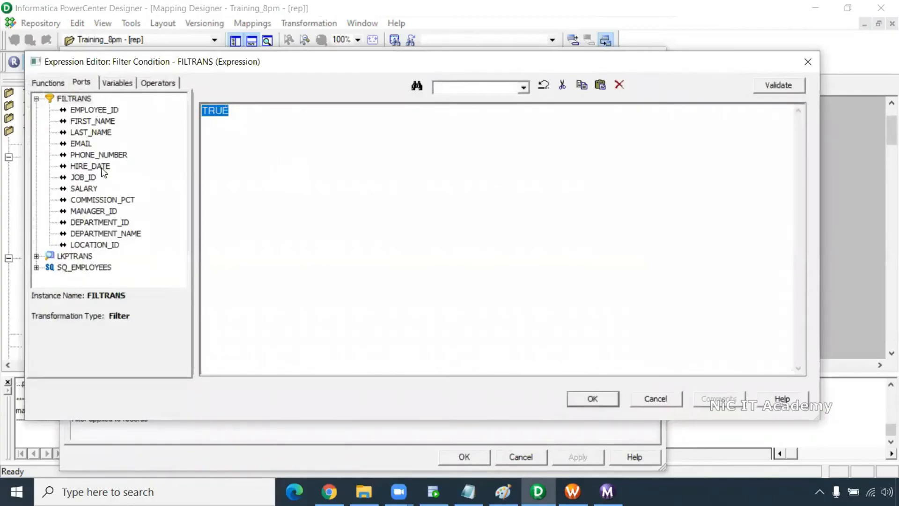
{"action": "double_click", "coordinate": [108, 231]}
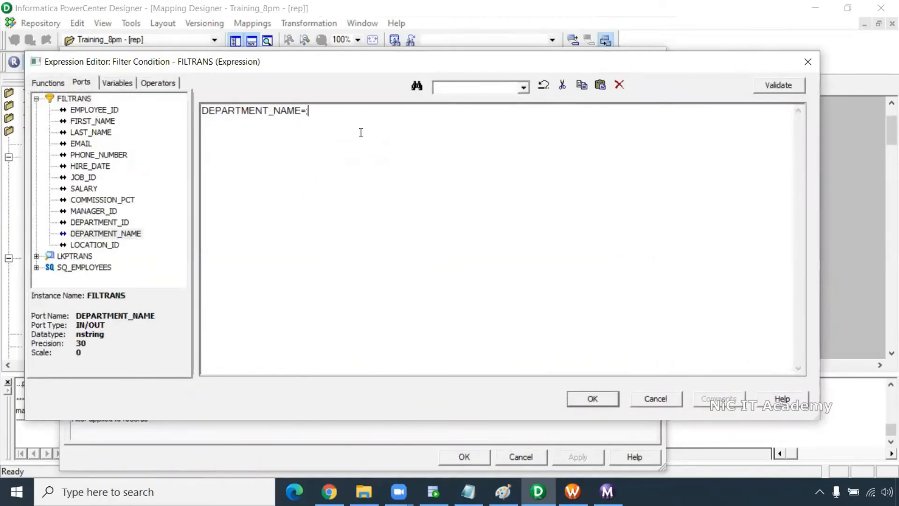
{"action": "type", "text": "='Purchasing"}
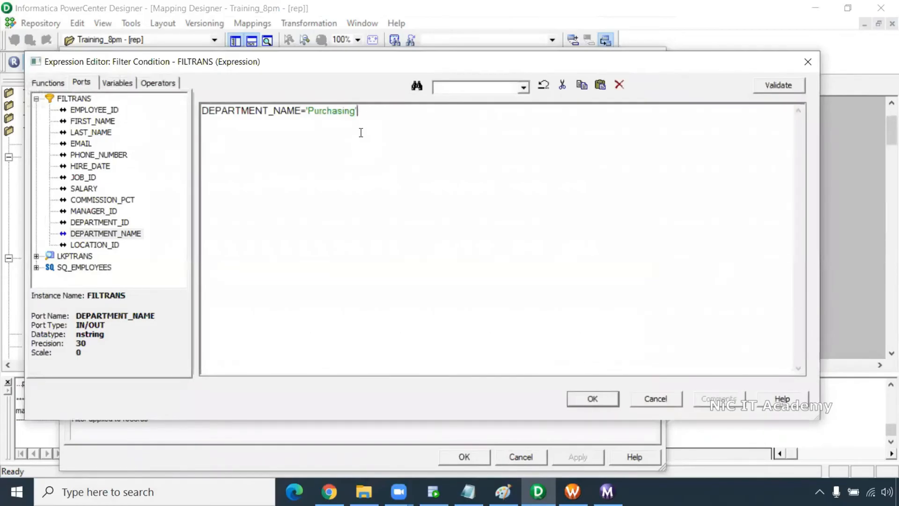
{"action": "left_click", "coordinate": [591, 394]}
{"action": "left_click", "coordinate": [445, 456]}
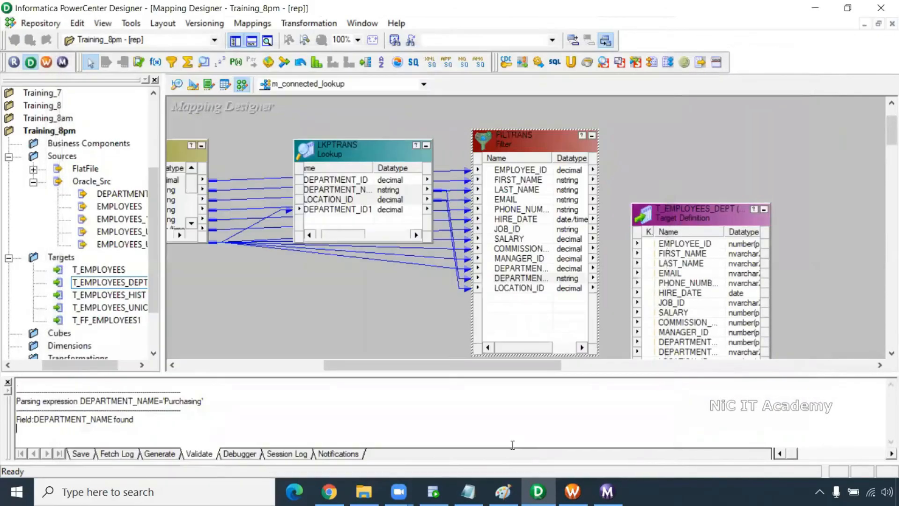
- Link the FILTRANS ports to T_EMPLOYEES_DEPT and save the mapping
{"action": "left_click_drag", "start_coordinate": [507, 365], "coordinate": [564, 364]}
{"action": "left_click_drag", "start_coordinate": [547, 215], "coordinate": [590, 160]}
{"action": "left_click", "coordinate": [374, 170]}
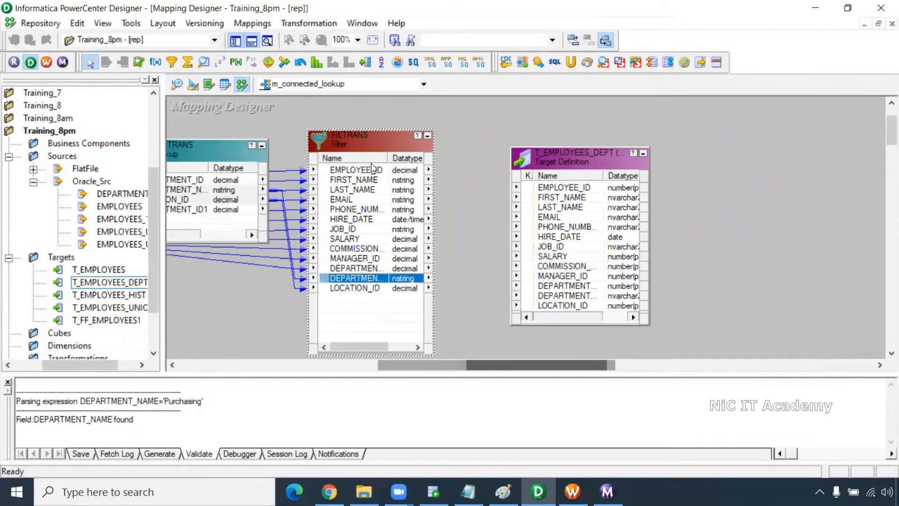
{"action": "right_click", "coordinate": [375, 169]}
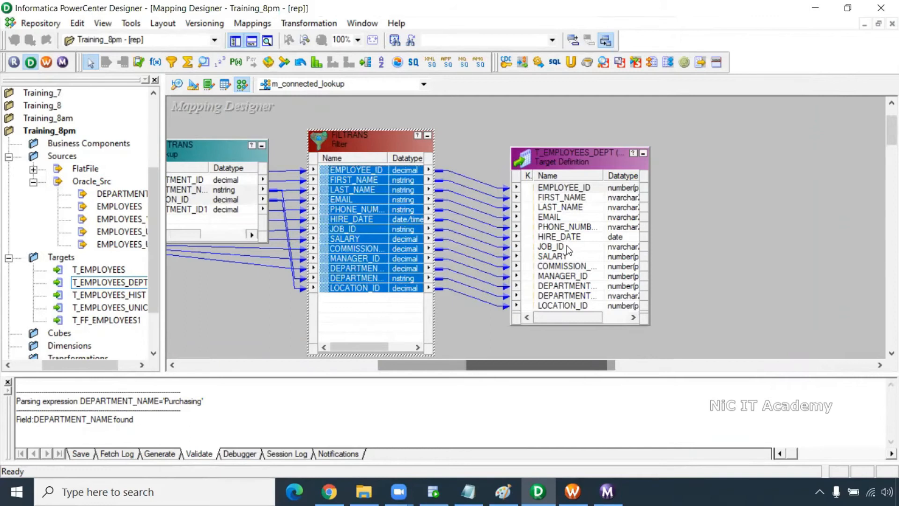
{"action": "key", "text": "ctrl+s"}
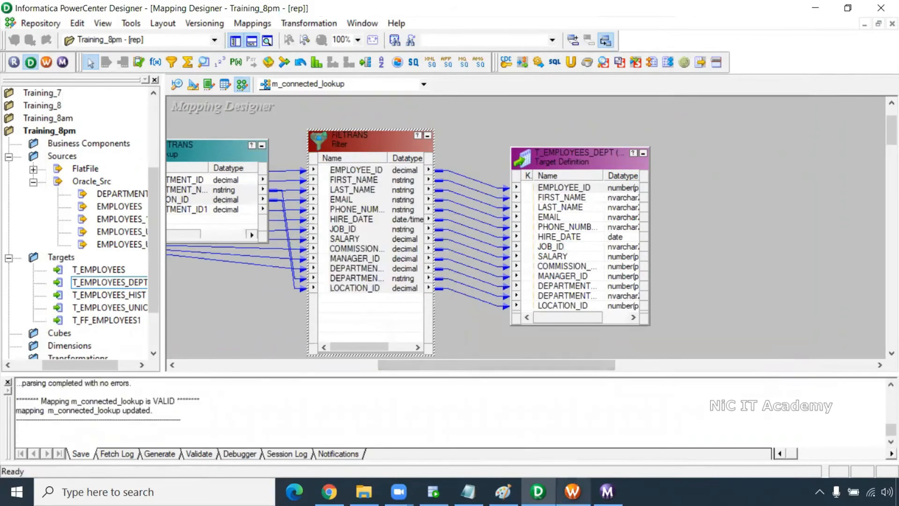
{"action": "left_click", "coordinate": [572, 491]}
- Refresh the s_m_connected_lookup session's mapping, save, and start wf_connected_lookup_1 again
{"action": "right_click", "coordinate": [584, 109]}
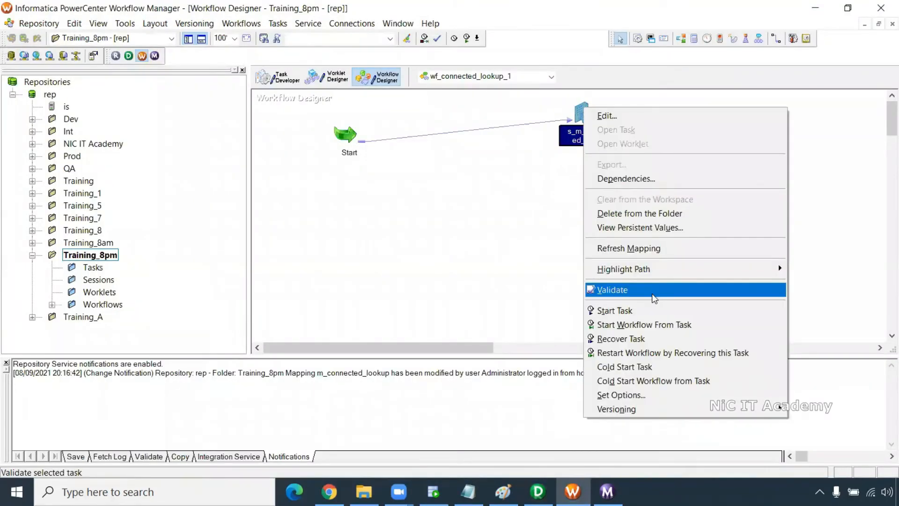
{"action": "left_click", "coordinate": [641, 248]}
{"action": "key", "text": "ctrl+s"}
{"action": "right_click", "coordinate": [471, 228]}
{"action": "left_click", "coordinate": [529, 357]}
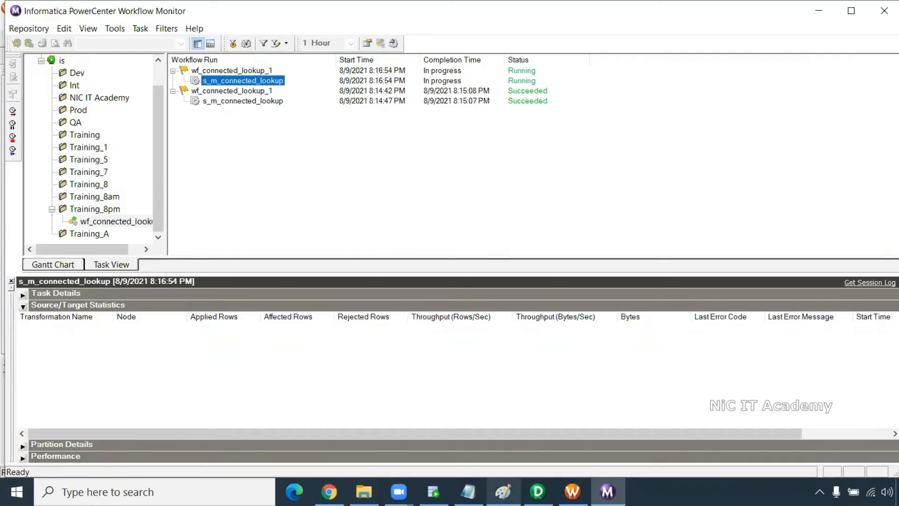
- Check the new run's target statistics in Workflow Monitor, showing 6 rows written
{"action": "key", "text": "alt+Tab"}
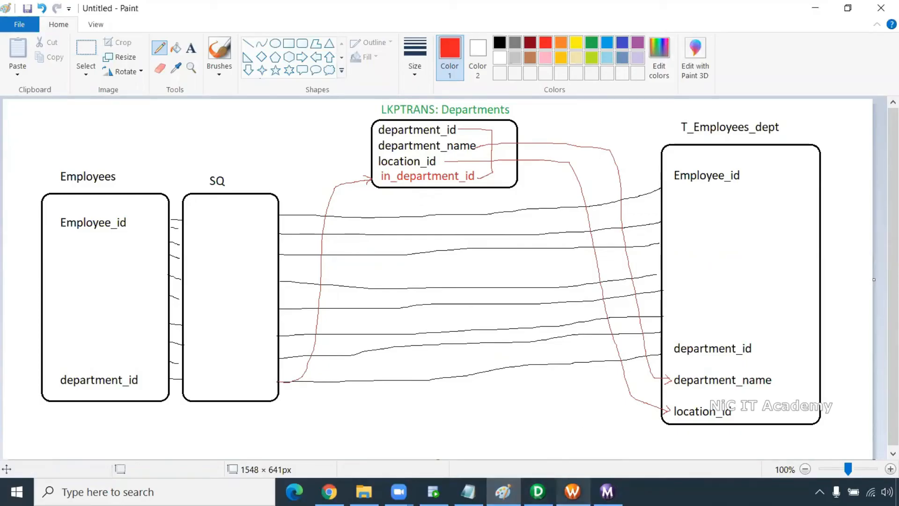
{"action": "left_click", "coordinate": [538, 491]}
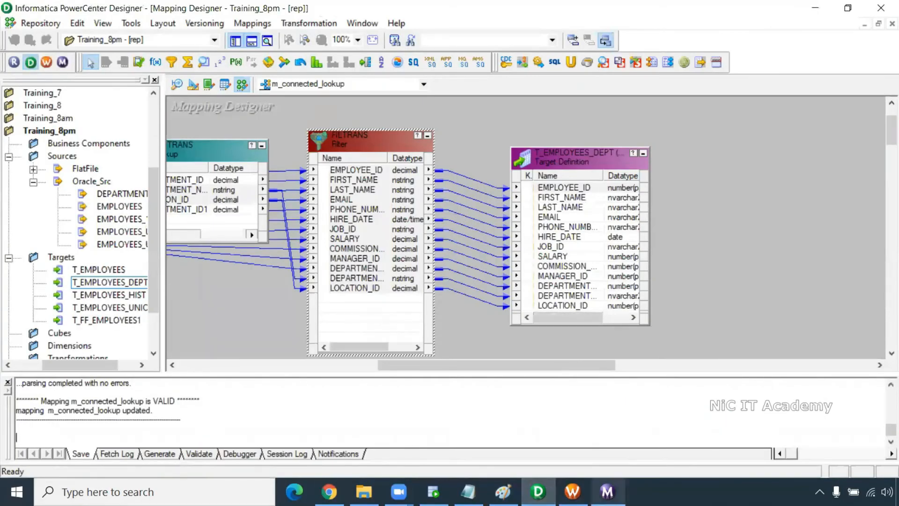
{"action": "left_click", "coordinate": [607, 492]}
{"action": "left_click", "coordinate": [293, 344]}
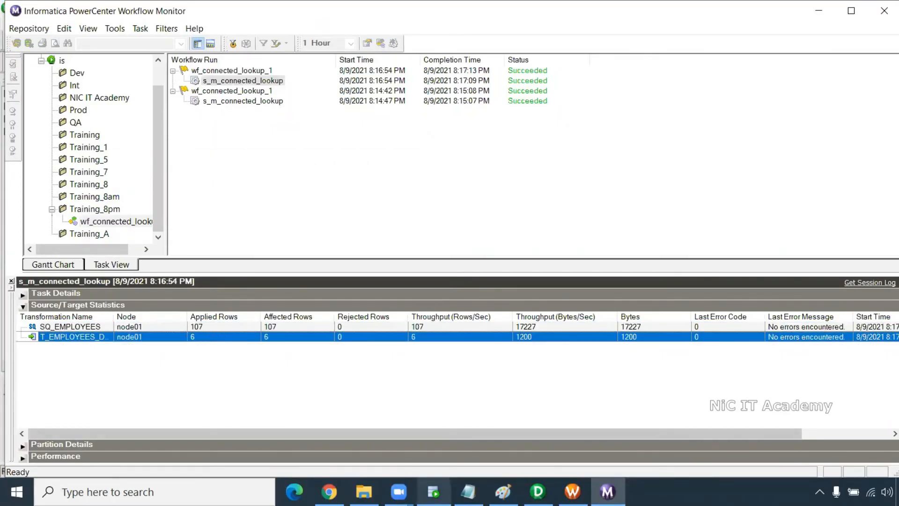
- Rerun the t_employees_dept query in SQL Developer
{"action": "left_click", "coordinate": [433, 491]}
{"action": "left_click_drag", "start_coordinate": [345, 106], "coordinate": [155, 96]}
{"action": "left_click", "coordinate": [155, 73]}
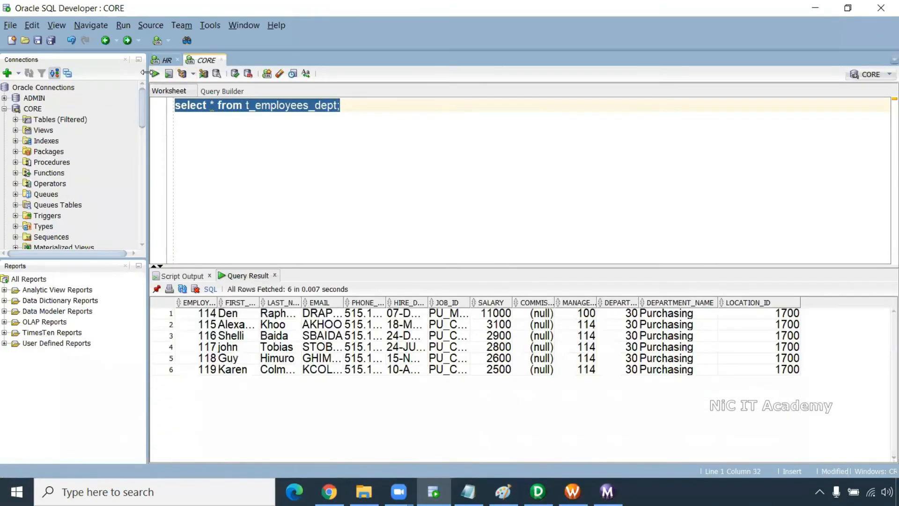
- Select the six Purchasing result rows at location 1700, then go back to the query editor
{"action": "left_click_drag", "start_coordinate": [791, 312], "coordinate": [161, 379]}
{"action": "left_click", "coordinate": [374, 154]}
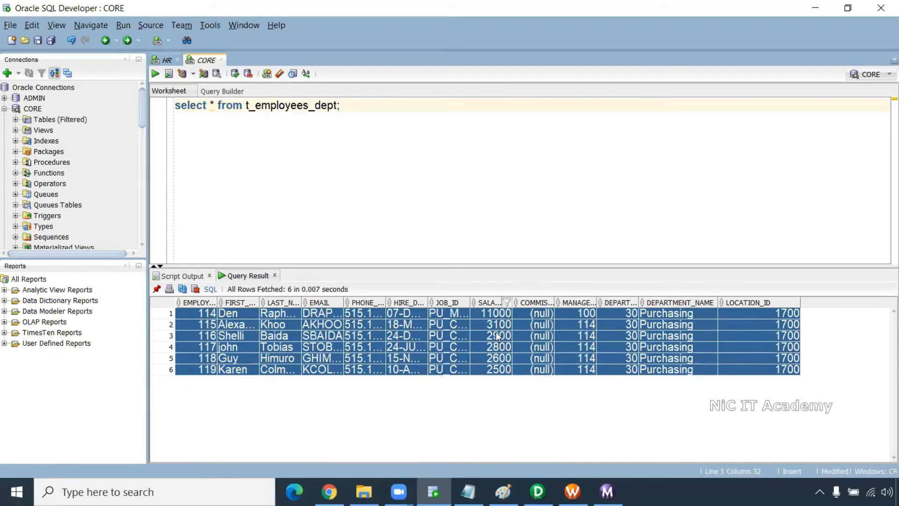
- Change the query to select from t_employees_dept_loc and run it, returning 0 rows
{"action": "left_click", "coordinate": [537, 491]}
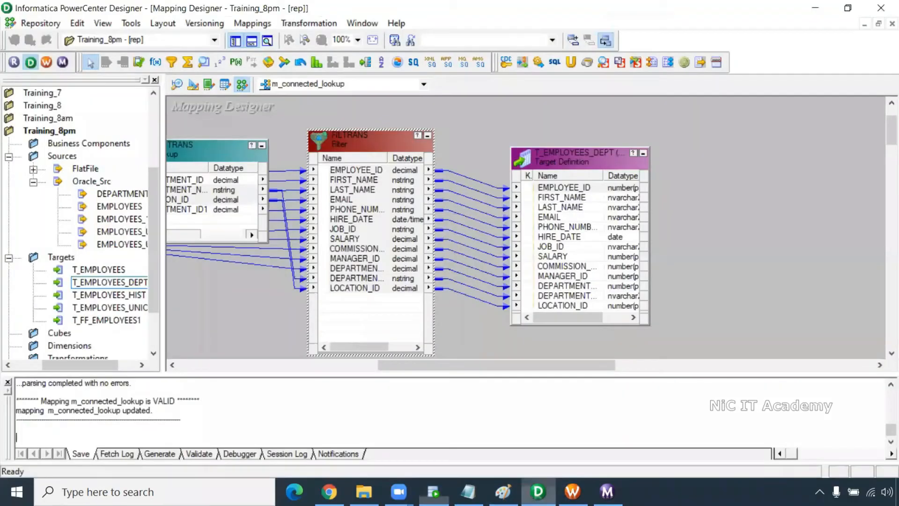
{"action": "key", "text": "alt+Tab"}
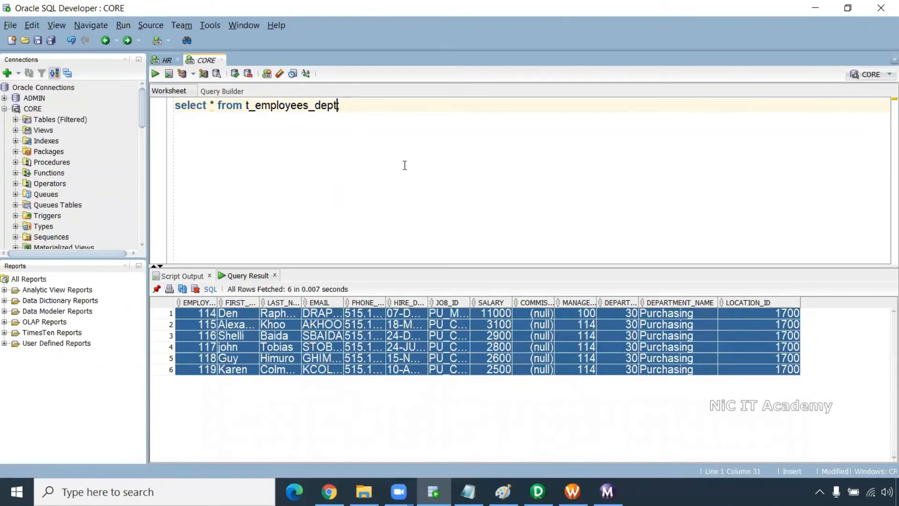
{"action": "type", "text": "_loc"}
{"action": "key", "text": "ctrl+Return"}
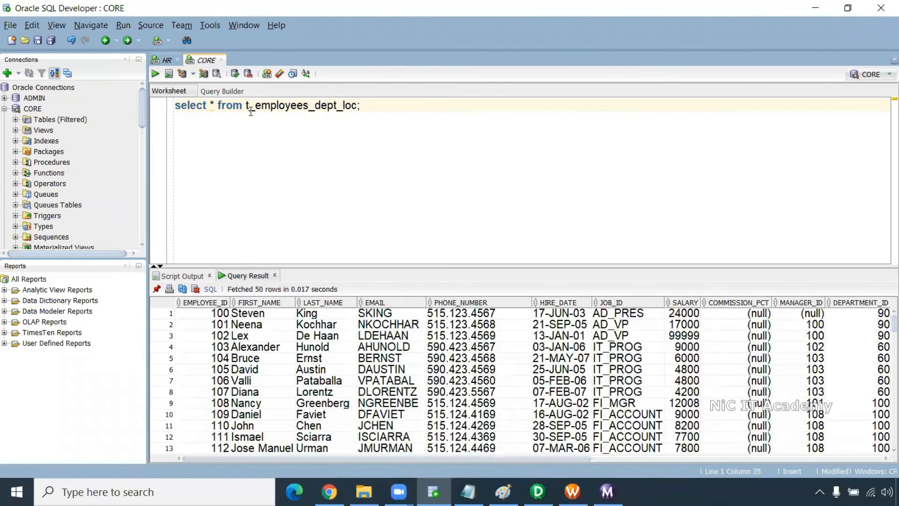
{"action": "double_click", "coordinate": [328, 108]}
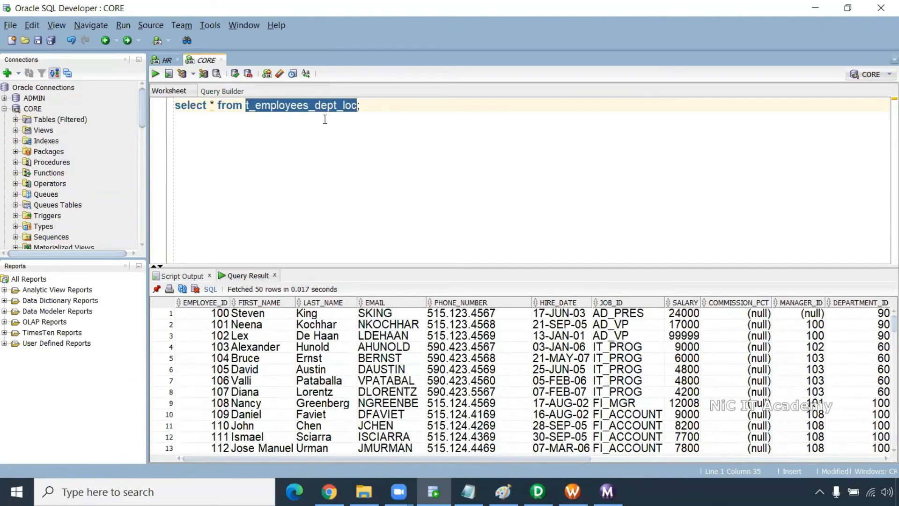
{"action": "left_click", "coordinate": [324, 118]}
{"action": "key", "text": "ctrl+Return"}
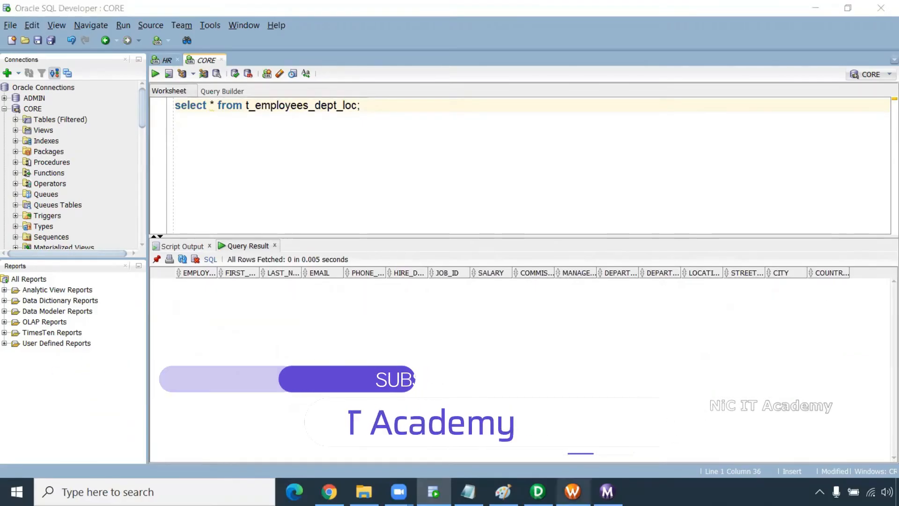
{"action": "left_click", "coordinate": [253, 23]}
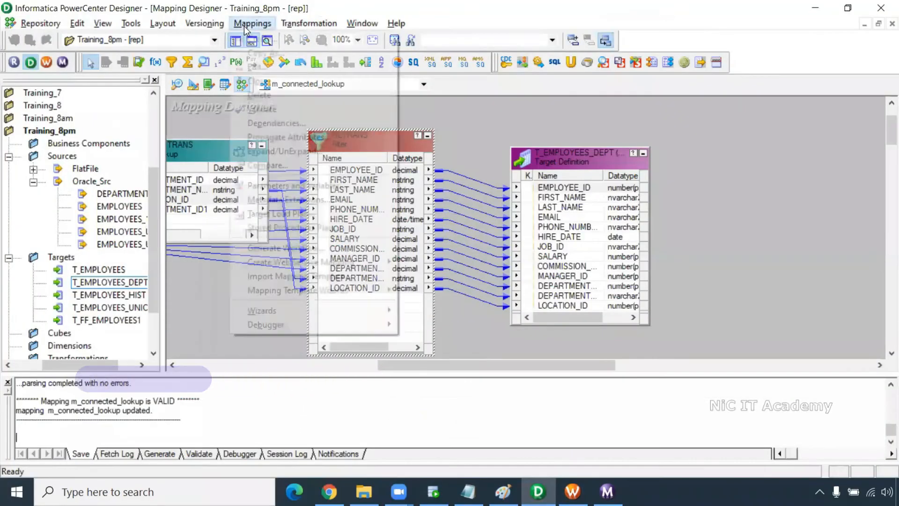
- Create mapping m_connected_lkp_2_tables and add the EMPLOYEES source with its SQ_EMPLOYEES qualifier
{"action": "left_click", "coordinate": [247, 35]}
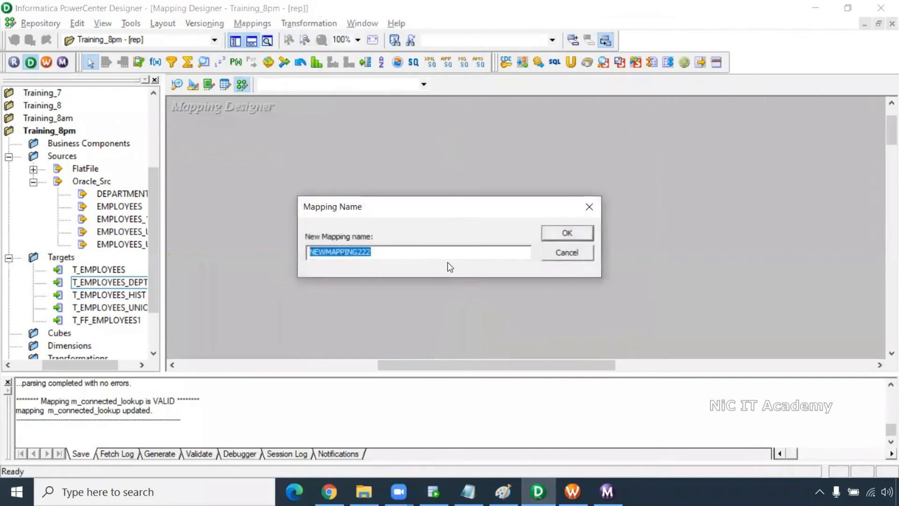
{"action": "type", "text": "m_connected_lkp_2_tables"}
{"action": "key", "text": "Return"}
{"action": "left_click_drag", "start_coordinate": [162, 193], "coordinate": [224, 192]}
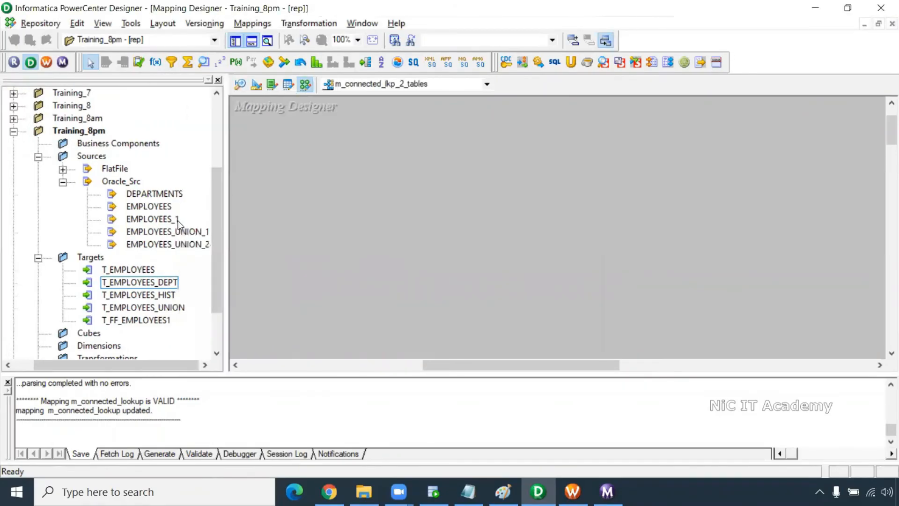
{"action": "left_click_drag", "start_coordinate": [149, 206], "coordinate": [243, 154]}
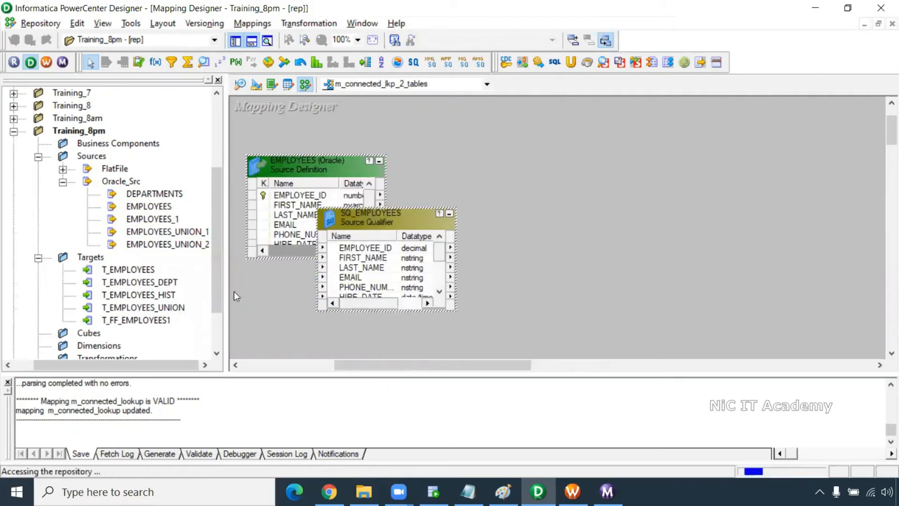
{"action": "left_click", "coordinate": [140, 282]}
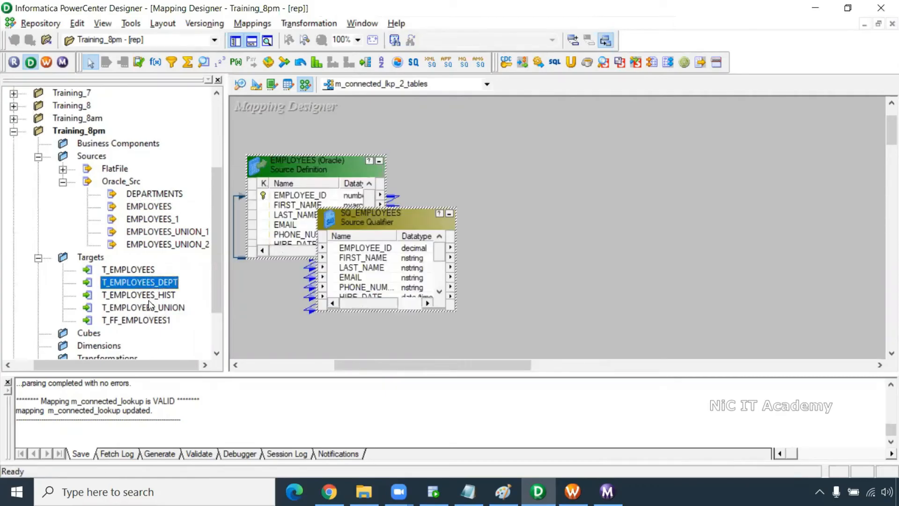
- Import the T_EMPLOYEES_DEPT_LOC table from the CORE schema as a target definition
{"action": "left_click", "coordinate": [256, 87]}
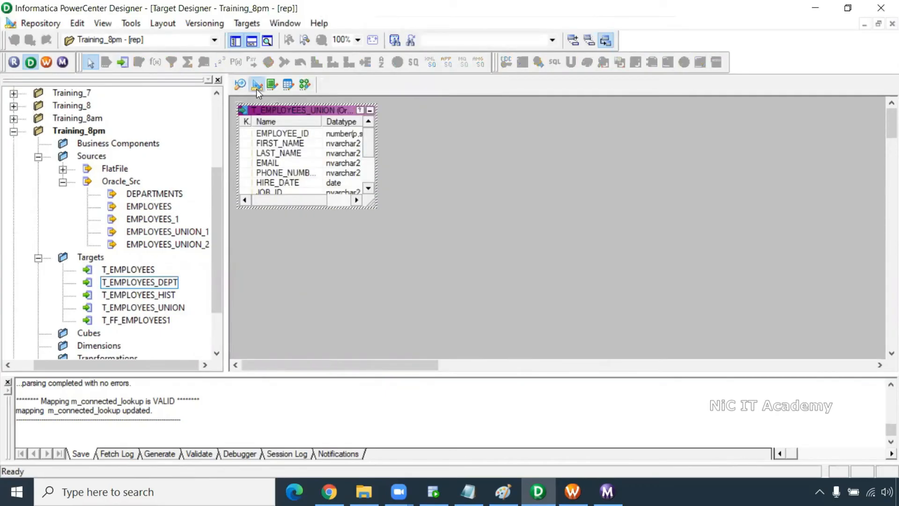
{"action": "left_click", "coordinate": [246, 23]}
{"action": "left_click", "coordinate": [258, 36]}
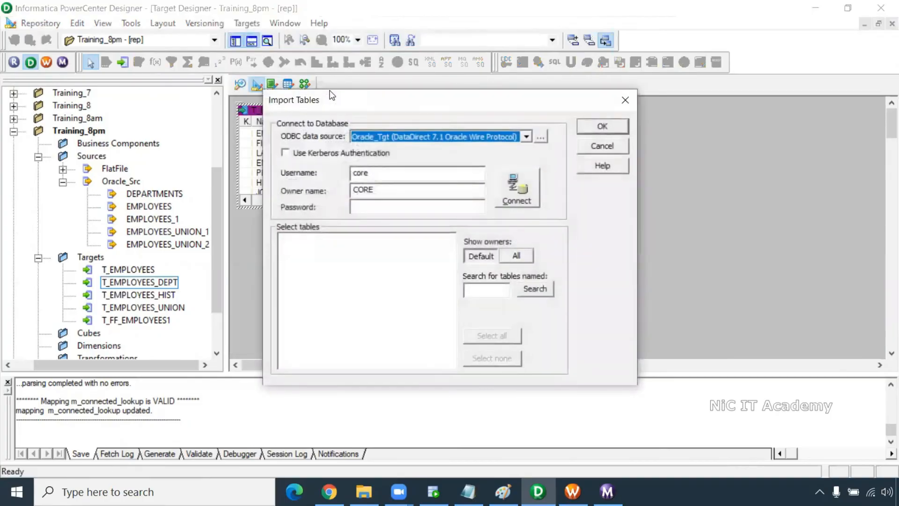
{"action": "left_click", "coordinate": [370, 206]}
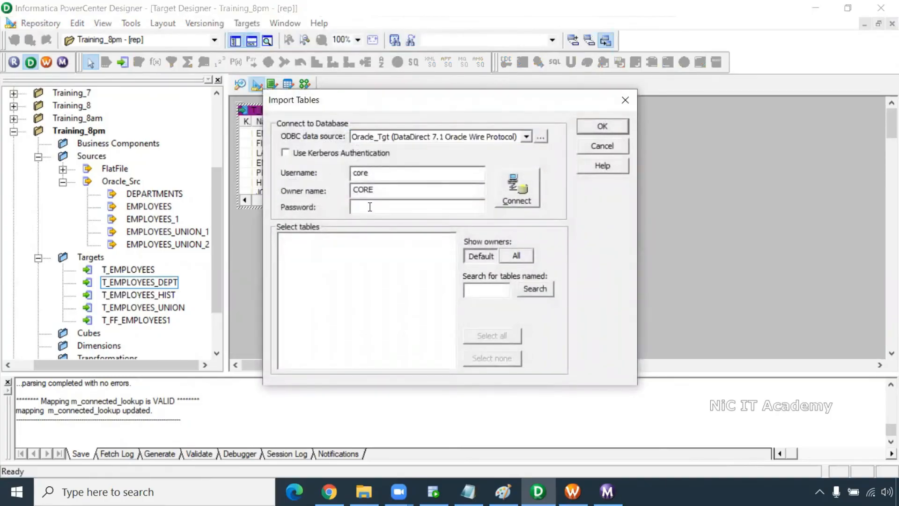
{"action": "type", "text": "****"}
{"action": "key", "text": "Return"}
{"action": "left_click", "coordinate": [283, 240]}
{"action": "left_click", "coordinate": [297, 250]}
{"action": "scroll", "coordinate": [370, 343], "scroll_direction": "down", "scroll_amount": 1}
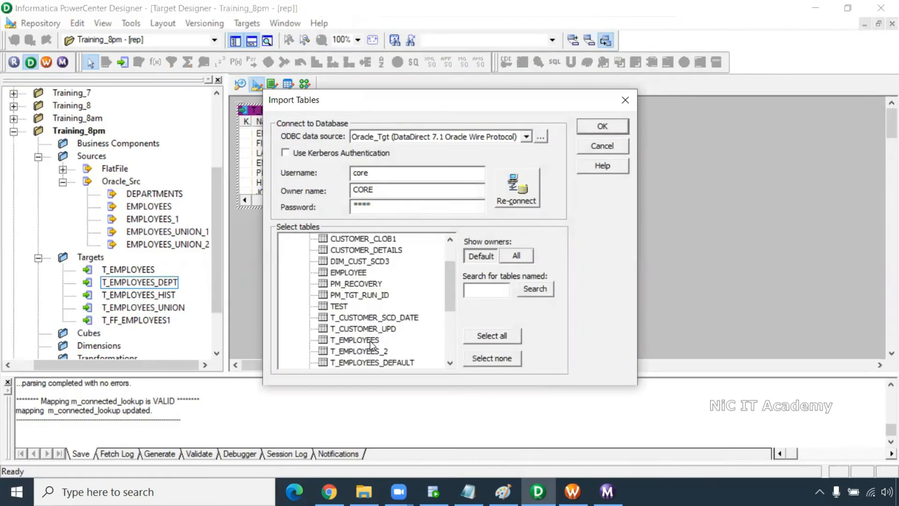
{"action": "scroll", "coordinate": [381, 290], "scroll_direction": "down", "scroll_amount": 2}
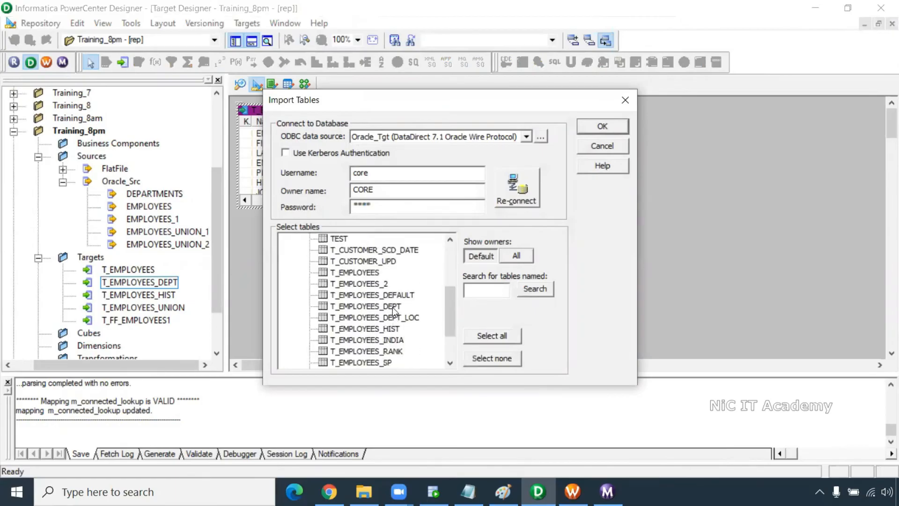
{"action": "left_click", "coordinate": [393, 317]}
{"action": "left_click", "coordinate": [589, 125]}
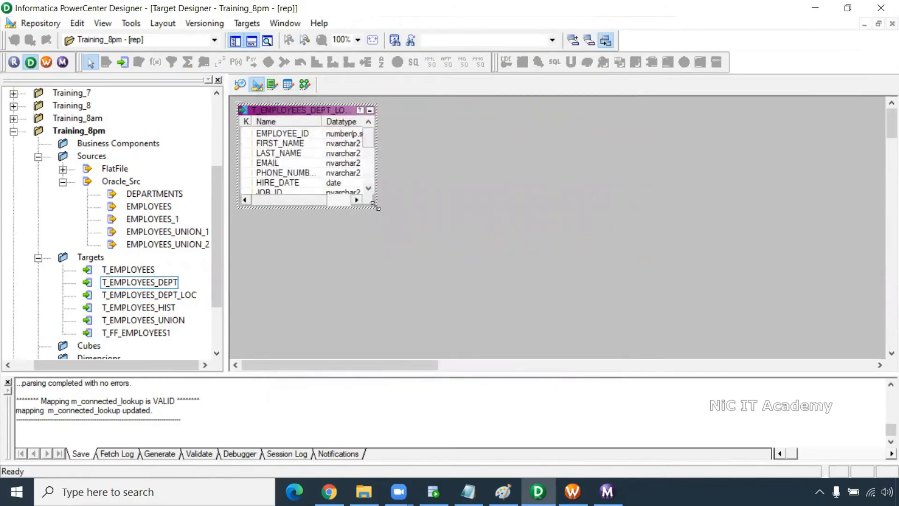
- Enlarge and reposition T_EMPLOYEES_DEPT_LOC, then go to the Source Analyzer workspace
{"action": "left_click_drag", "start_coordinate": [375, 206], "coordinate": [455, 337]}
{"action": "left_click_drag", "start_coordinate": [317, 117], "coordinate": [343, 148]}
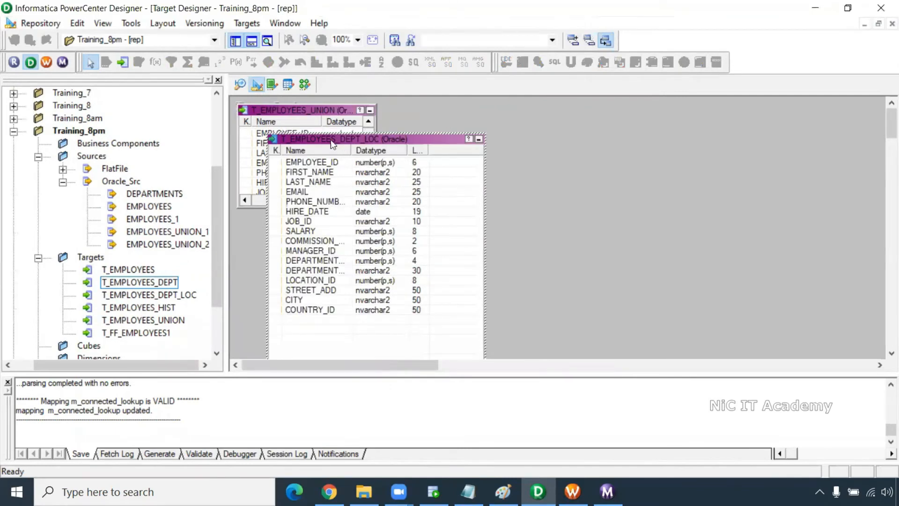
{"action": "left_click", "coordinate": [240, 85]}
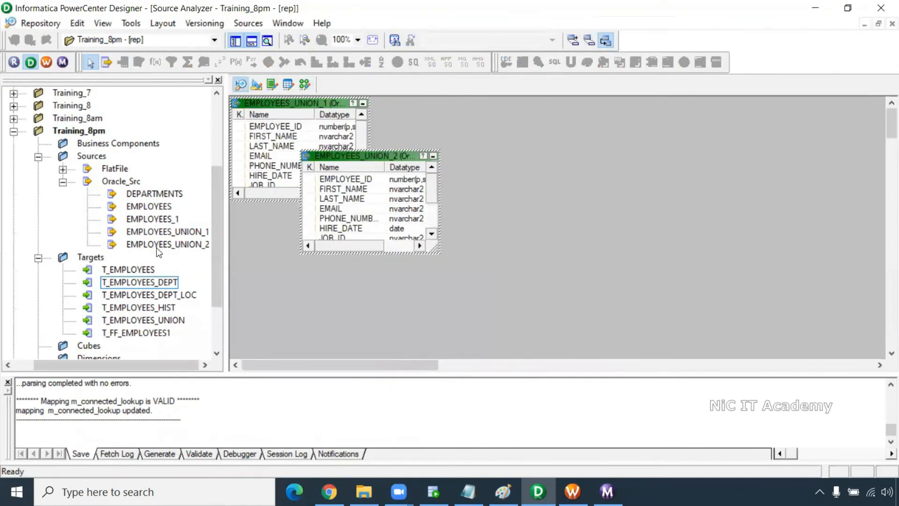
{"action": "left_click", "coordinate": [389, 129]}
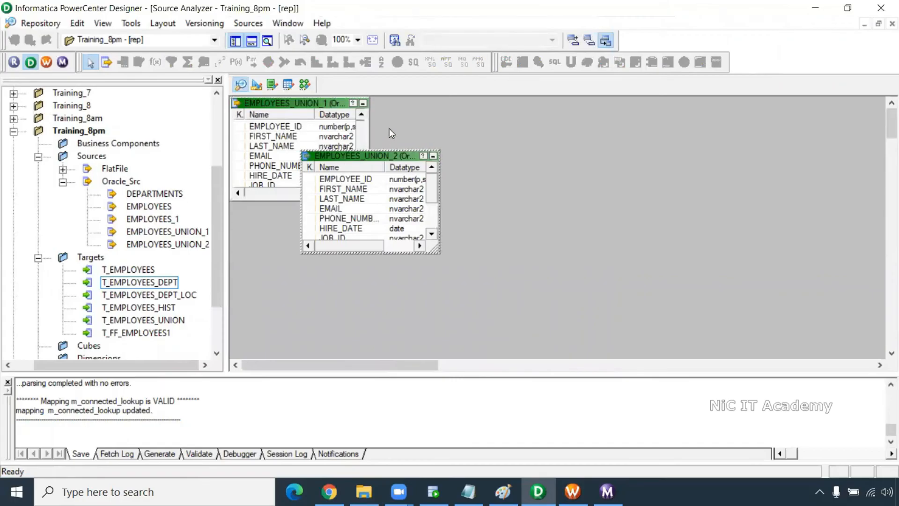
{"action": "right_click", "coordinate": [389, 128]}
- Clear the Source Analyzer and add T_EMPLOYEES_DEPT_LOC to the m_connected_lkp_2_tables mapping
{"action": "left_click", "coordinate": [450, 150]}
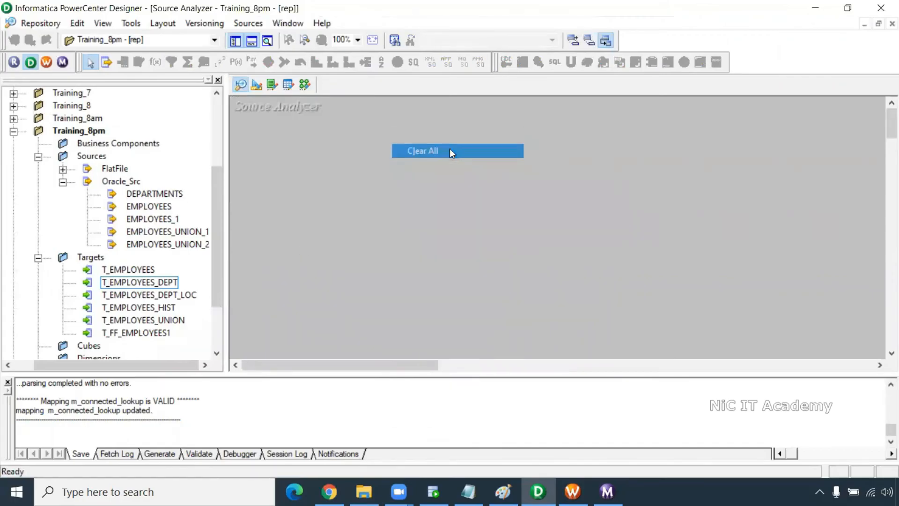
{"action": "left_click", "coordinate": [305, 84]}
{"action": "left_click", "coordinate": [309, 169]}
{"action": "left_click", "coordinate": [395, 212]}
{"action": "left_click_drag", "start_coordinate": [446, 213], "coordinate": [540, 153]}
{"action": "left_click_drag", "start_coordinate": [173, 294], "coordinate": [660, 149]}
- Link all SQ_EMPLOYEES ports to their matching T_EMPLOYEES_DEPT_LOC columns
{"action": "left_click", "coordinate": [488, 189]}
{"action": "right_click", "coordinate": [488, 189]}
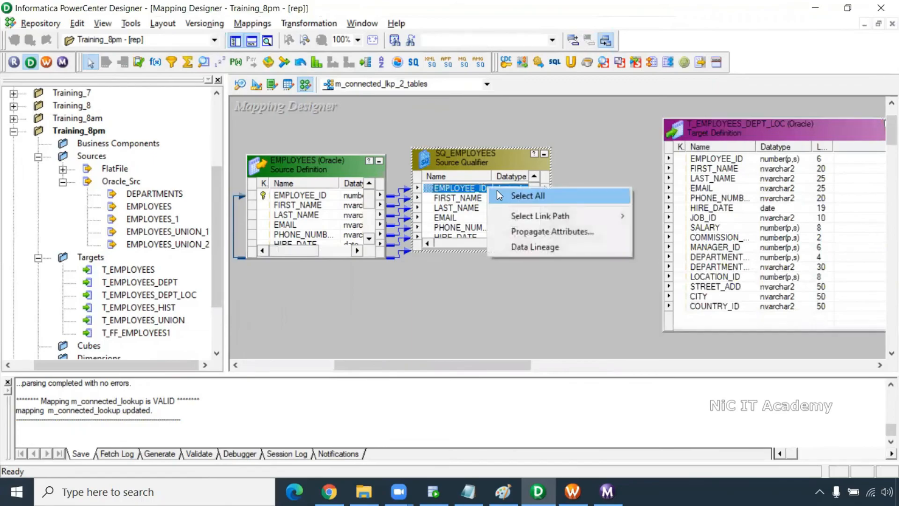
{"action": "left_click", "coordinate": [542, 195]}
{"action": "left_click_drag", "start_coordinate": [542, 195], "coordinate": [804, 147]}
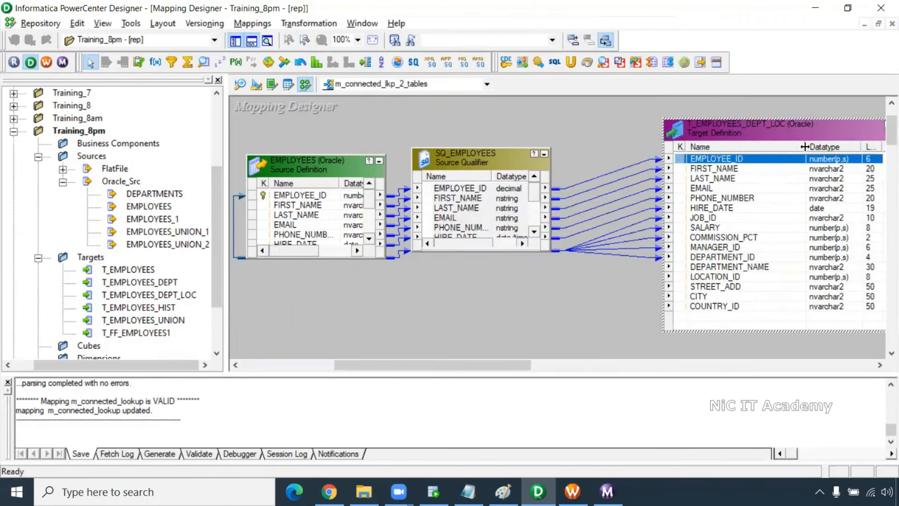
- Select the unlinked target columns DEPARTMENT_NAME, LOCATION_ID, STREET_ADD, CITY, COUNTRY_ID and rearrange the objects
{"action": "left_click", "coordinate": [735, 267]}
{"action": "left_click", "coordinate": [735, 278], "text": "shift"}
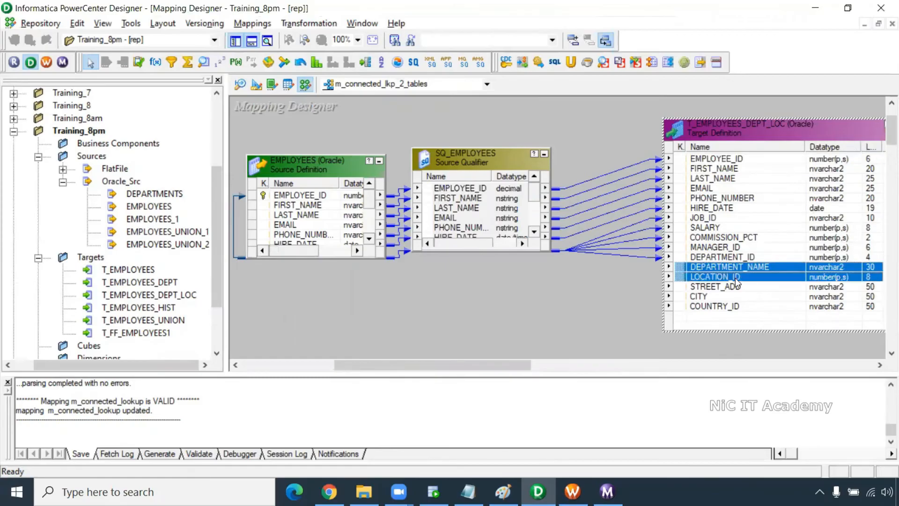
{"action": "left_click", "coordinate": [738, 287]}
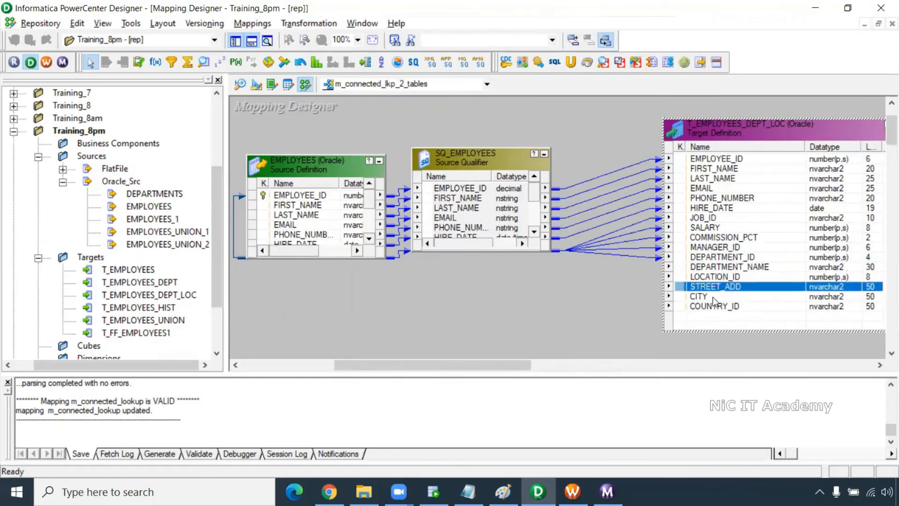
{"action": "left_click", "coordinate": [722, 309], "text": "shift"}
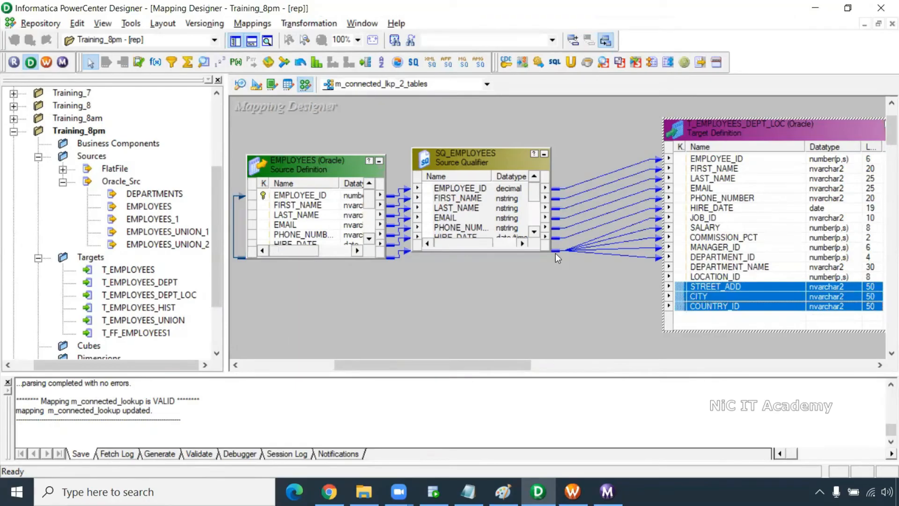
{"action": "left_click_drag", "start_coordinate": [549, 252], "coordinate": [549, 339]}
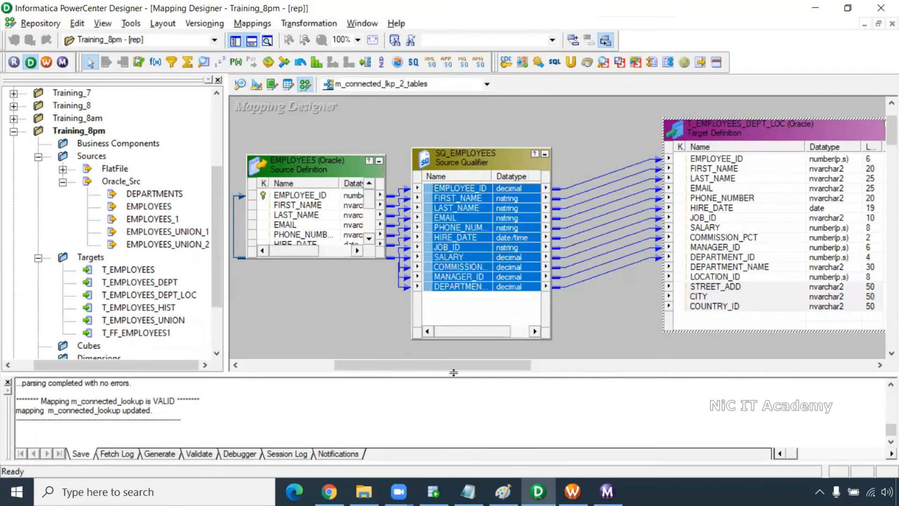
{"action": "left_click_drag", "start_coordinate": [453, 366], "coordinate": [463, 365]}
{"action": "left_click_drag", "start_coordinate": [696, 143], "coordinate": [834, 165]}
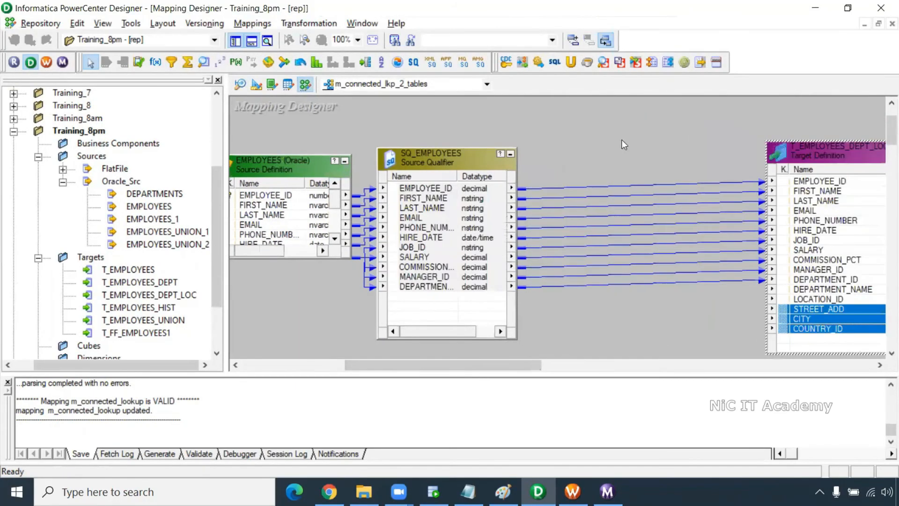
{"action": "left_click_drag", "start_coordinate": [484, 164], "coordinate": [455, 193]}
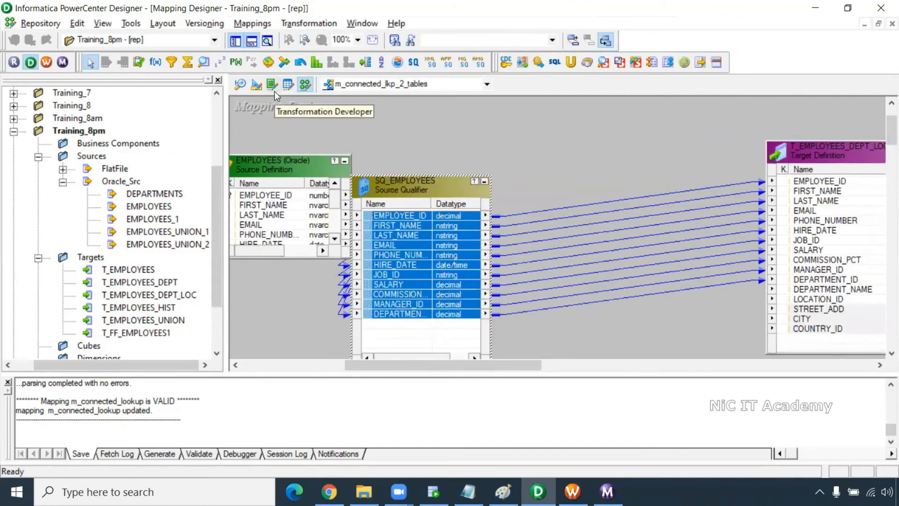
- Create a LKPTRANS lookup on DEPARTMENTS and feed it DEPARTMENT_ID from SQ_EMPLOYEES
{"action": "left_click", "coordinate": [203, 64]}
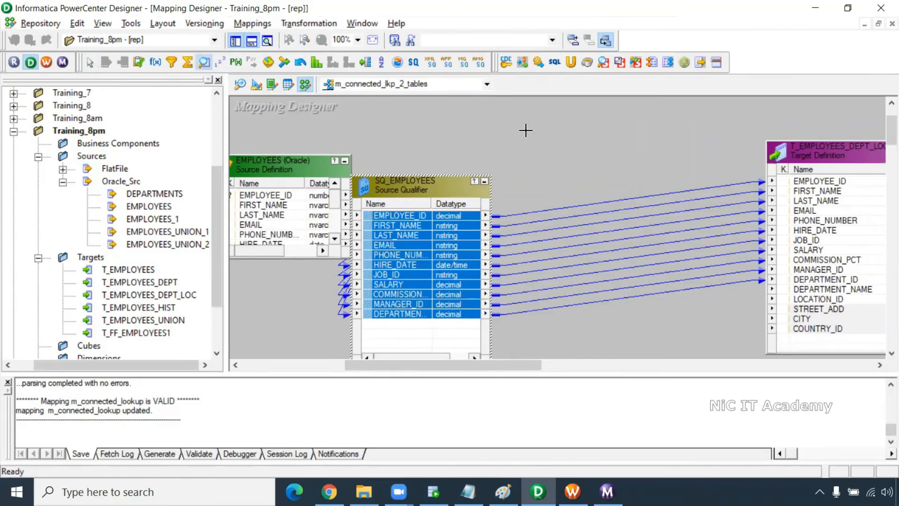
{"action": "left_click", "coordinate": [526, 130]}
{"action": "left_click", "coordinate": [323, 180]}
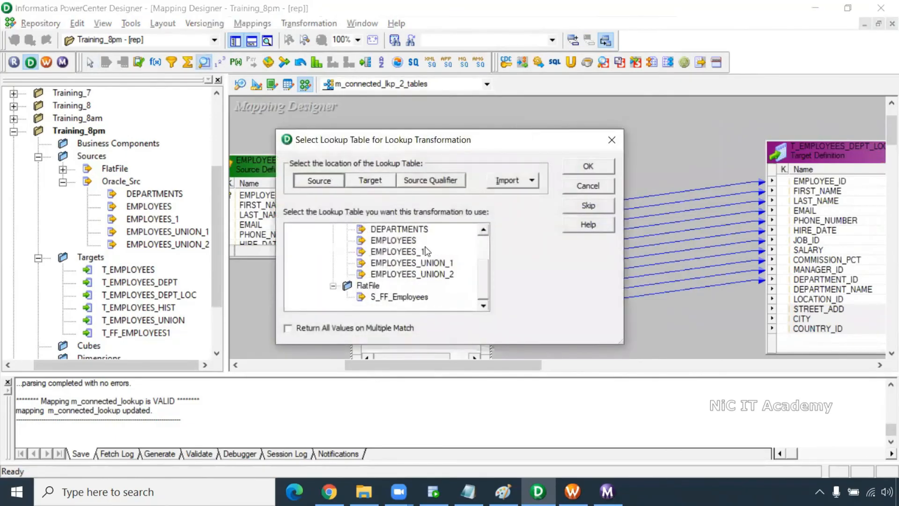
{"action": "left_click", "coordinate": [586, 166]}
{"action": "left_click_drag", "start_coordinate": [619, 162], "coordinate": [633, 162]}
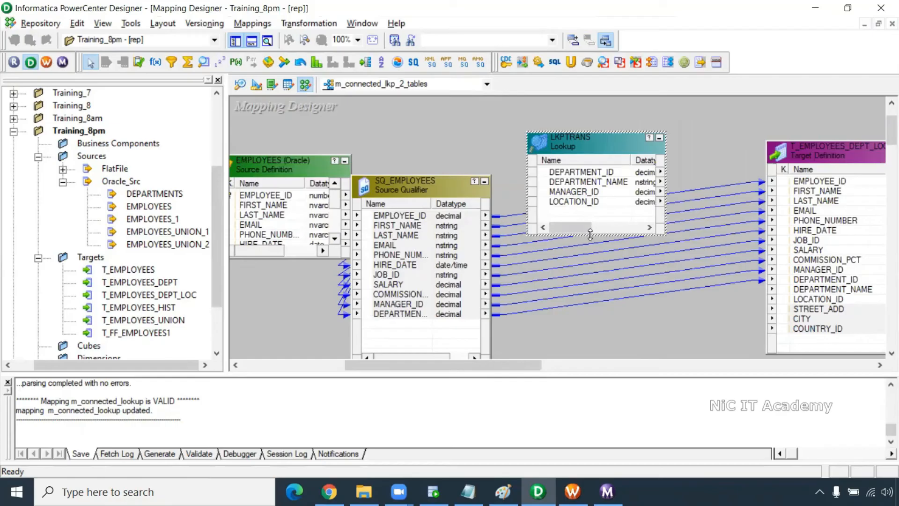
{"action": "left_click_drag", "start_coordinate": [588, 234], "coordinate": [589, 288]}
{"action": "left_click_drag", "start_coordinate": [409, 315], "coordinate": [591, 224]}
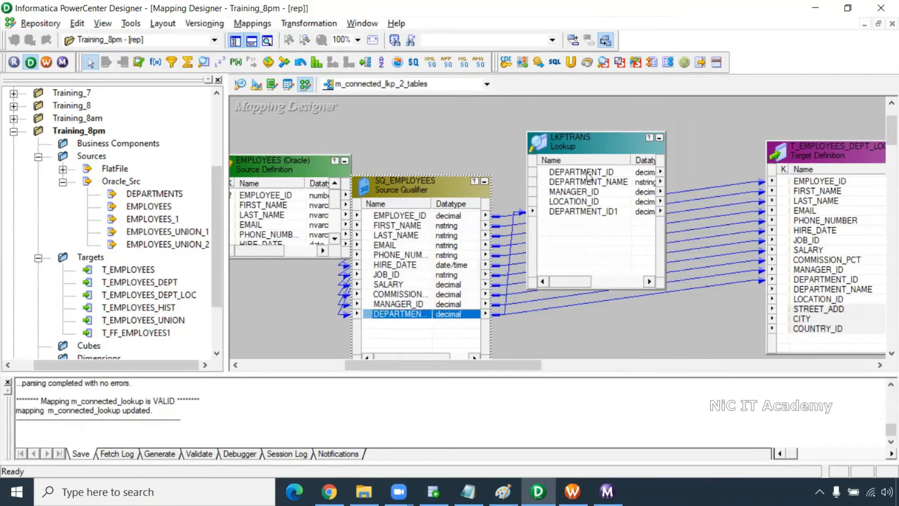
{"action": "left_click", "coordinate": [588, 174]}
{"action": "left_click", "coordinate": [589, 211]}
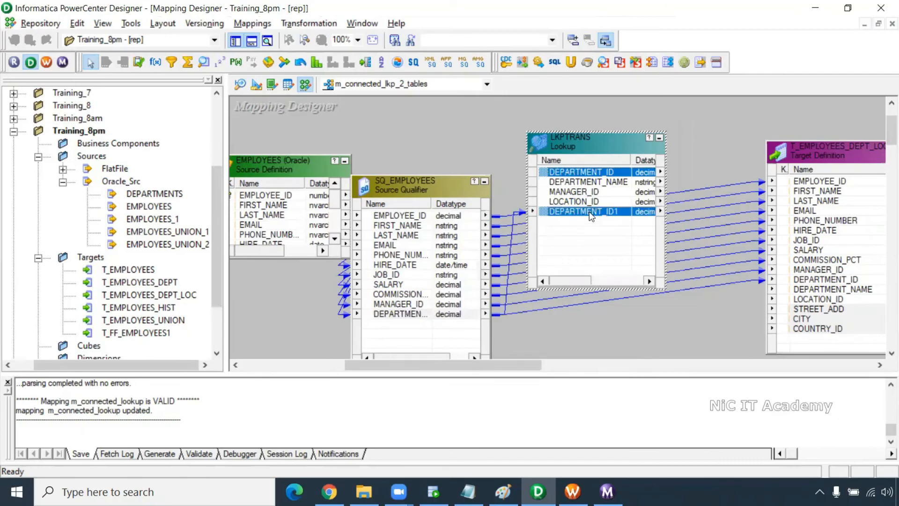
- Set the lookup condition DEPARTMENT_ID = DEPARTMENT_ID1 and remove the MANAGER_ID port
{"action": "double_click", "coordinate": [592, 141]}
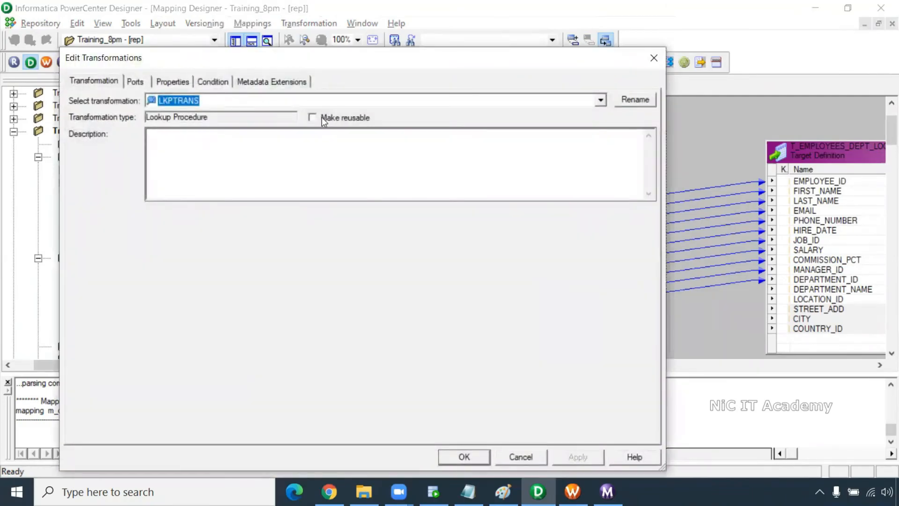
{"action": "left_click", "coordinate": [212, 81]}
{"action": "left_click", "coordinate": [550, 119]}
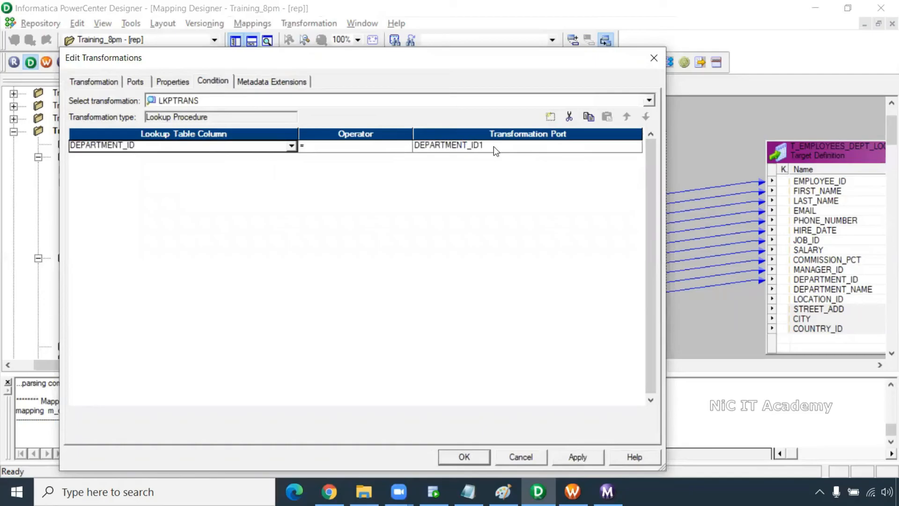
{"action": "left_click", "coordinate": [587, 460]}
{"action": "left_click", "coordinate": [135, 81]}
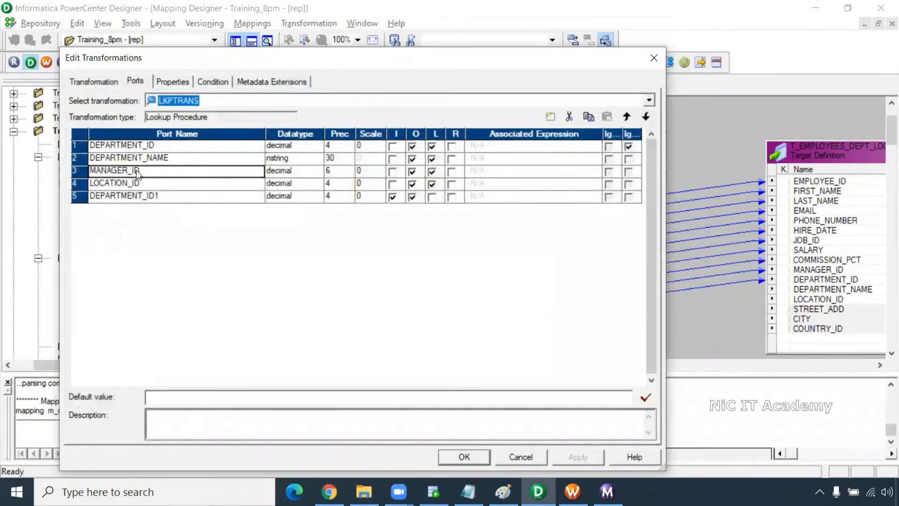
{"action": "left_click", "coordinate": [568, 117]}
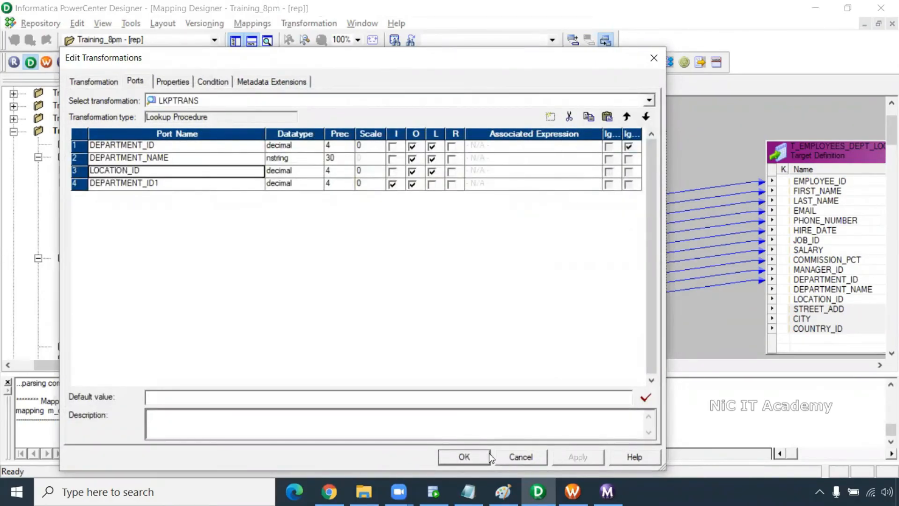
{"action": "left_click", "coordinate": [488, 454]}
{"action": "left_click", "coordinate": [591, 190]}
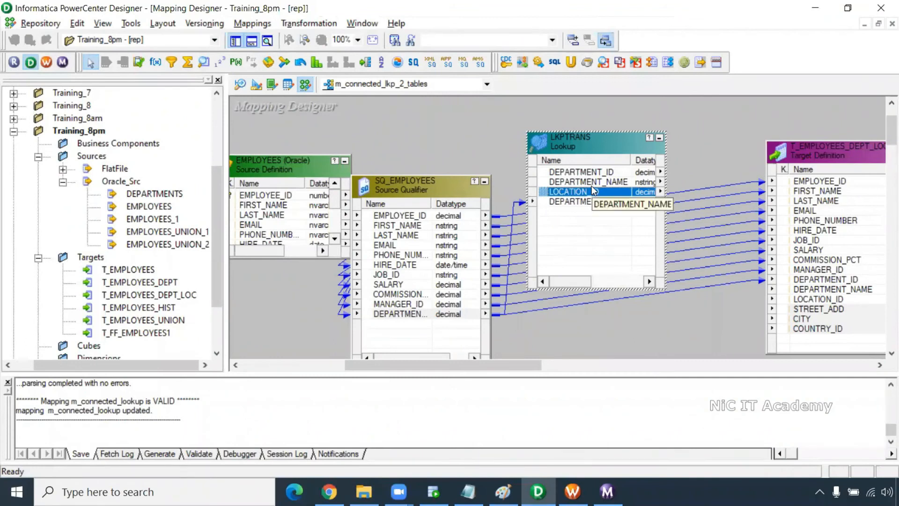
- Link the lookup's DEPARTMENT_NAME and LOCATION_ID to T_EMPLOYEES_DEPT_LOC and move the target right
{"action": "left_click", "coordinate": [591, 184], "text": "shift"}
{"action": "left_click_drag", "start_coordinate": [549, 183], "coordinate": [835, 289]}
{"action": "left_click_drag", "start_coordinate": [513, 364], "coordinate": [609, 375]}
{"action": "left_click_drag", "start_coordinate": [567, 154], "coordinate": [766, 160]}
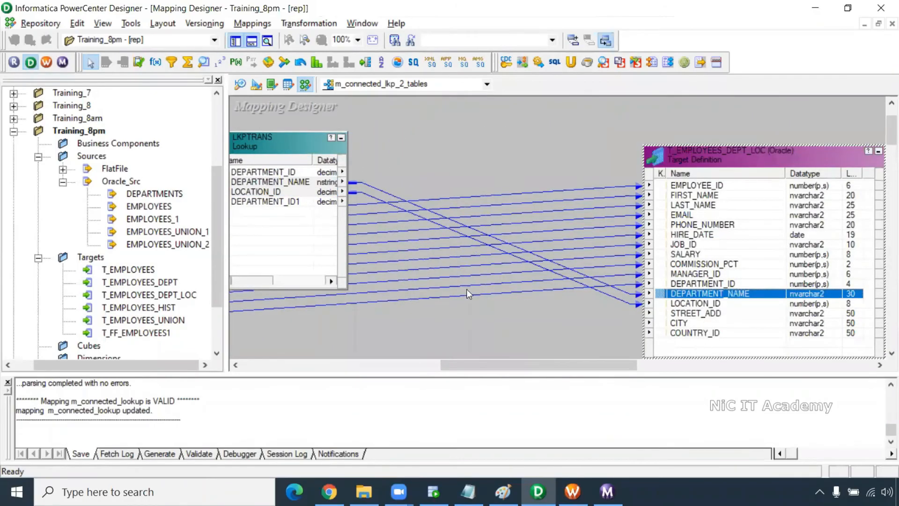
{"action": "left_click_drag", "start_coordinate": [483, 364], "coordinate": [461, 367]}
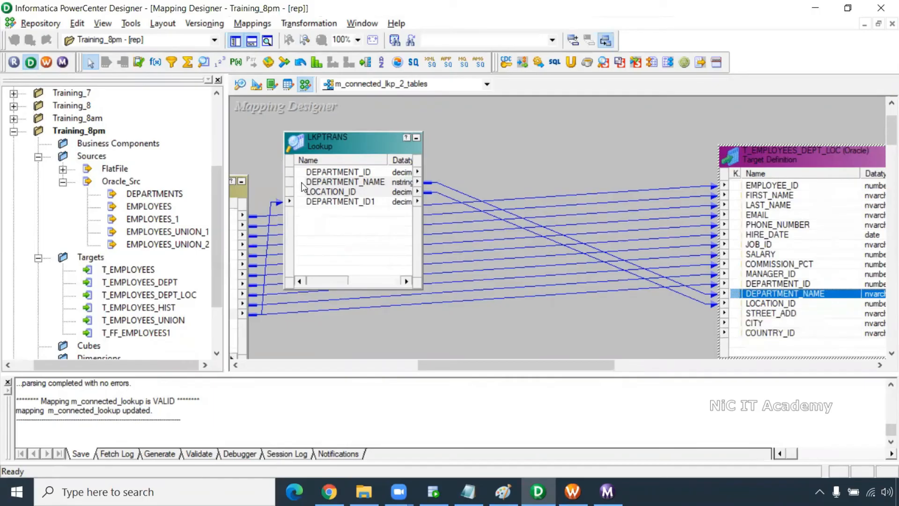
{"action": "left_click", "coordinate": [341, 193]}
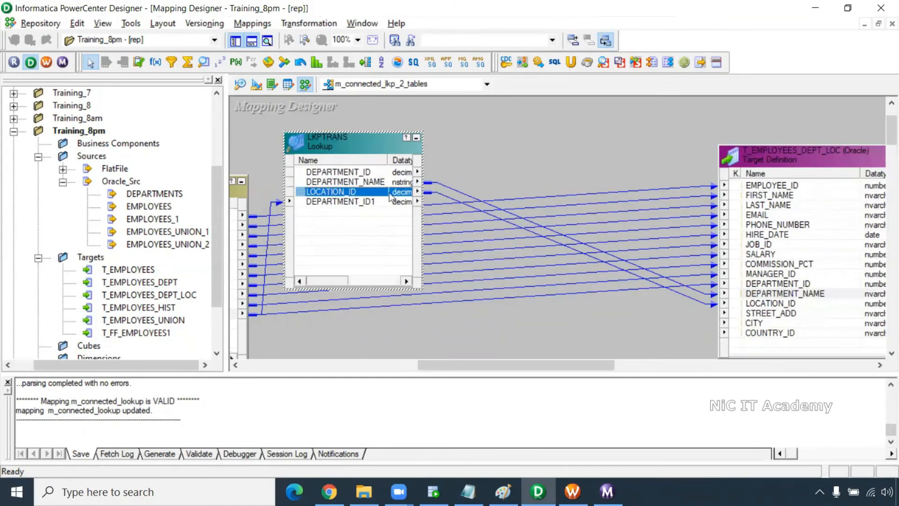
{"action": "left_click", "coordinate": [439, 193]}
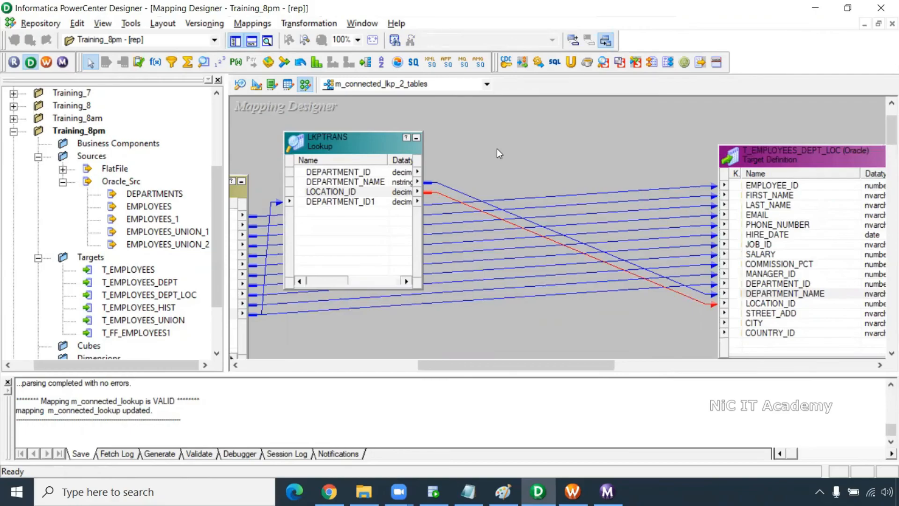
- Place a new lookup transformation on the mapping, importing its table from a relational source
{"action": "left_click", "coordinate": [204, 63]}
{"action": "left_click", "coordinate": [525, 141]}
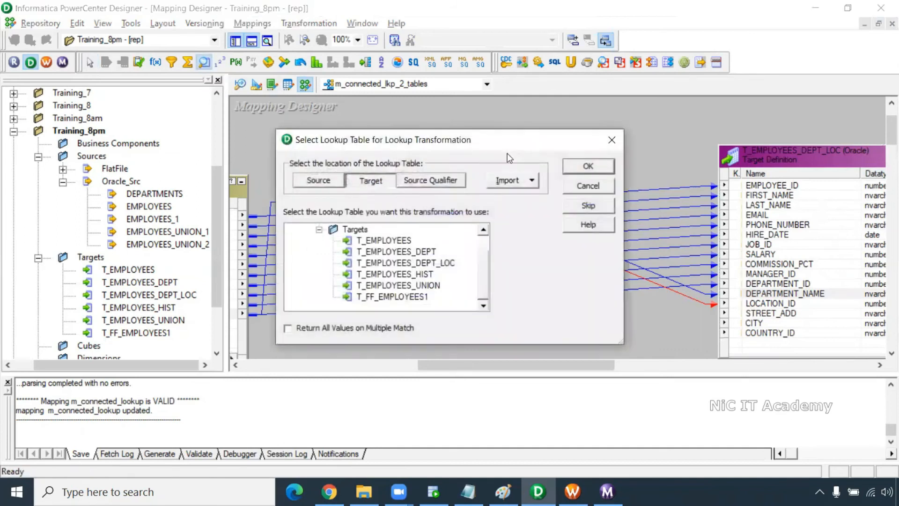
{"action": "left_click", "coordinate": [324, 178]}
{"action": "left_click", "coordinate": [438, 180]}
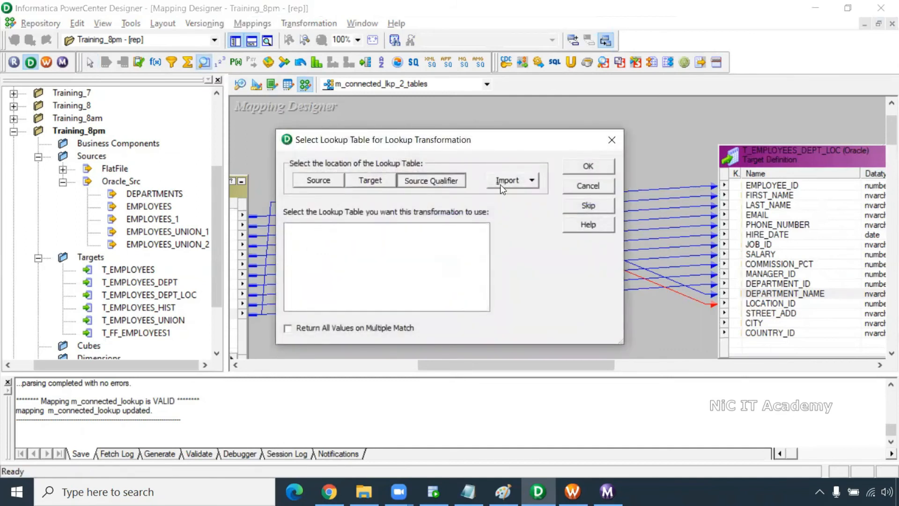
{"action": "left_click", "coordinate": [501, 181]}
{"action": "left_click", "coordinate": [547, 199]}
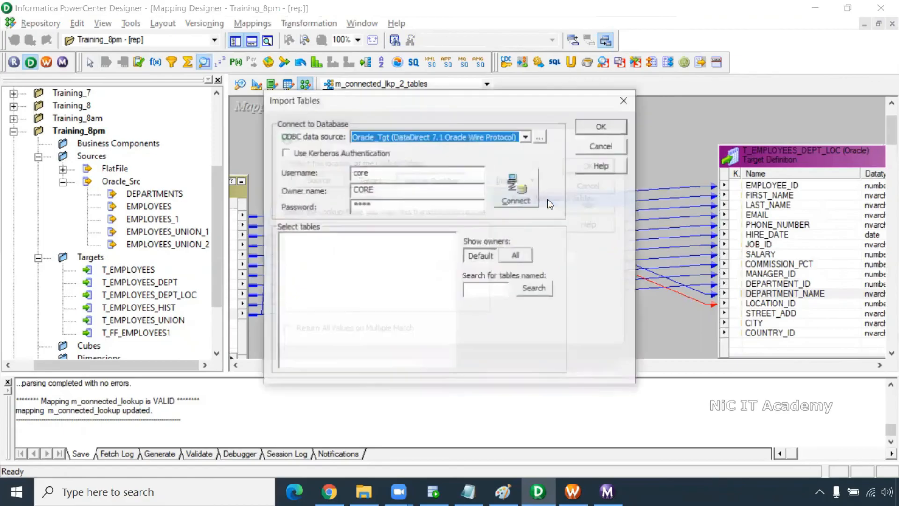
- Connect to the Oracle_Src data source as user hr with its password
{"action": "left_click", "coordinate": [432, 141]}
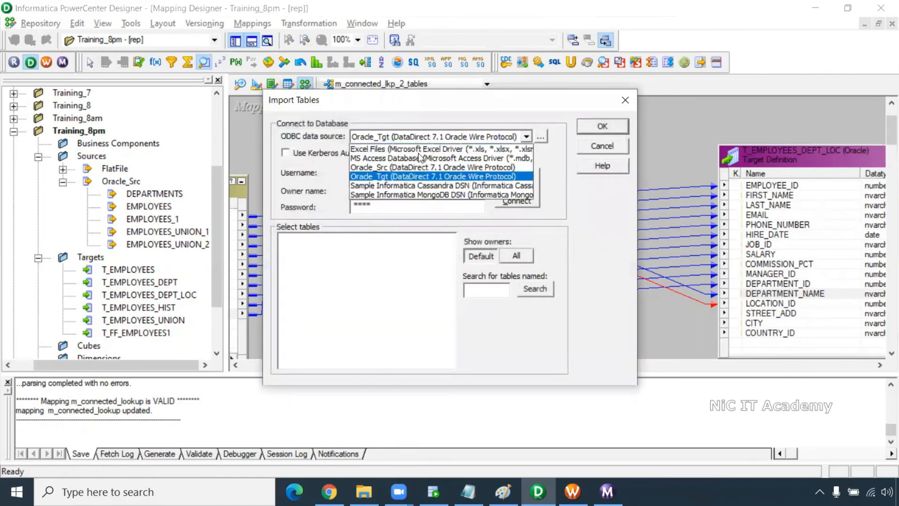
{"action": "left_click", "coordinate": [407, 165]}
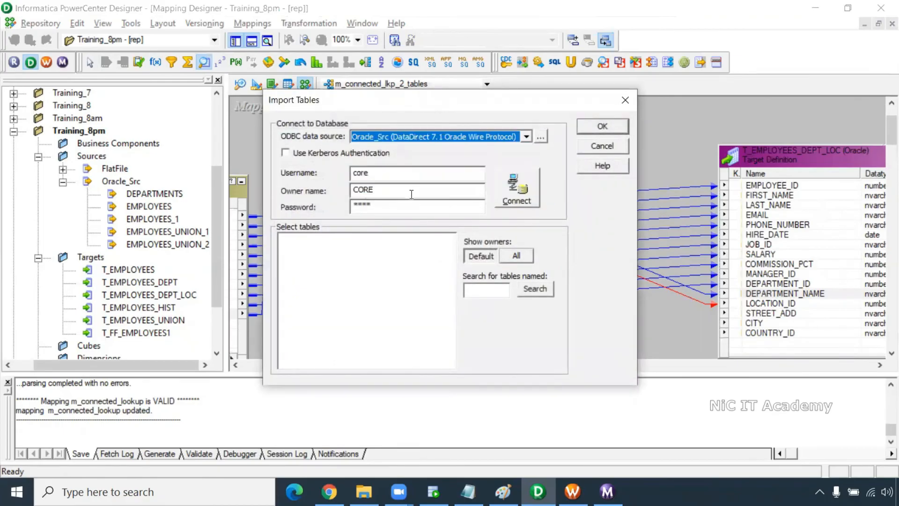
{"action": "double_click", "coordinate": [379, 174]}
{"action": "type", "text": "hr"}
{"action": "left_click", "coordinate": [354, 189]}
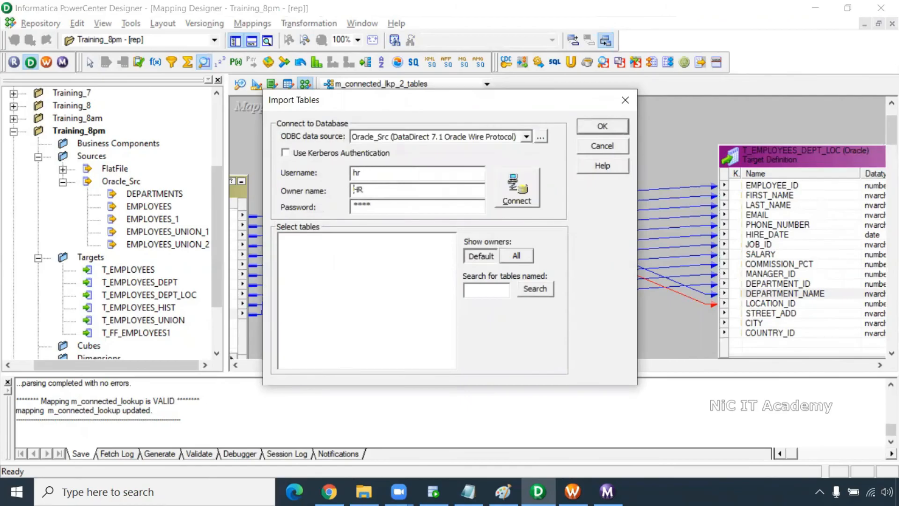
{"action": "key", "text": "Tab"}
{"action": "type", "text": "hr"}
{"action": "key", "text": "Return"}
- Pick the HR schema's LOCATIONS table to create lookup LKPTRANS1
{"action": "left_click", "coordinate": [282, 239]}
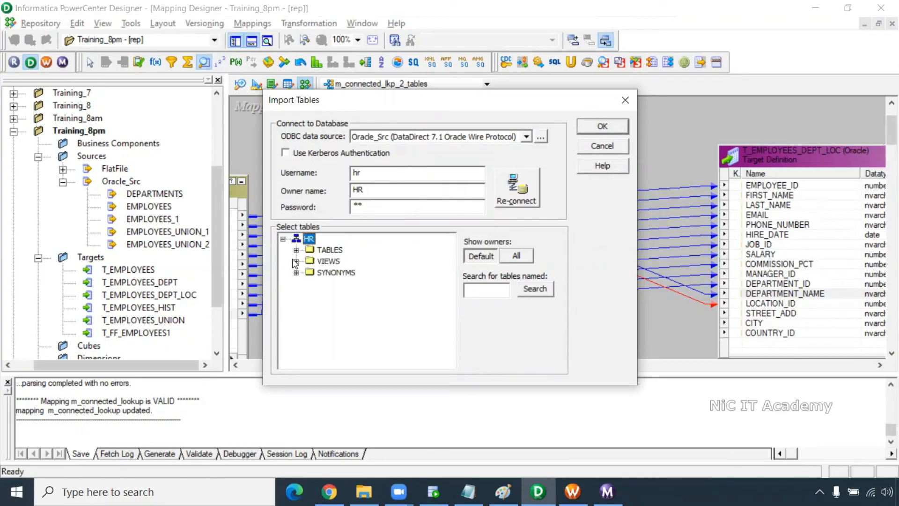
{"action": "left_click", "coordinate": [295, 250]}
{"action": "scroll", "coordinate": [363, 318], "scroll_direction": "down", "scroll_amount": 3}
{"action": "scroll", "coordinate": [363, 318], "scroll_direction": "down", "scroll_amount": 3}
{"action": "left_click", "coordinate": [361, 298]}
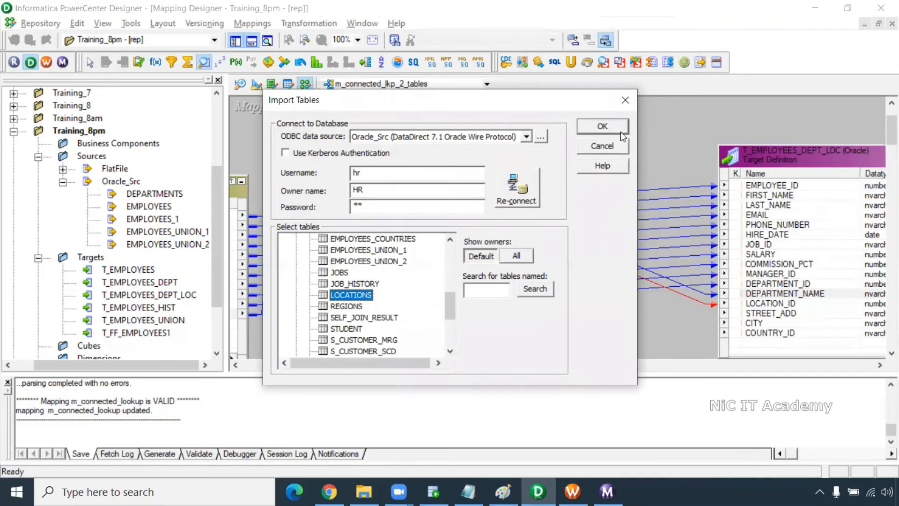
{"action": "left_click", "coordinate": [618, 130]}
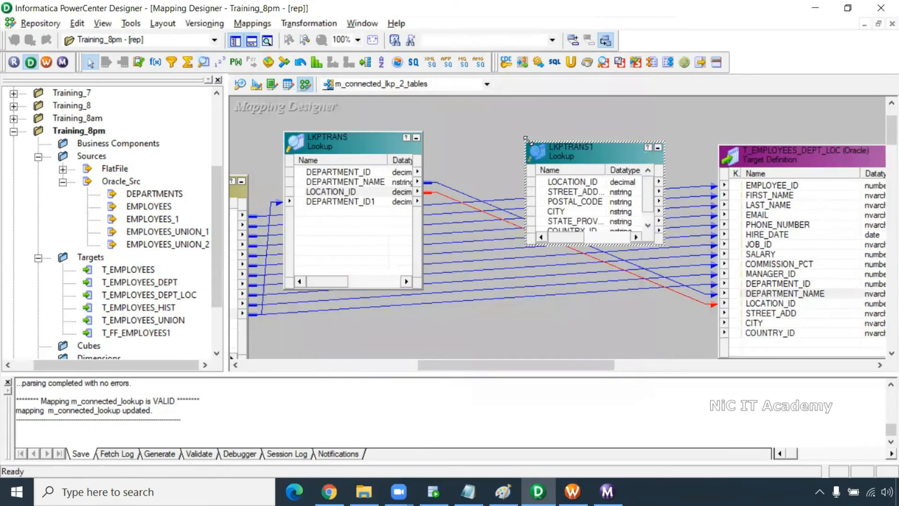
- Enlarge LKPTRANS1 and feed LOCATION_ID from LKPTRANS into it as LOCATION_ID1
{"action": "left_click_drag", "start_coordinate": [527, 139], "coordinate": [498, 97]}
{"action": "left_click", "coordinate": [344, 192]}
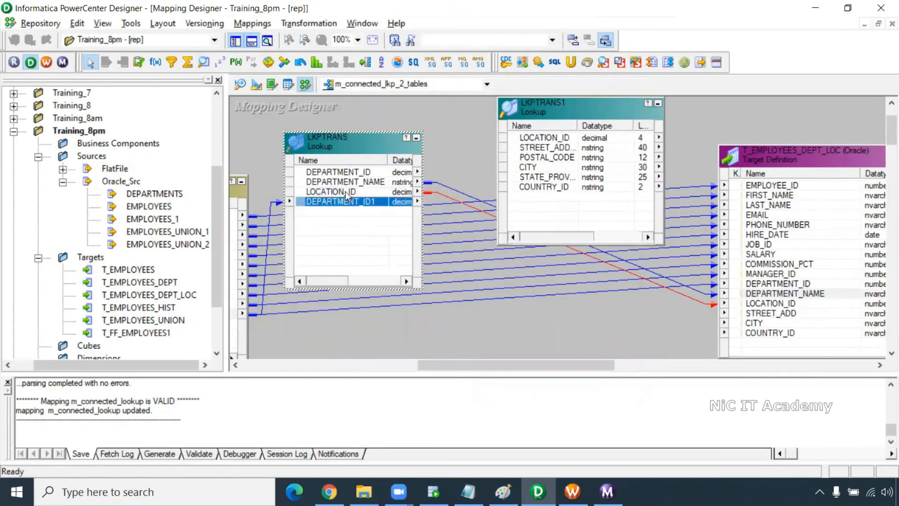
{"action": "left_click_drag", "start_coordinate": [310, 193], "coordinate": [532, 211]}
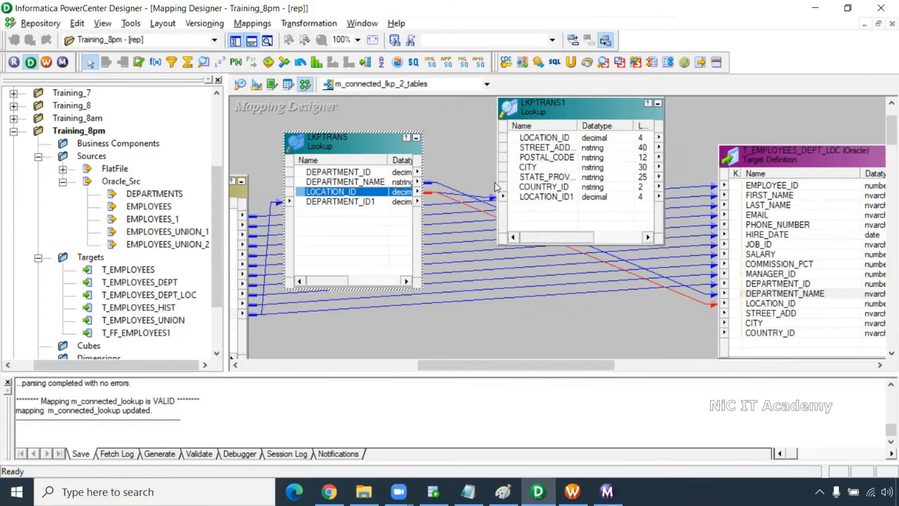
{"action": "left_click", "coordinate": [484, 197]}
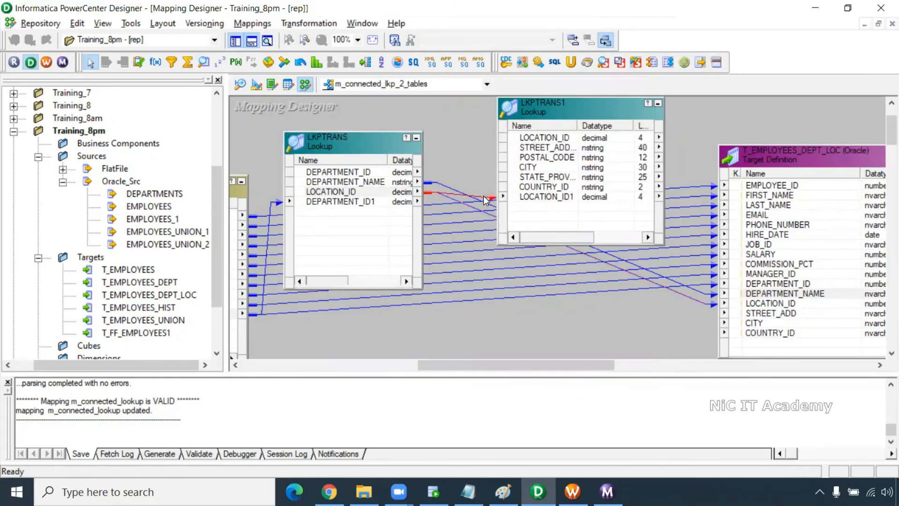
{"action": "left_click", "coordinate": [532, 197]}
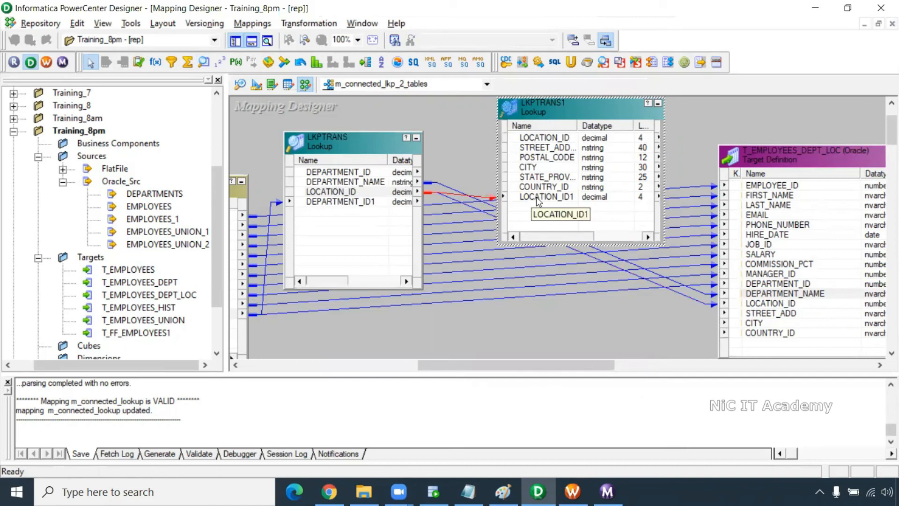
{"action": "left_click", "coordinate": [553, 139], "text": "ctrl"}
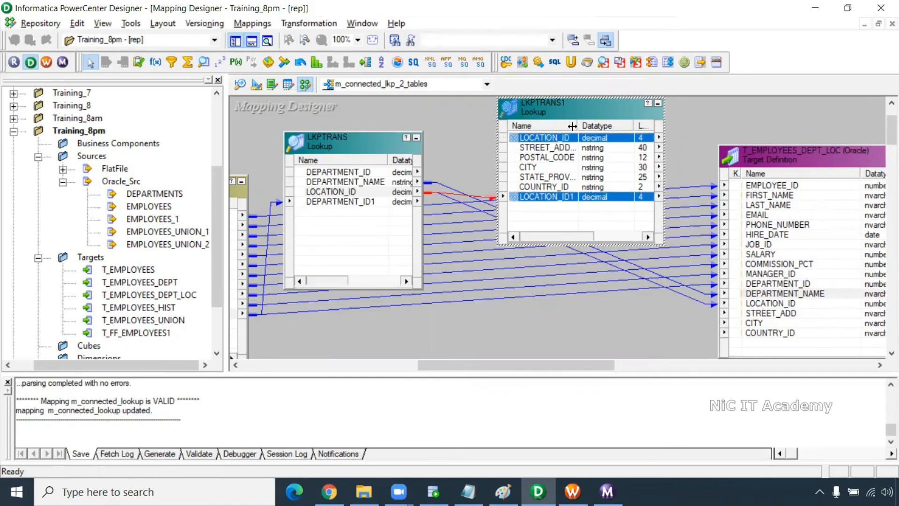
- Link STREET_ADDRESS, CITY and COUNTRY_ID from LKPTRANS1 to the T_EMPLOYEES_DEPT_LOC target ports
{"action": "left_click_drag", "start_coordinate": [578, 124], "coordinate": [597, 124]}
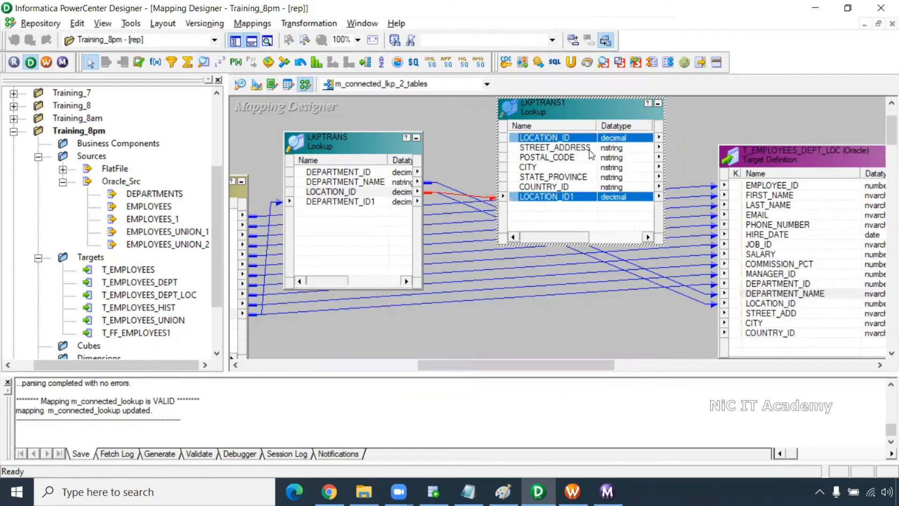
{"action": "left_click", "coordinate": [568, 148]}
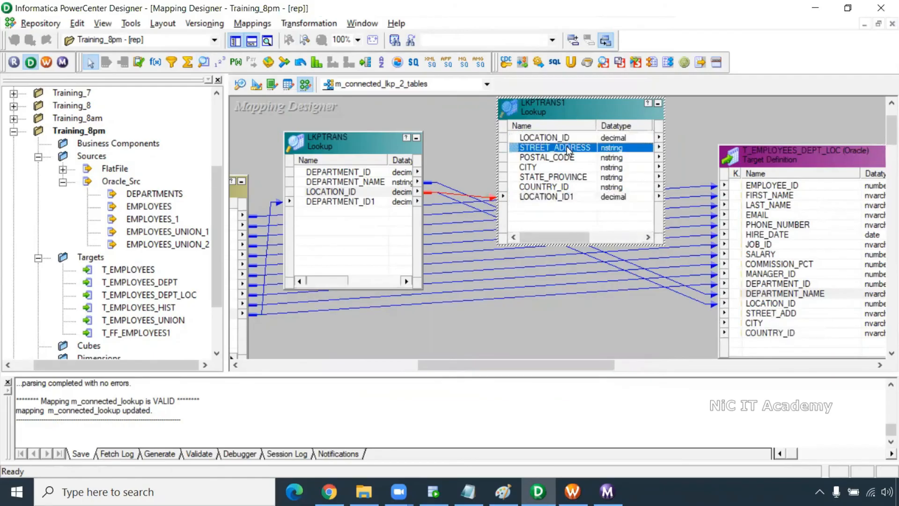
{"action": "left_click", "coordinate": [541, 168], "text": "ctrl"}
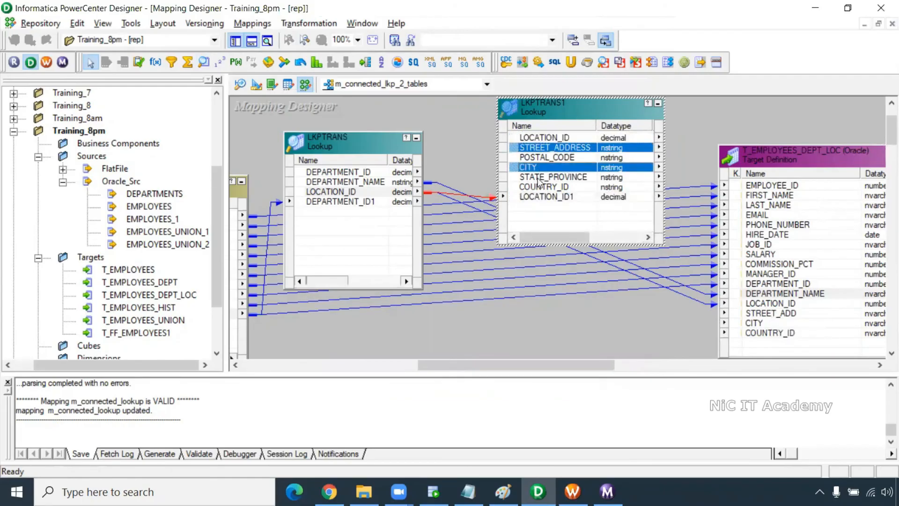
{"action": "left_click", "coordinate": [541, 188], "text": "ctrl"}
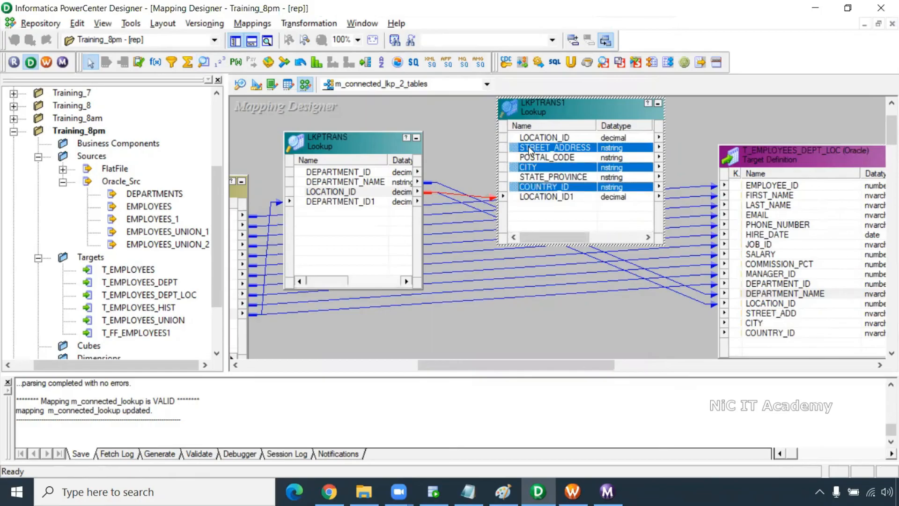
{"action": "left_click_drag", "start_coordinate": [517, 149], "coordinate": [777, 314]}
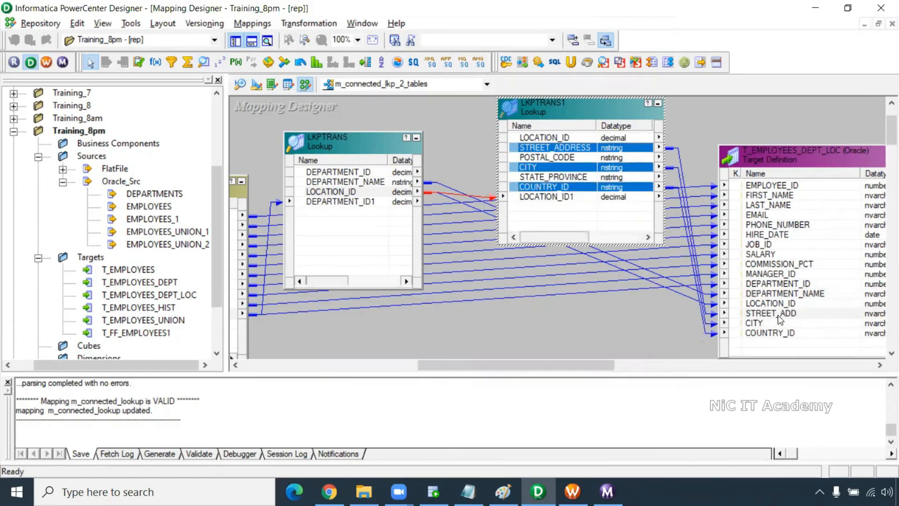
{"action": "left_click", "coordinate": [772, 161]}
{"action": "left_click_drag", "start_coordinate": [772, 161], "coordinate": [838, 162]}
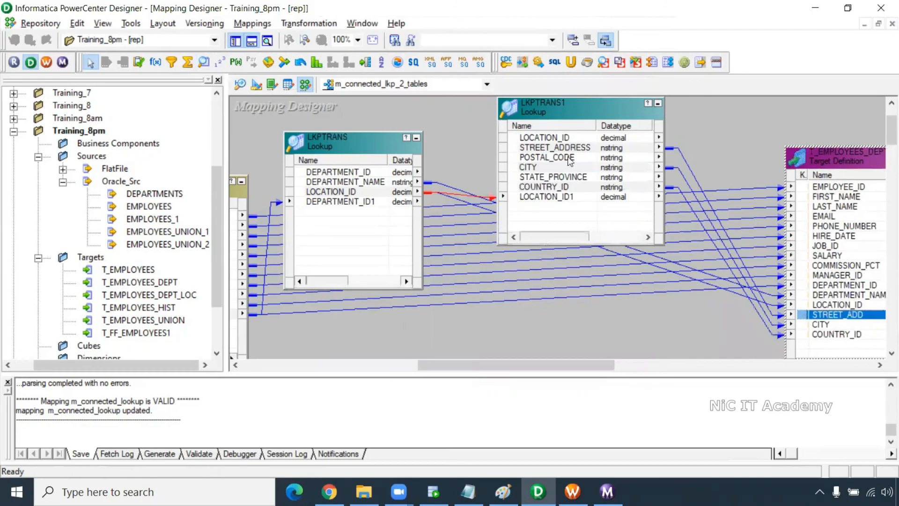
- Remove the unused POSTAL_CODE and STATE_PROVINCE ports from LKPTRANS1
{"action": "double_click", "coordinate": [558, 157]}
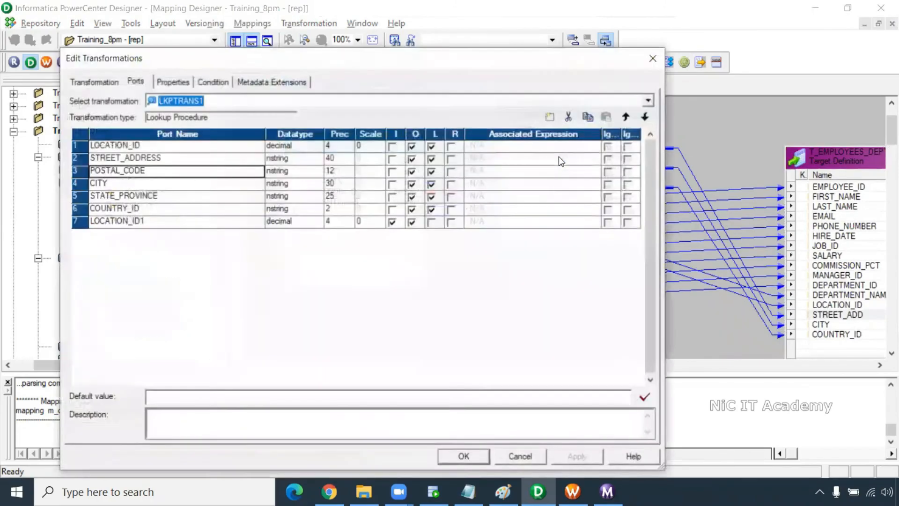
{"action": "left_click", "coordinate": [568, 117]}
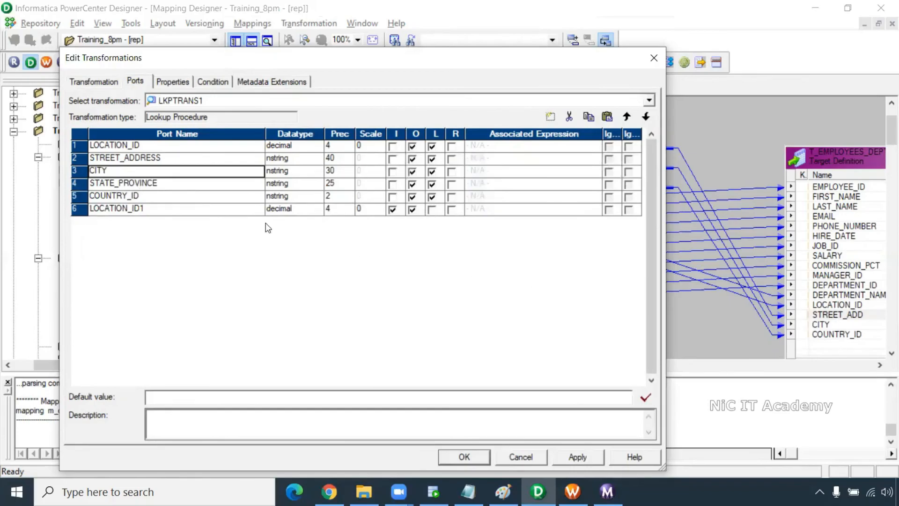
{"action": "left_click", "coordinate": [138, 183]}
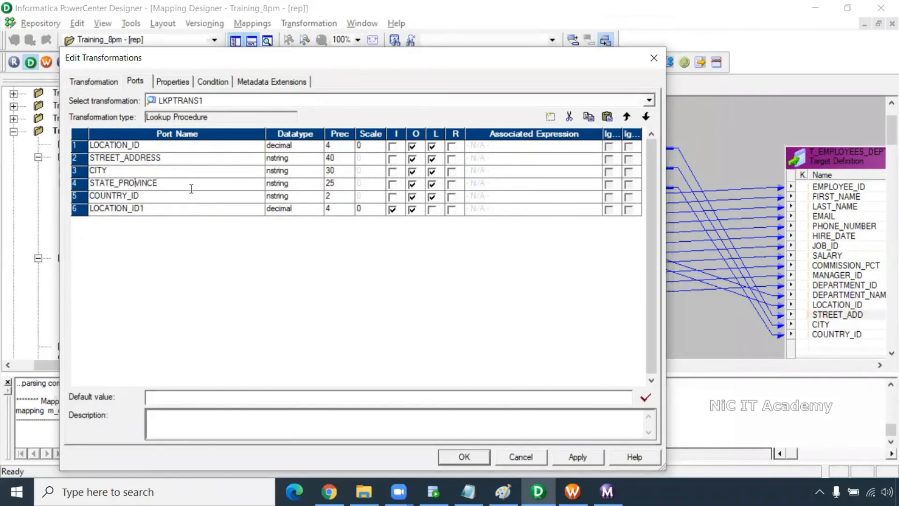
{"action": "left_click", "coordinate": [568, 120]}
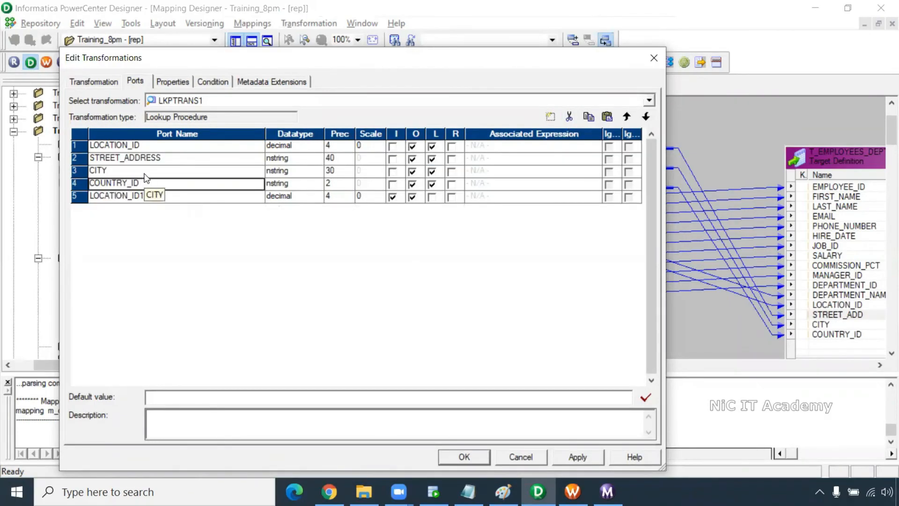
{"action": "left_click", "coordinate": [143, 159]}
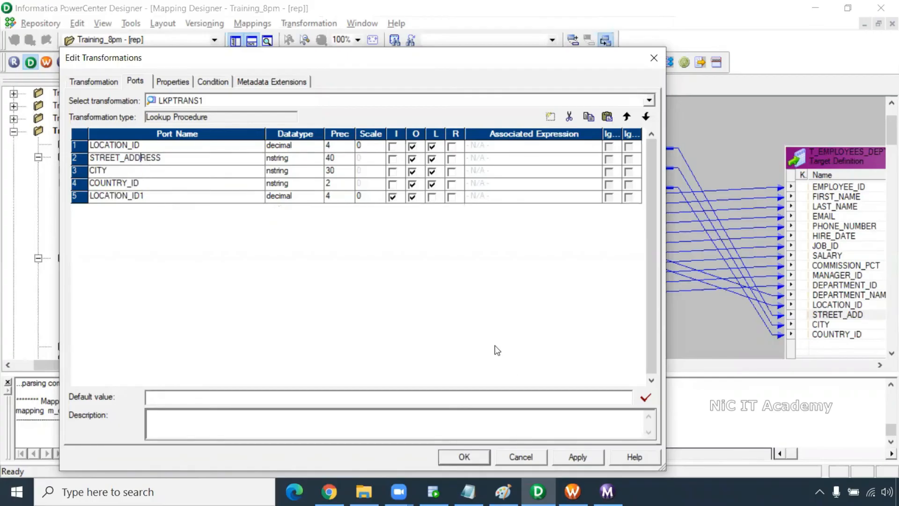
- Add lookup condition LOCATION_ID = LOCATION_ID1, close the editor, and go to Workflow Manager
{"action": "left_click", "coordinate": [213, 81]}
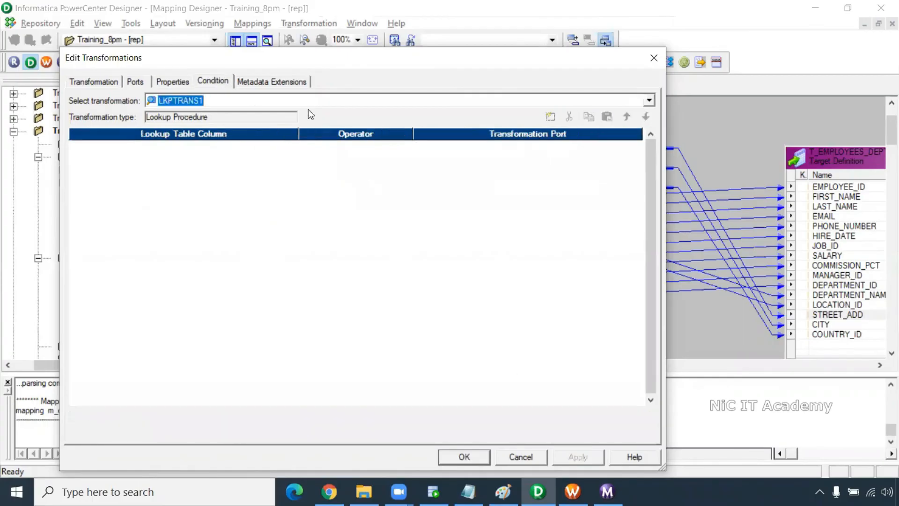
{"action": "left_click", "coordinate": [550, 117]}
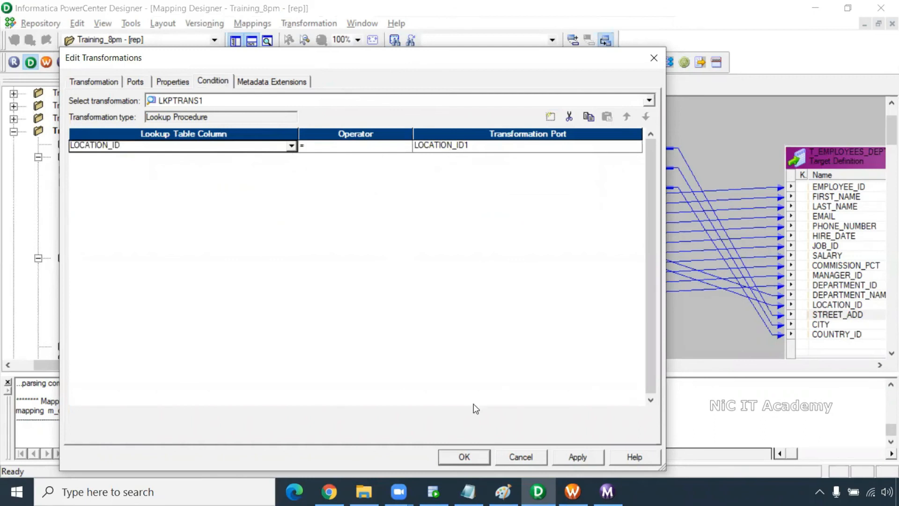
{"action": "left_click", "coordinate": [470, 449]}
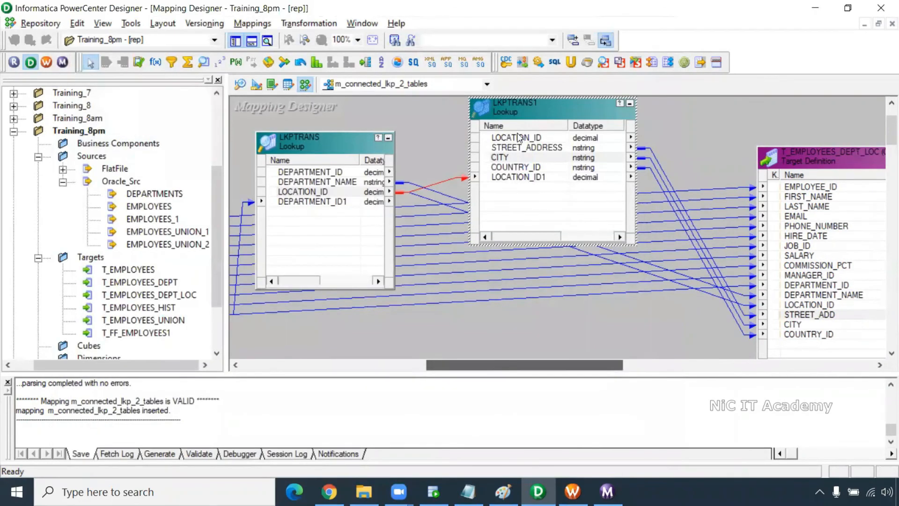
{"action": "left_click", "coordinate": [572, 491]}
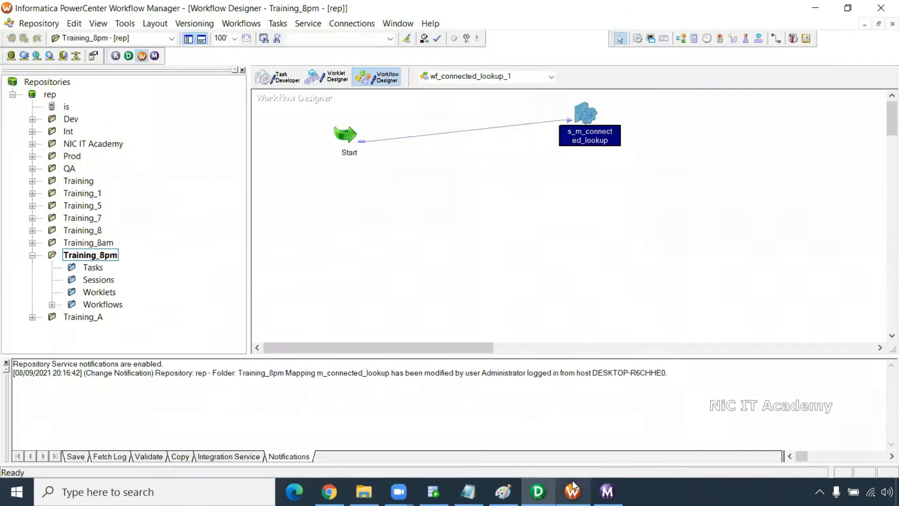
- Create a new workflow named wf_Connected_lookup_2_tables
{"action": "left_click", "coordinate": [253, 26]}
{"action": "left_click", "coordinate": [254, 40]}
{"action": "type", "text": "wf_Connected"}
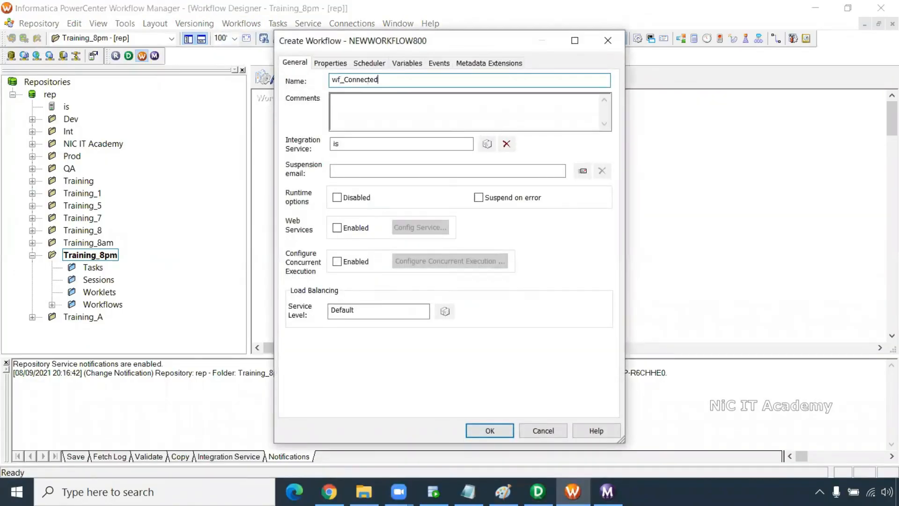
{"action": "type", "text": "_lookup_2_tables"}
{"action": "key", "text": "Return"}
- Add session s_m_connected_lkp_2_tables using mapping m_connected_lkp_2_tables and open its settings
{"action": "left_click", "coordinate": [637, 38]}
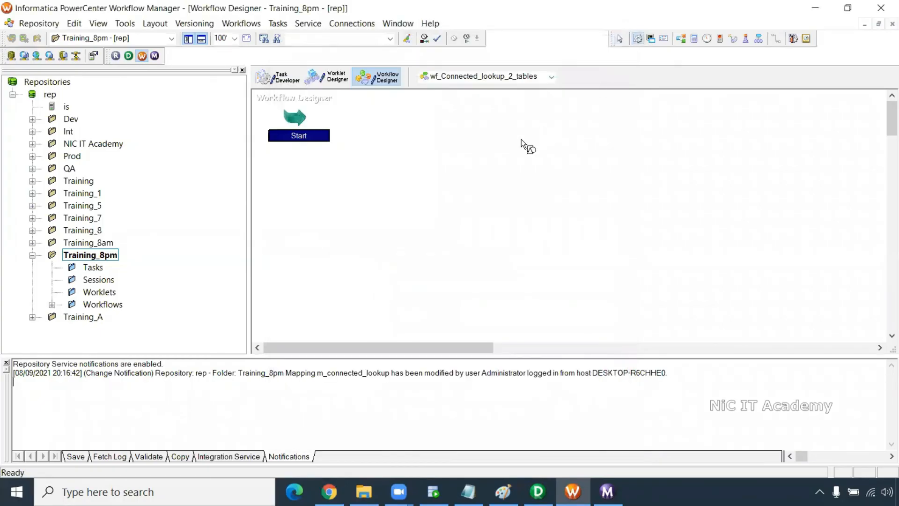
{"action": "left_click", "coordinate": [520, 140]}
{"action": "key", "text": "Return"}
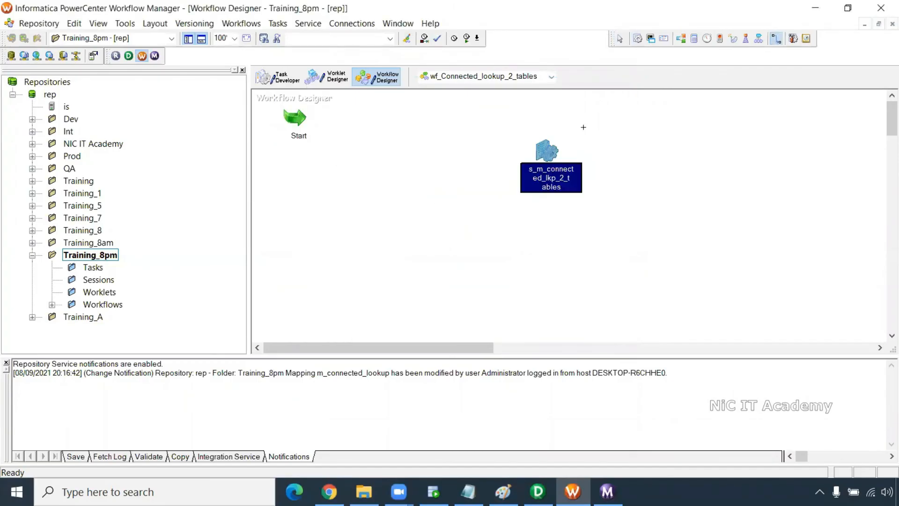
{"action": "double_click", "coordinate": [547, 151]}
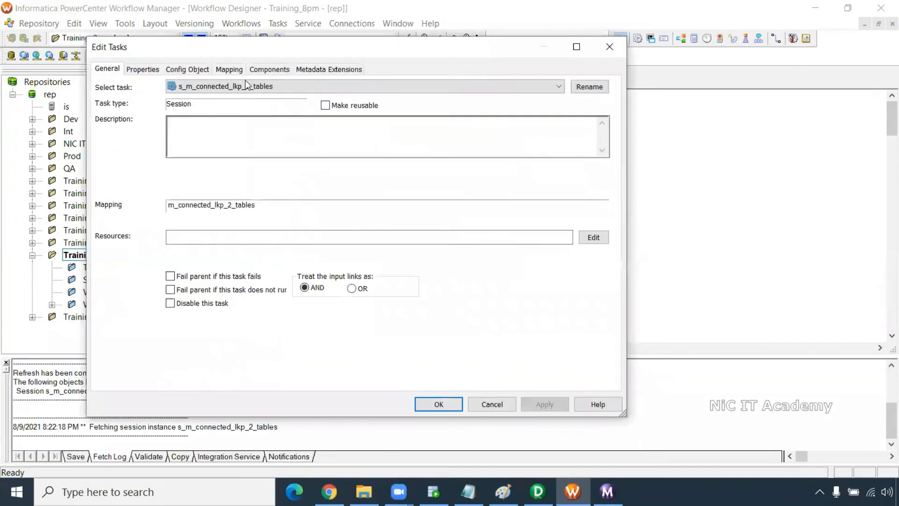
- Set the T_EMPLOYEES_DEPT_LOC target connection to Oracle_Tgt on the Mapping tab
{"action": "left_click", "coordinate": [229, 68]}
{"action": "left_click", "coordinate": [161, 191]}
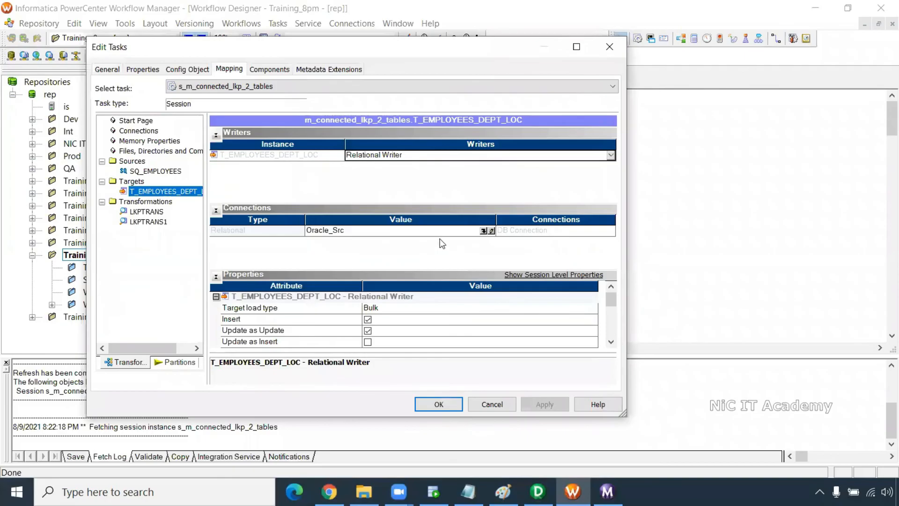
{"action": "left_click", "coordinate": [482, 230]}
{"action": "left_click", "coordinate": [299, 239]}
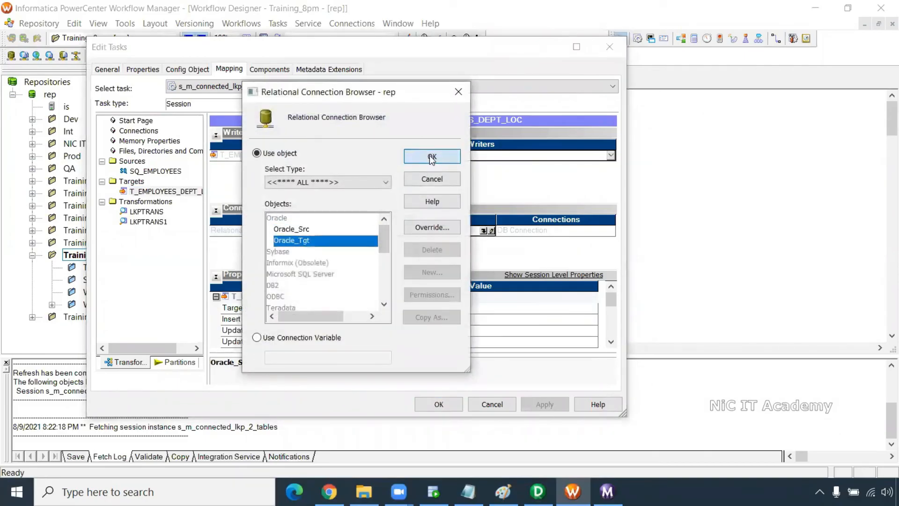
{"action": "left_click", "coordinate": [423, 154]}
- Set the LKPTRANS and LKPTRANS1 lookup connections to Oracle_Src
{"action": "scroll", "coordinate": [611, 347], "scroll_direction": "down", "scroll_amount": 3}
{"action": "left_click", "coordinate": [146, 211]}
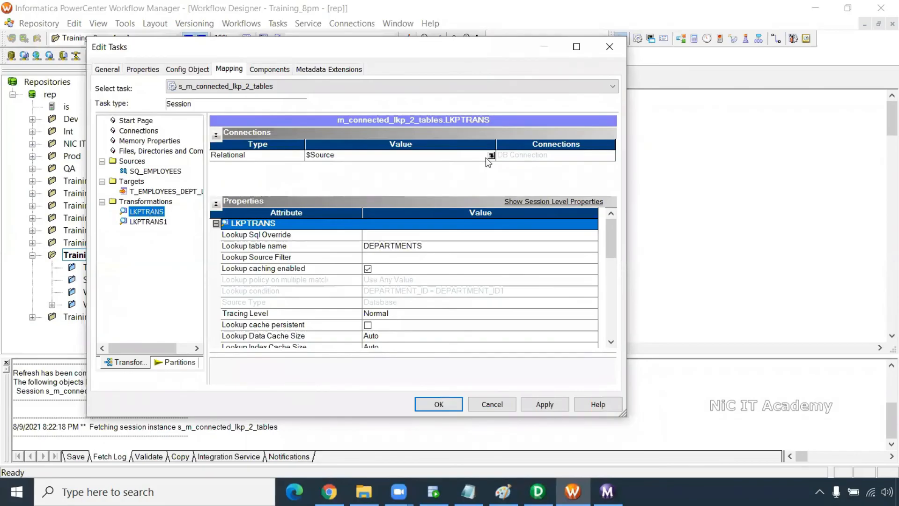
{"action": "left_click", "coordinate": [491, 158]}
{"action": "left_click", "coordinate": [491, 156]}
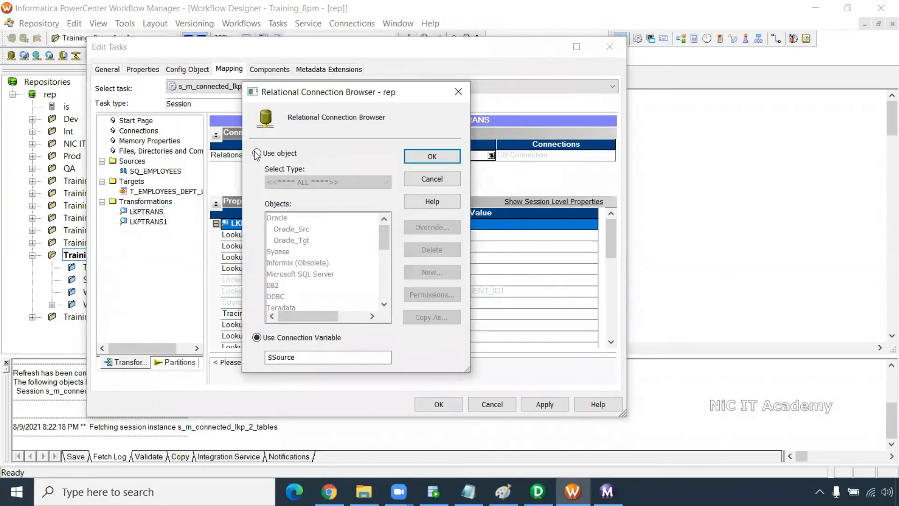
{"action": "left_click", "coordinate": [428, 154]}
{"action": "left_click", "coordinate": [148, 222]}
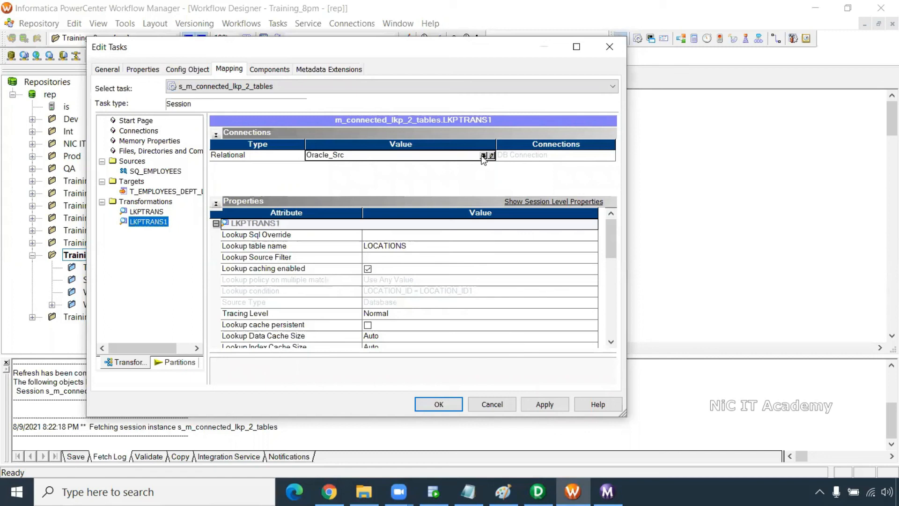
{"action": "left_click", "coordinate": [491, 155]}
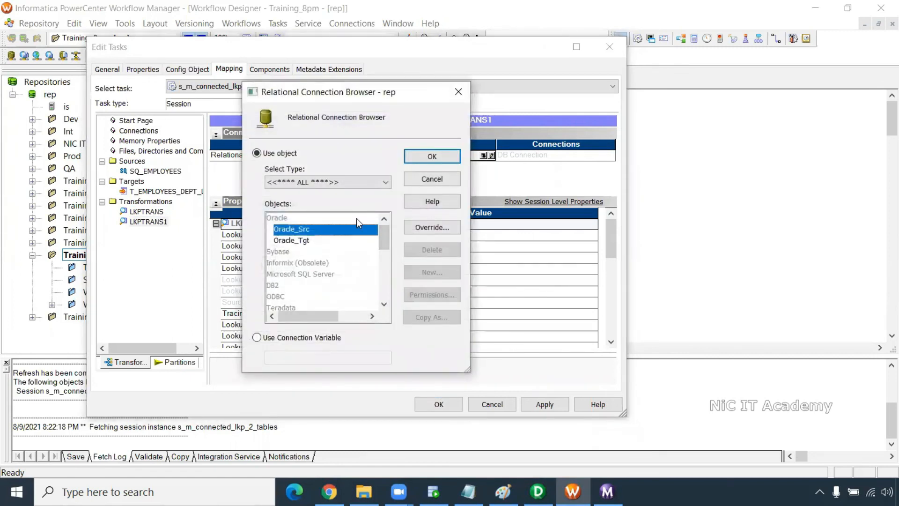
{"action": "left_click", "coordinate": [427, 161]}
- Recheck both lookup connections, then apply and save the session settings
{"action": "left_click", "coordinate": [157, 211]}
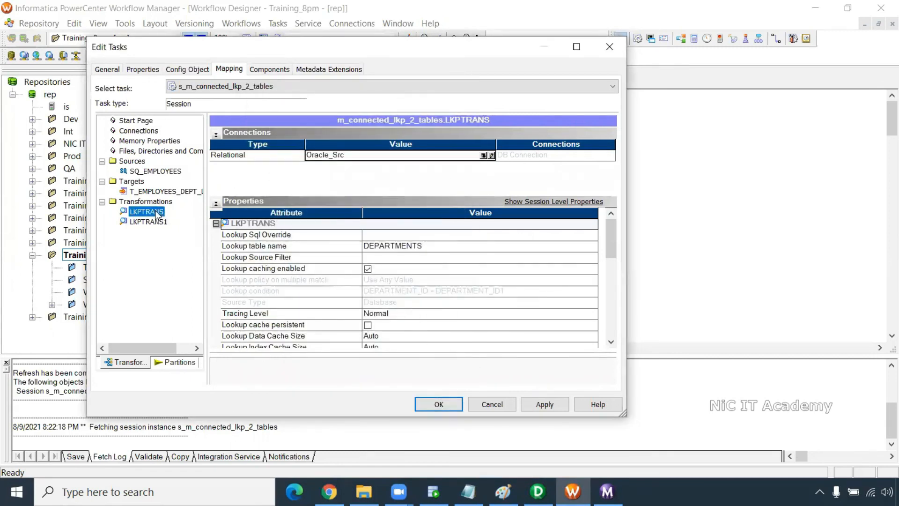
{"action": "left_click", "coordinate": [155, 223]}
{"action": "left_click", "coordinate": [158, 212]}
{"action": "left_click", "coordinate": [157, 222]}
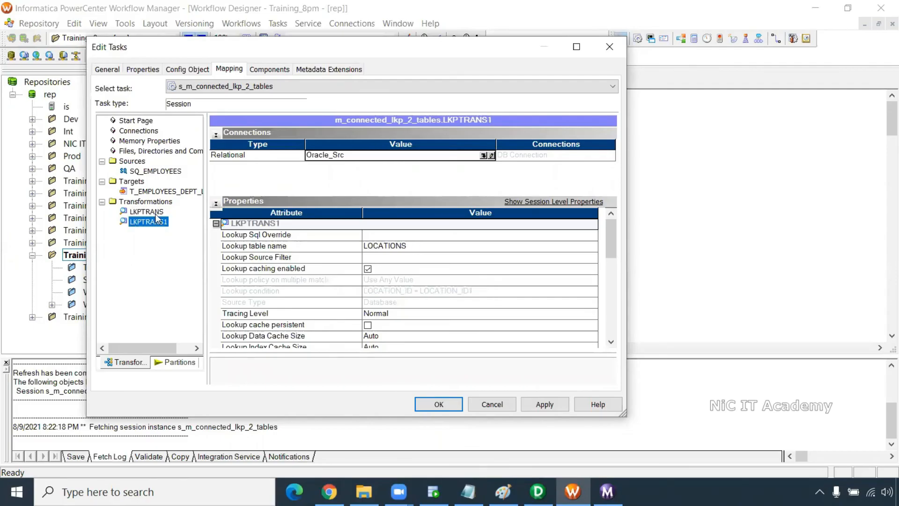
{"action": "left_click", "coordinate": [543, 403]}
{"action": "left_click", "coordinate": [445, 403]}
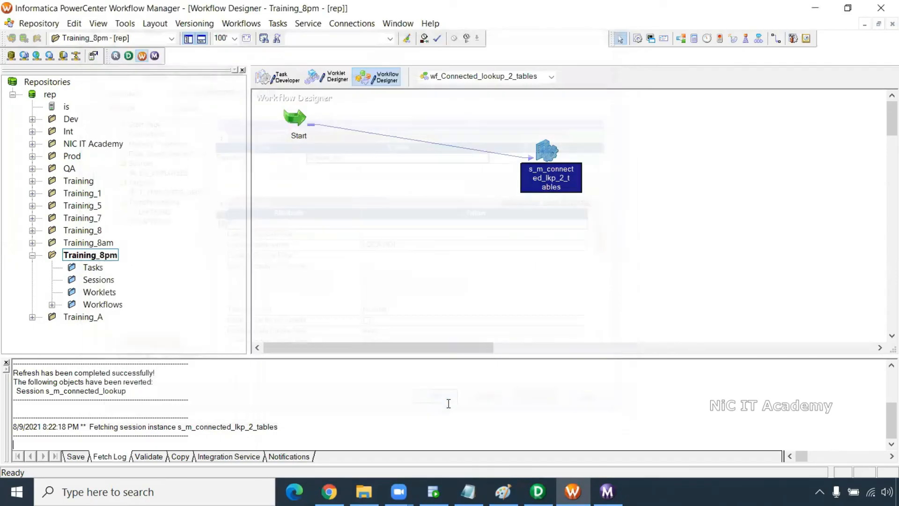
- Save and start wf_Connected_lookup_2_tables, then select the t_employees_dept_loc query in SQL Developer
{"action": "key", "text": "ctrl+s"}
{"action": "right_click", "coordinate": [440, 210]}
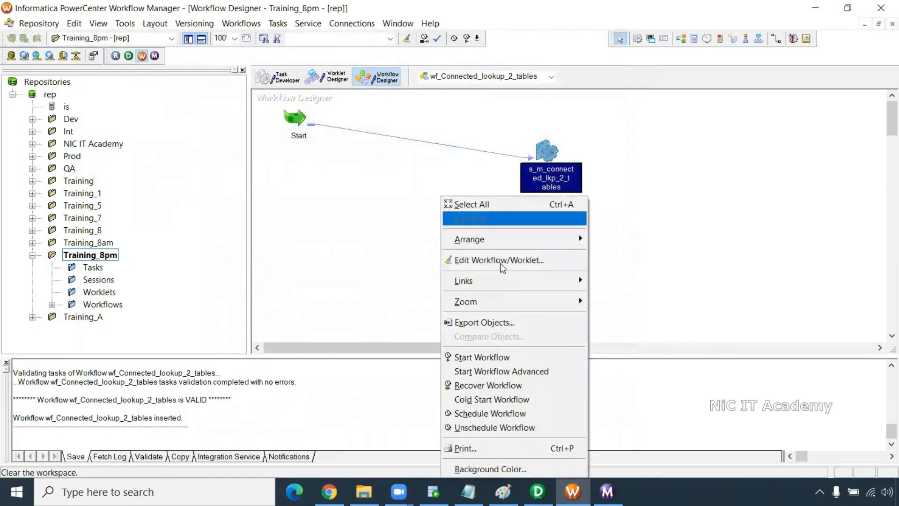
{"action": "left_click", "coordinate": [482, 356]}
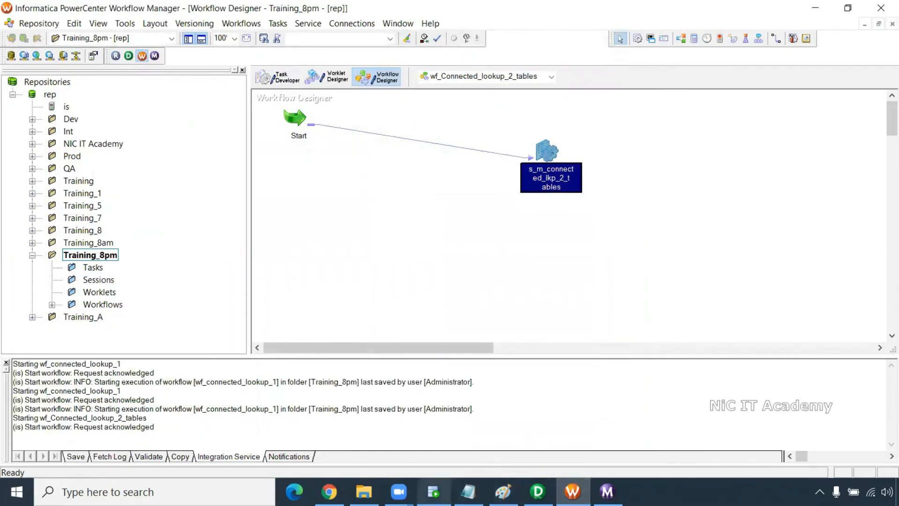
{"action": "left_click", "coordinate": [433, 492]}
{"action": "left_click_drag", "start_coordinate": [380, 112], "coordinate": [159, 115]}
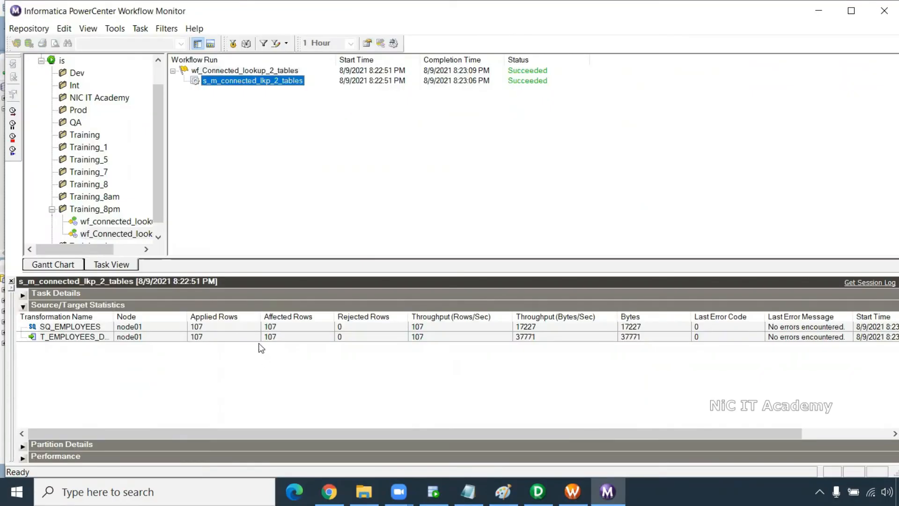
- Check the target load statistics and rerun the t_employees_dept_loc query in SQL Developer
{"action": "left_click", "coordinate": [257, 337]}
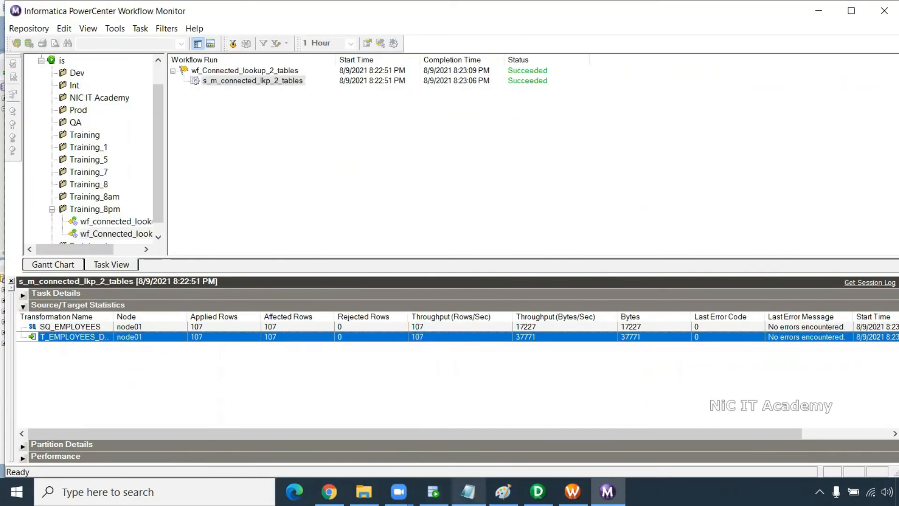
{"action": "left_click", "coordinate": [433, 492]}
{"action": "left_click_drag", "start_coordinate": [374, 113], "coordinate": [169, 110]}
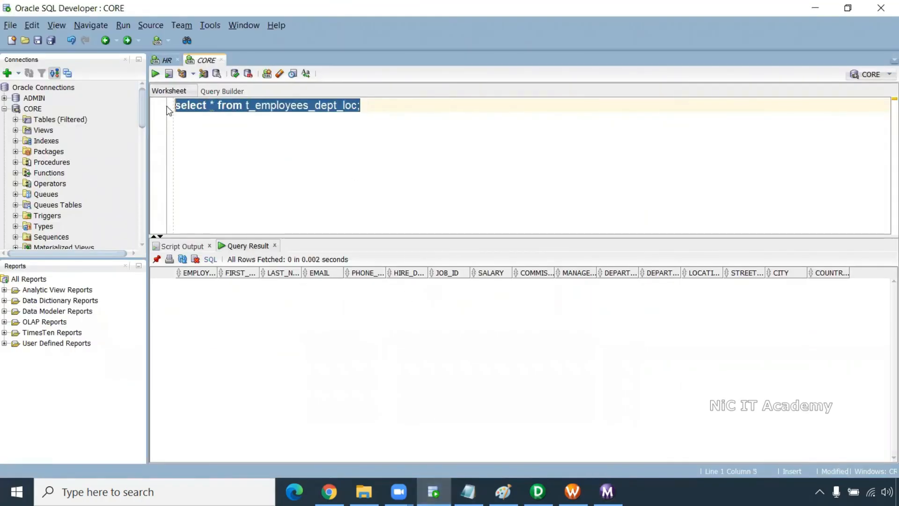
{"action": "key", "text": "ctrl+Return"}
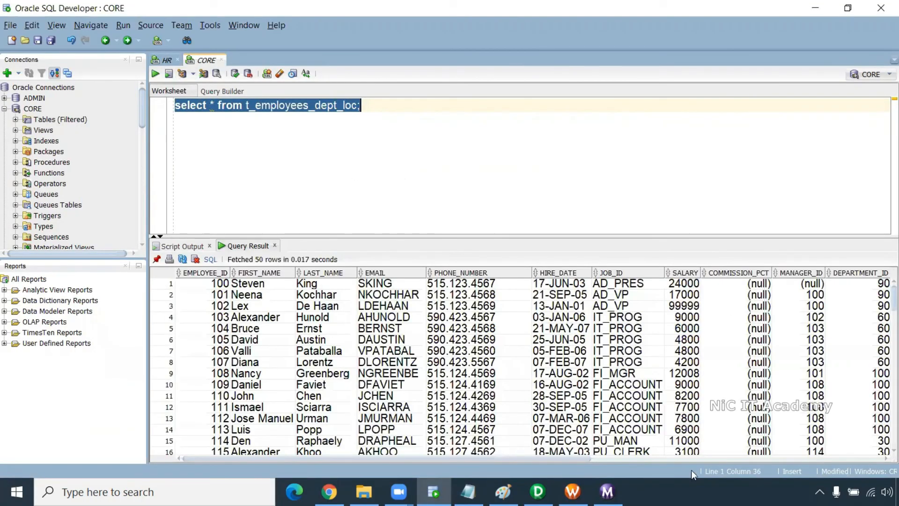
- Review the loaded DEPARTMENT_NAME, street, CITY and COUNTRY_ID values across the 50 rows
{"action": "left_click_drag", "start_coordinate": [591, 456], "coordinate": [882, 458]}
{"action": "scroll", "coordinate": [618, 342], "scroll_direction": "up", "scroll_amount": 2}
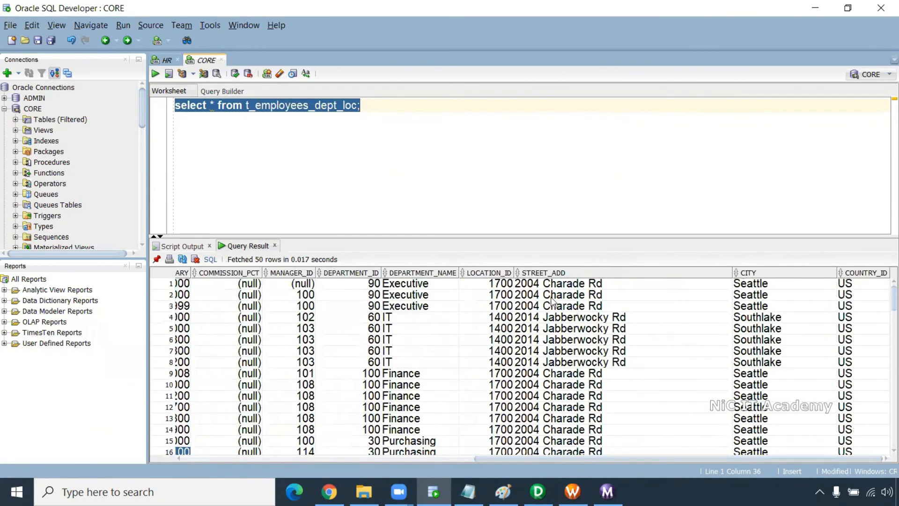
{"action": "left_click_drag", "start_coordinate": [409, 284], "coordinate": [447, 381]}
{"action": "left_click_drag", "start_coordinate": [492, 285], "coordinate": [605, 421]}
{"action": "left_click_drag", "start_coordinate": [782, 285], "coordinate": [790, 407]}
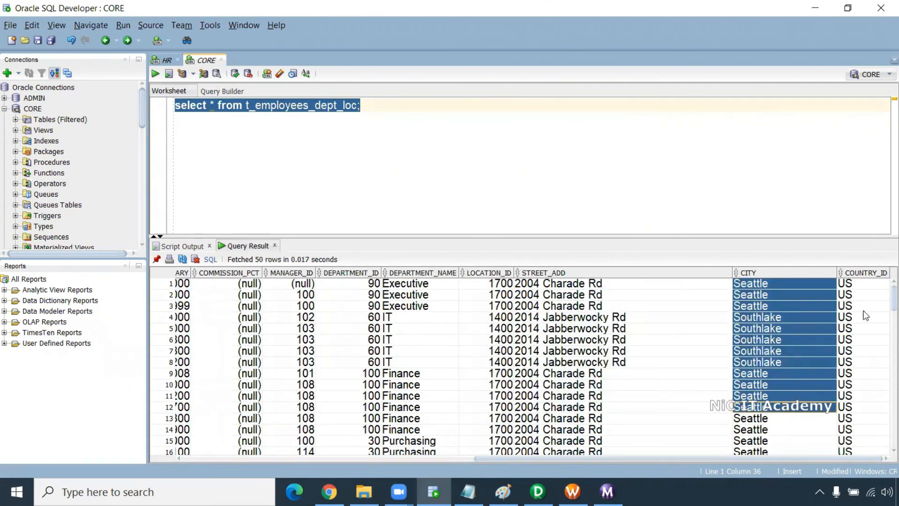
{"action": "left_click_drag", "start_coordinate": [864, 307], "coordinate": [864, 429]}
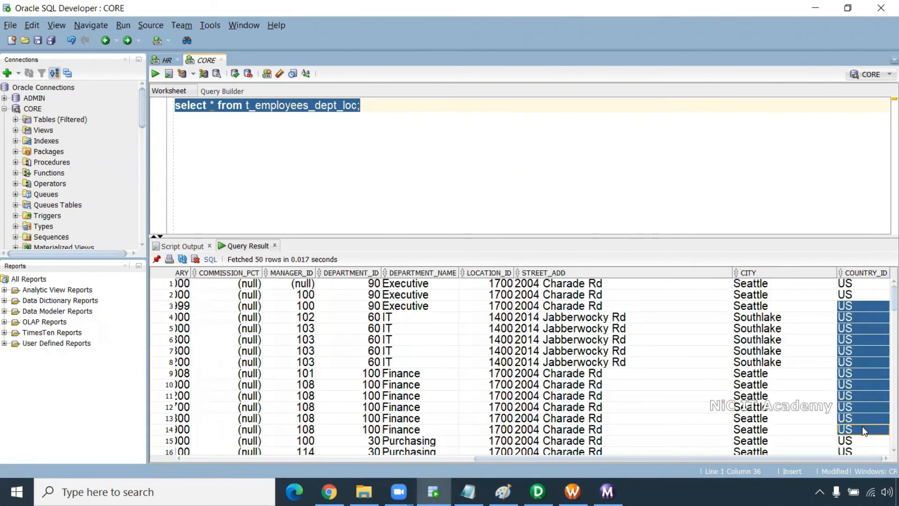
- Deselect the query and return to the mapping in PowerCenter Designer
{"action": "left_click", "coordinate": [407, 124]}
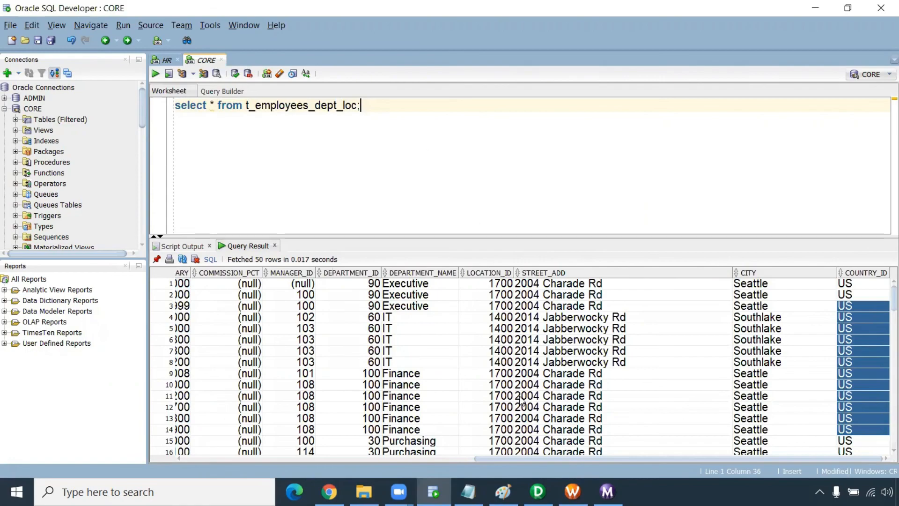
{"action": "left_click", "coordinate": [537, 491]}
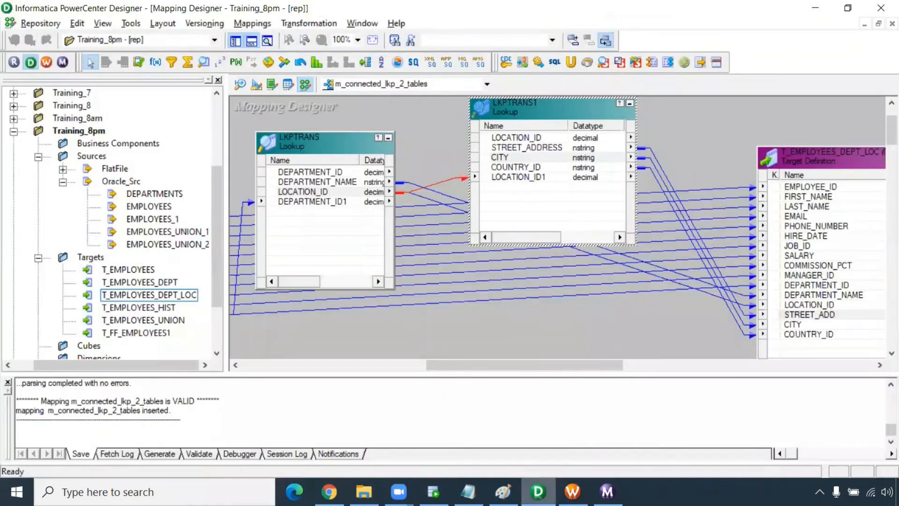
{"action": "left_click_drag", "start_coordinate": [532, 365], "coordinate": [450, 365]}
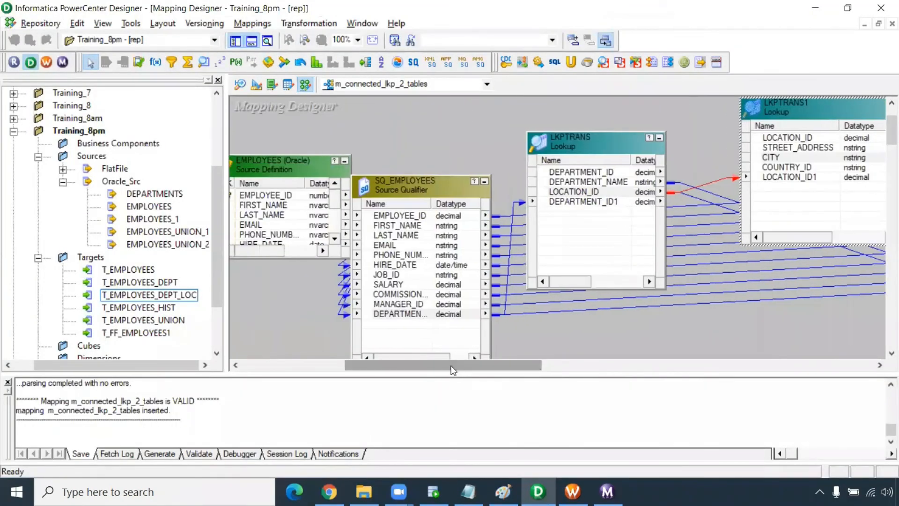